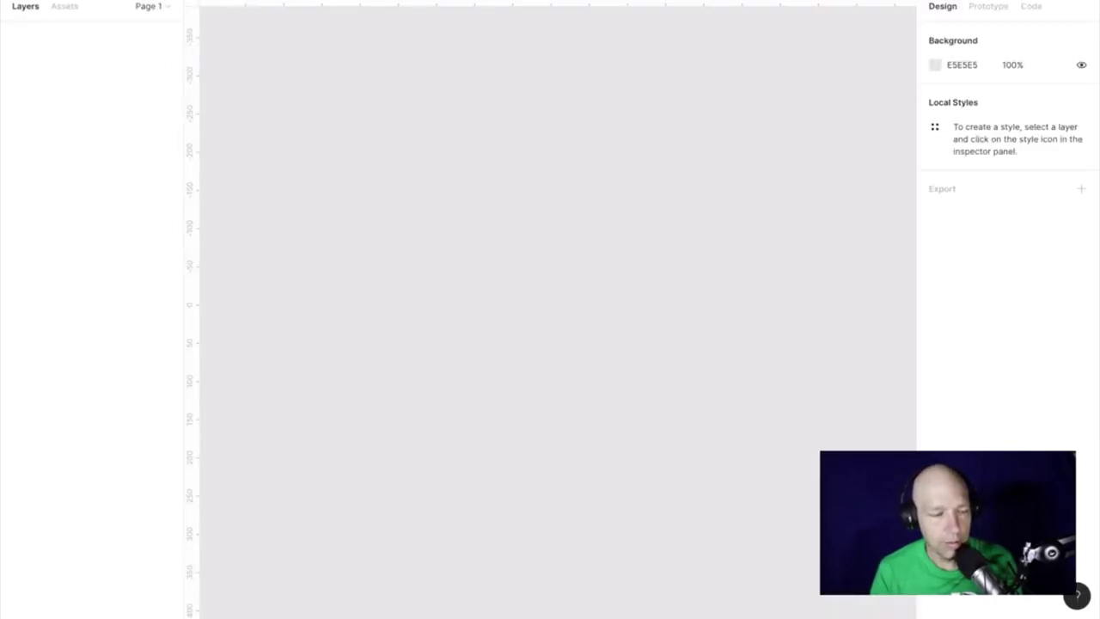
# Create a 612×792 Letter-size frame, 'Letter - 1', from the Paper frame presets
pyautogui.click(35, 1)
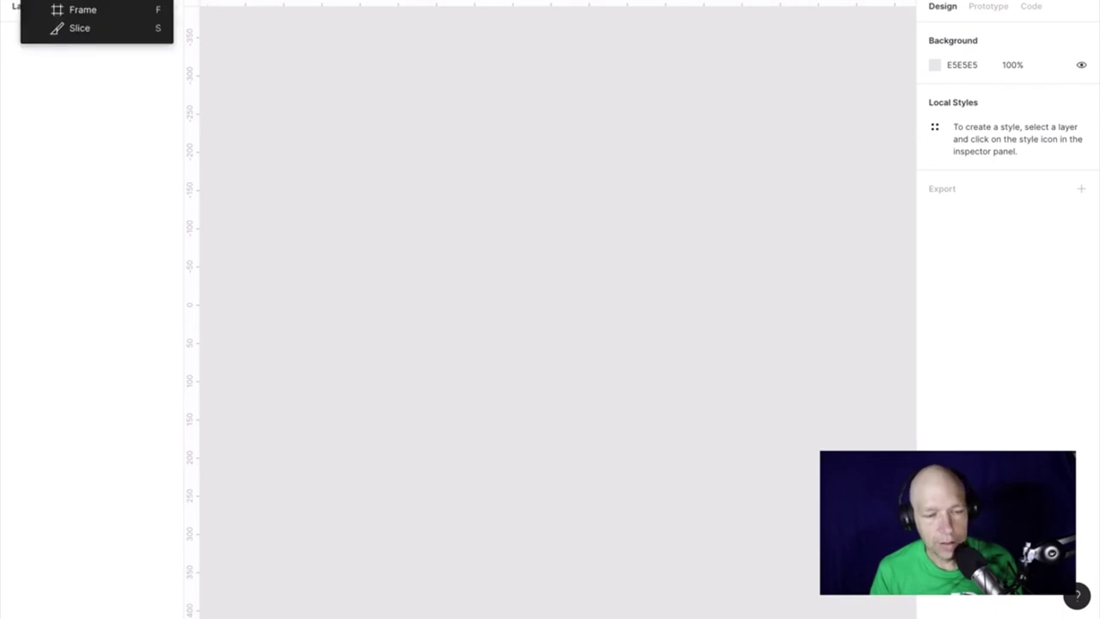
pyautogui.click(94, 12)
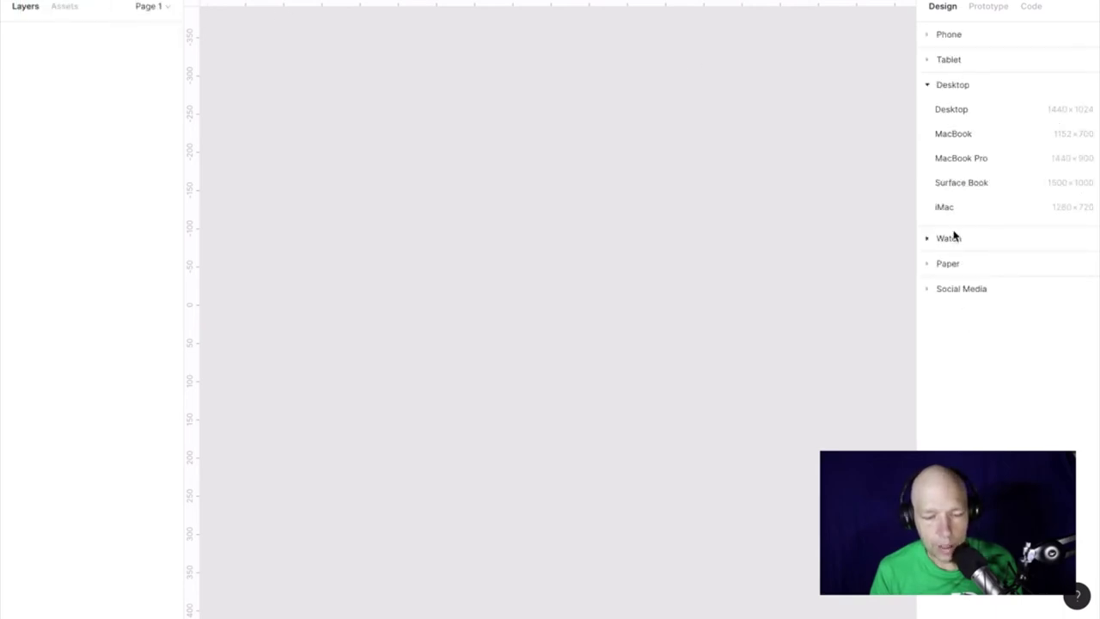
pyautogui.click(932, 266)
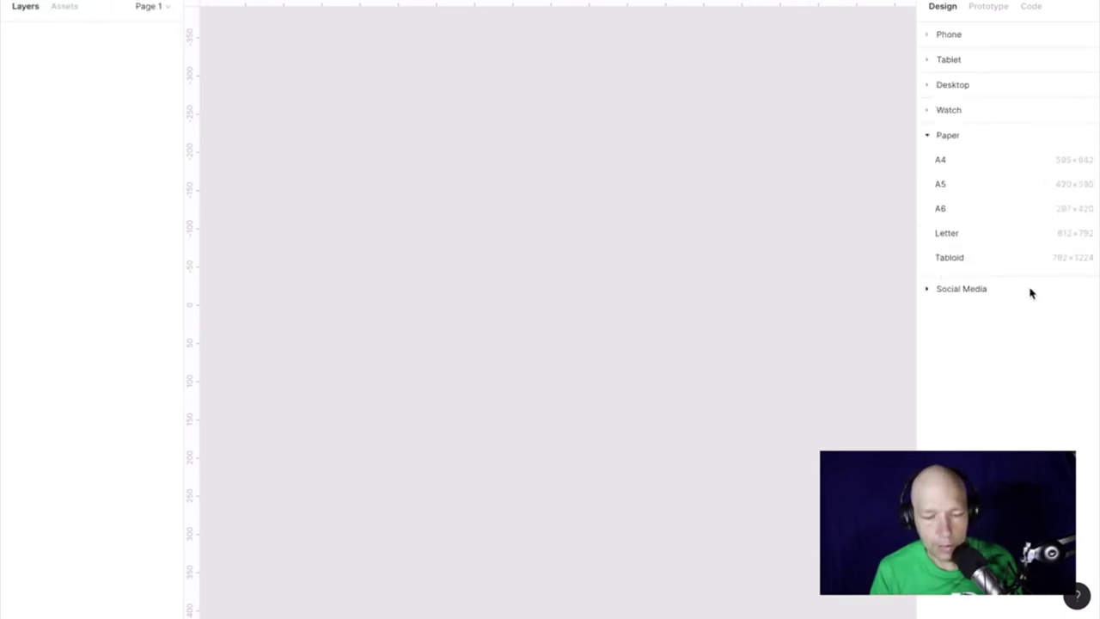
pyautogui.click(947, 233)
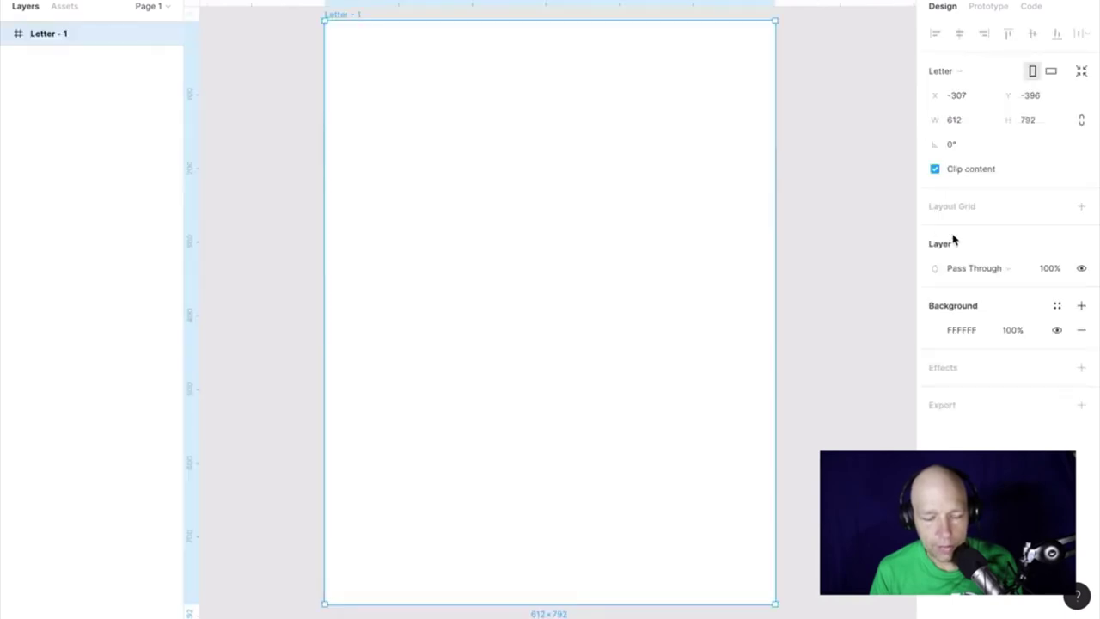
pyautogui.click(855, 210)
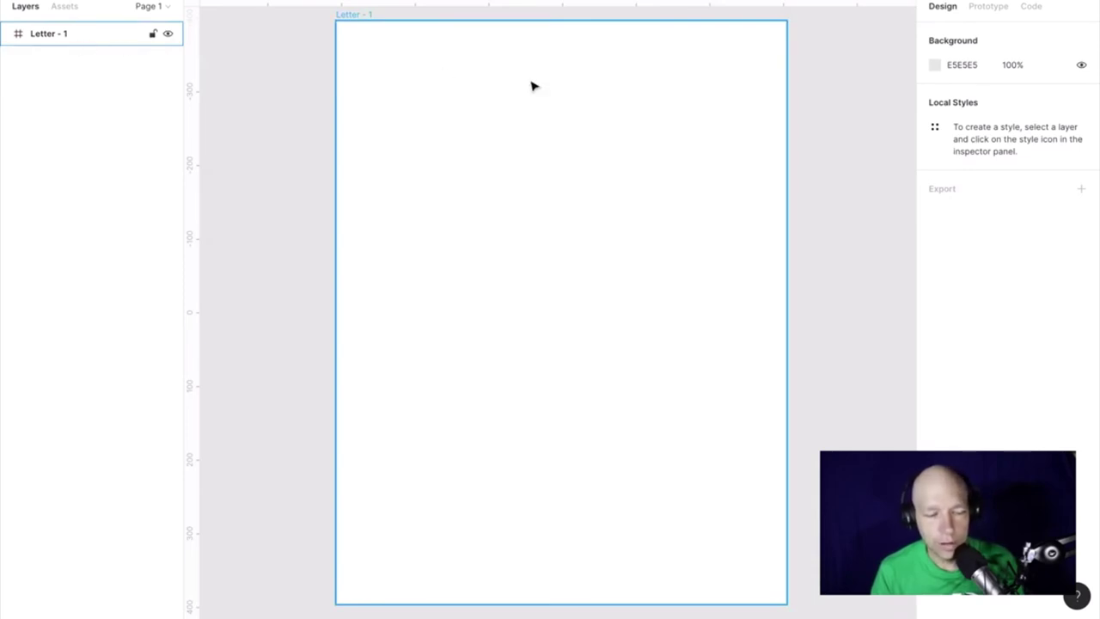
# Draw a rectangle near the top-left corner of the Letter frame
pyautogui.scroll(-1, 530, 86)
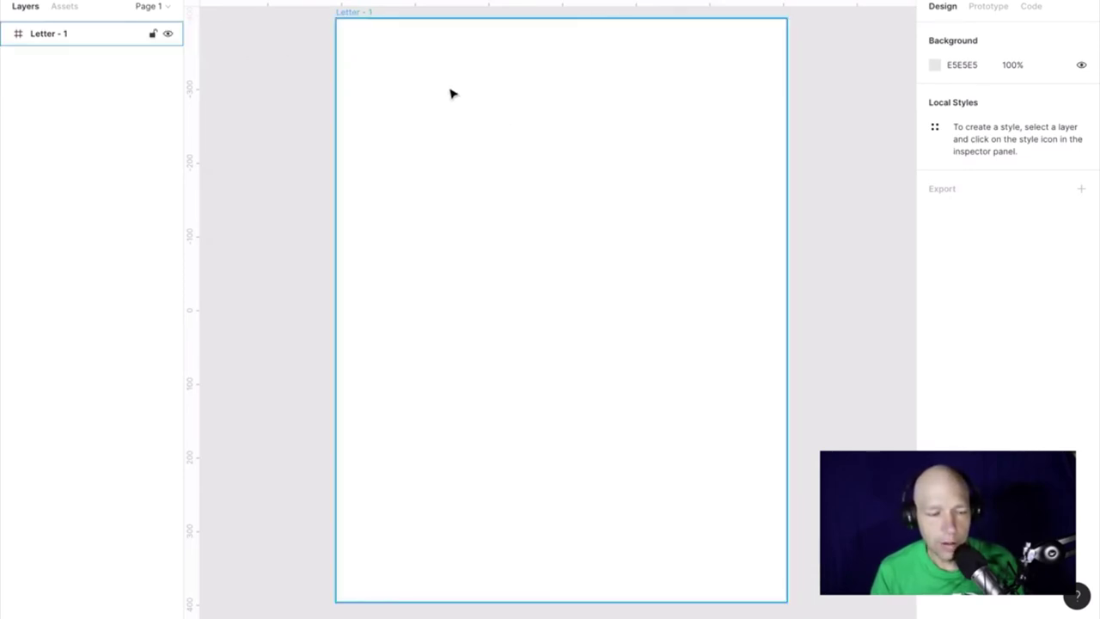
pyautogui.click(69, 0)
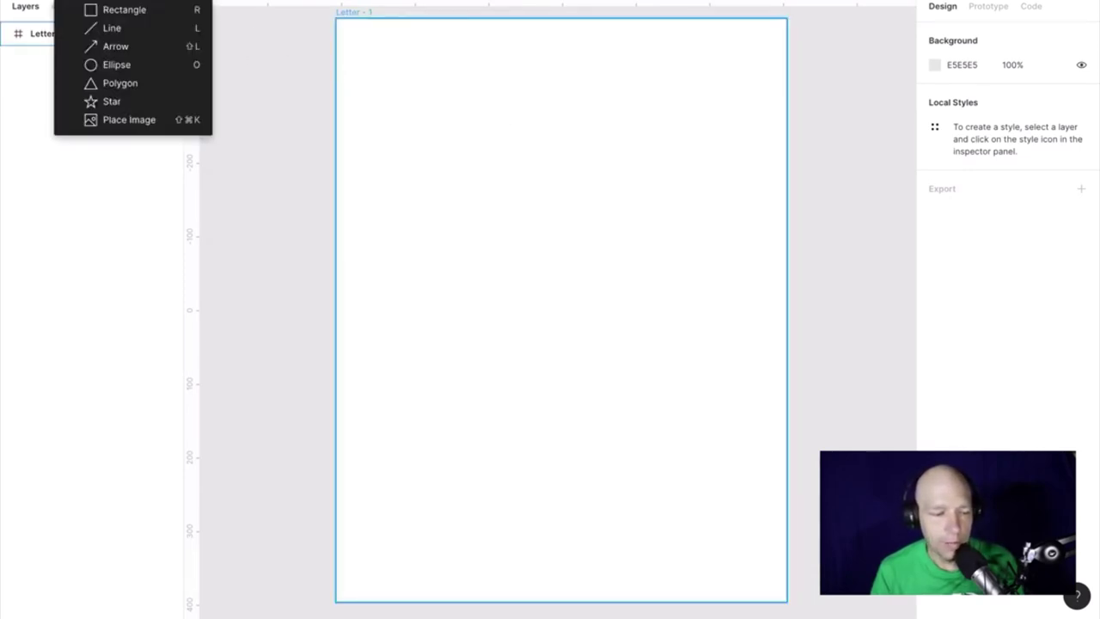
pyautogui.click(142, 9)
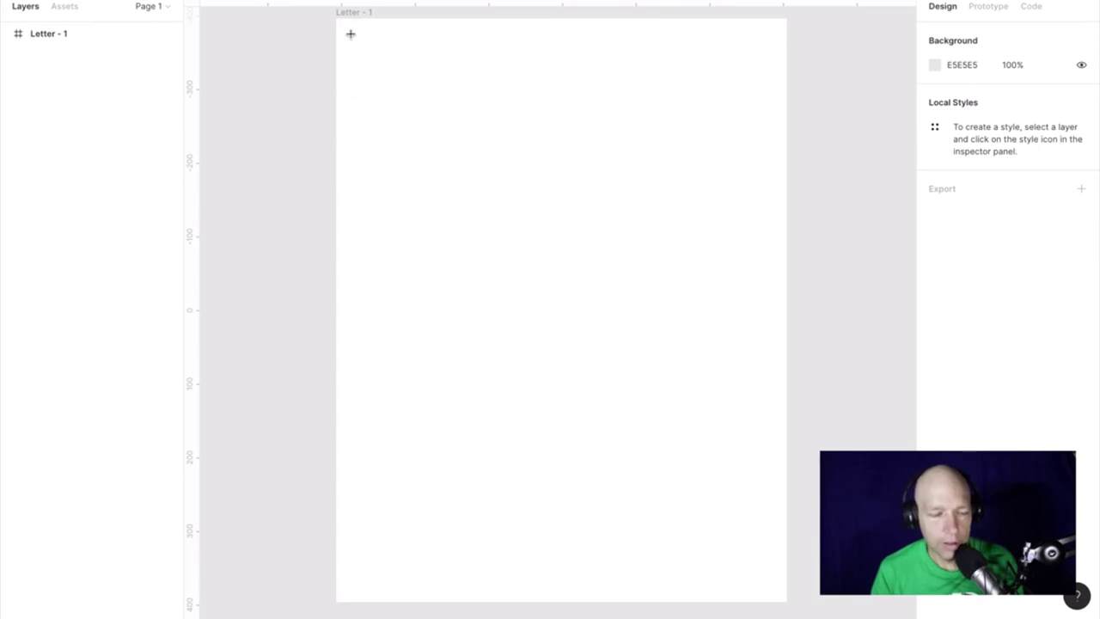
pyautogui.moveTo(350, 35)
pyautogui.mouseDown()
pyautogui.moveTo(492, 128)
pyautogui.moveTo(451, 128)
pyautogui.moveTo(514, 127)
pyautogui.mouseUp()
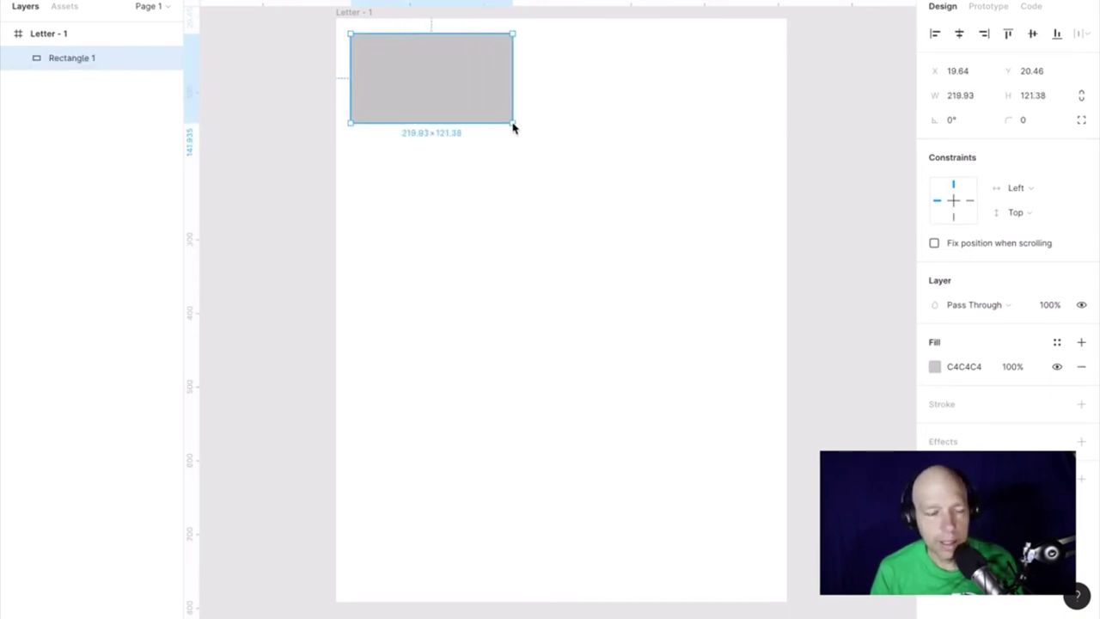
pyautogui.click(821, 116)
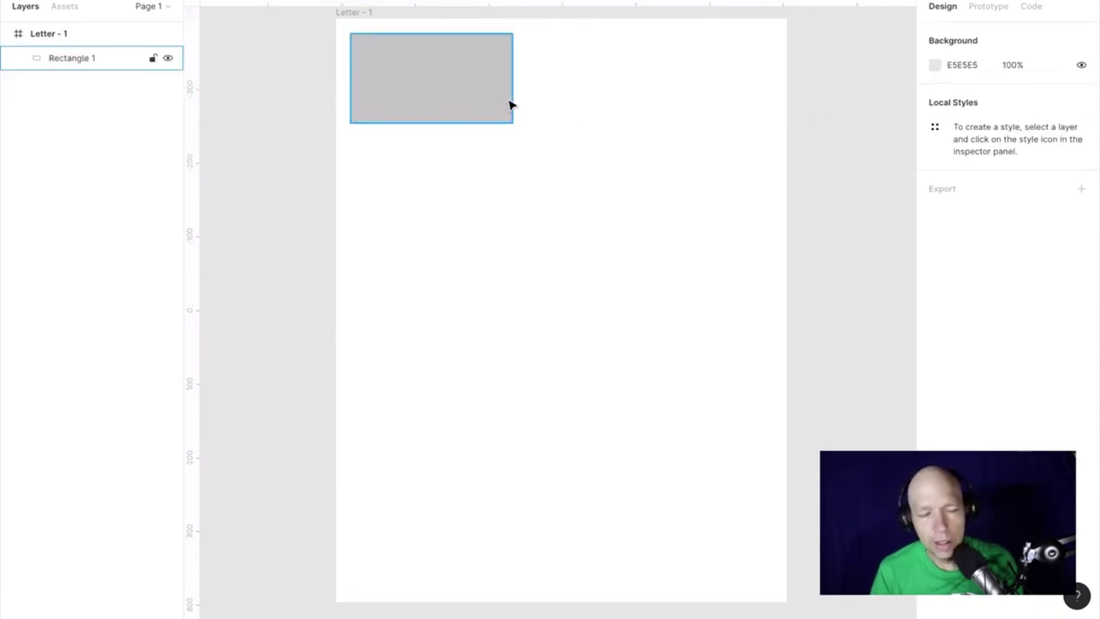
pyautogui.click(481, 102)
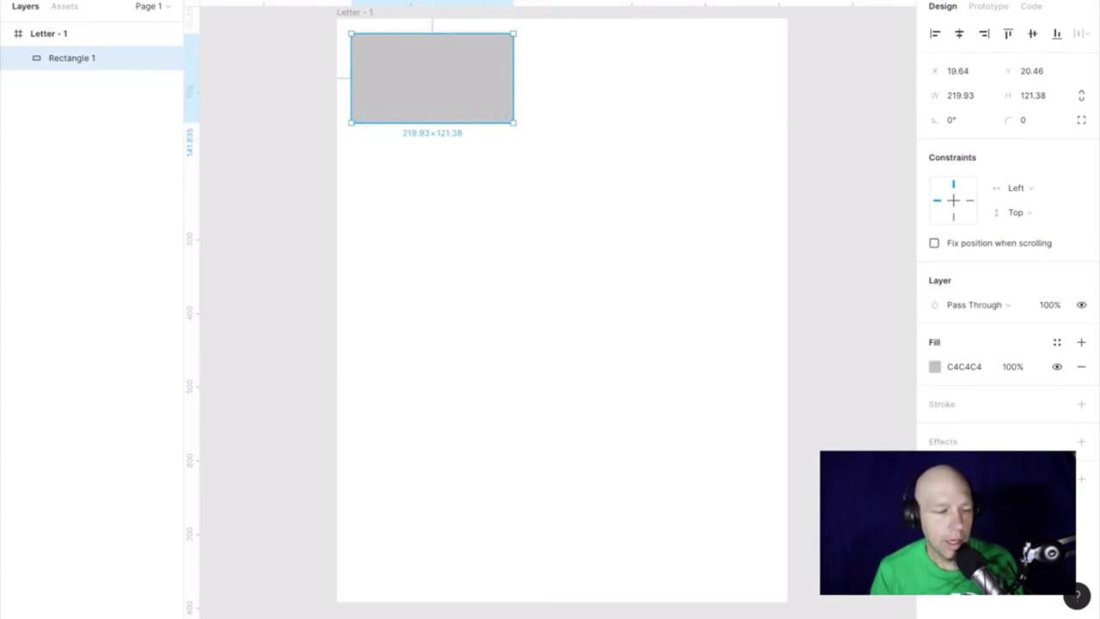
pyautogui.click(728, 73)
pyautogui.click(509, 71)
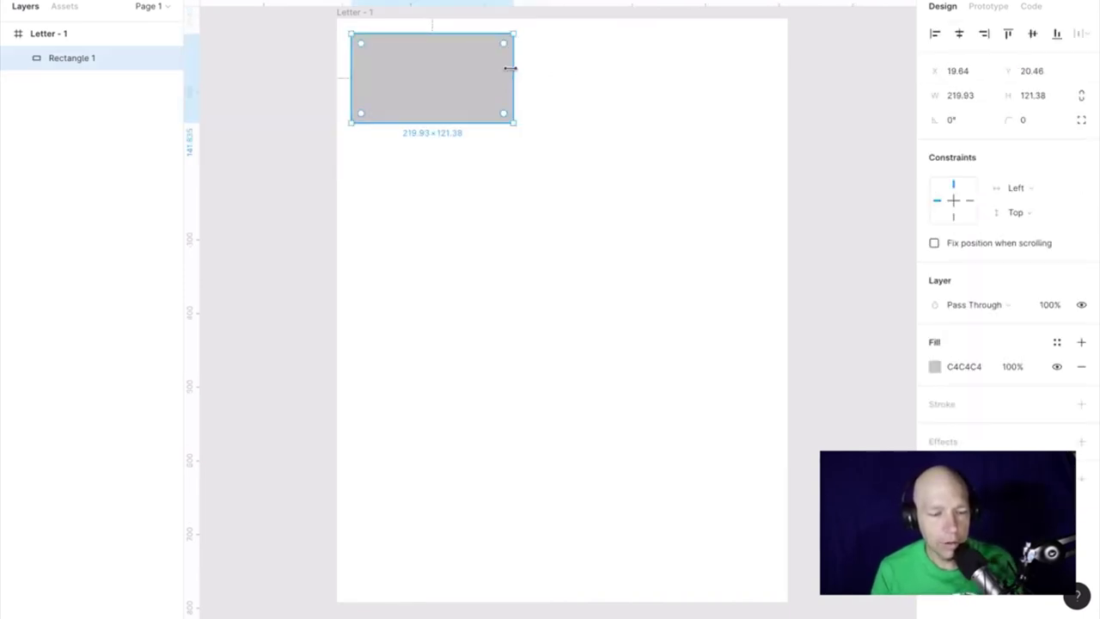
# Resize the rectangle to about 213 by 108, then paste a duplicate
pyautogui.moveTo(511, 68); pyautogui.dragTo(451, 76)
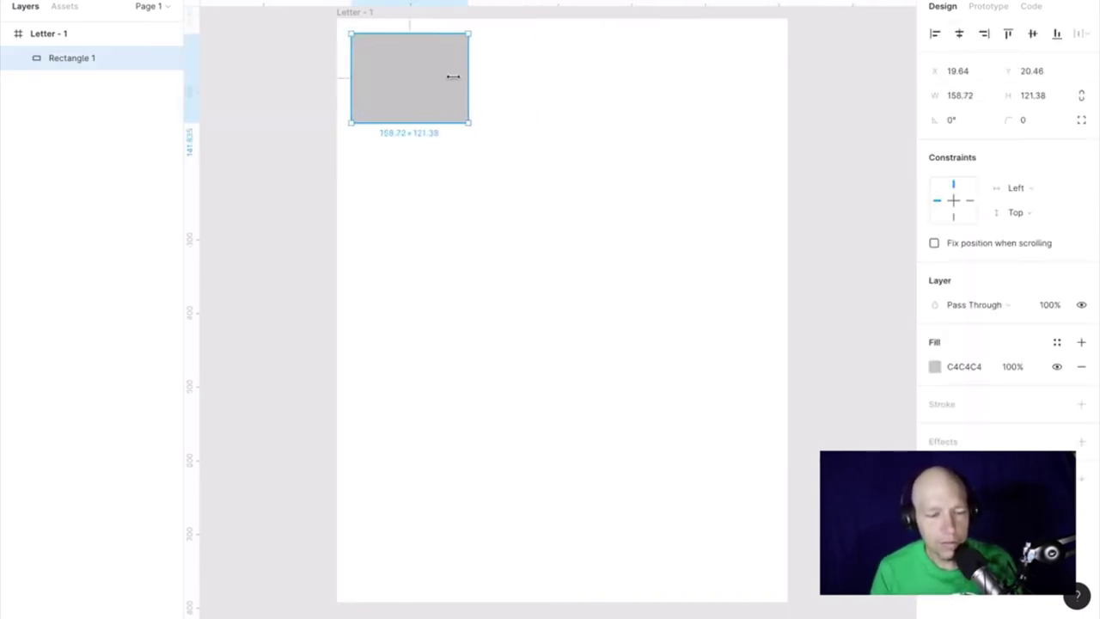
pyautogui.moveTo(422, 123); pyautogui.dragTo(422, 152)
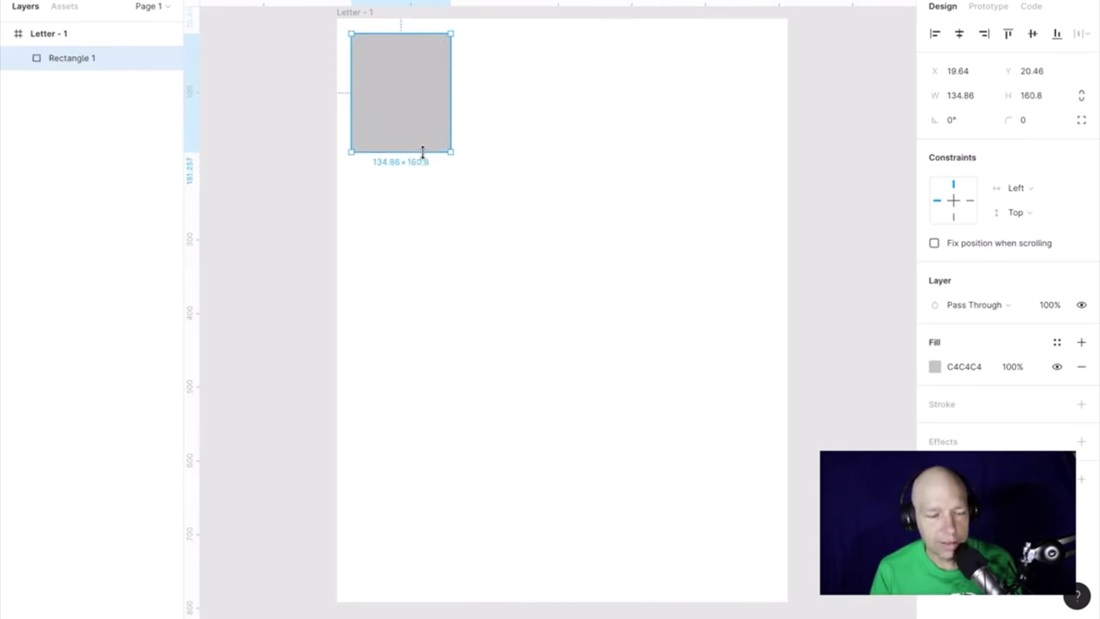
pyautogui.moveTo(450, 97); pyautogui.dragTo(468, 95)
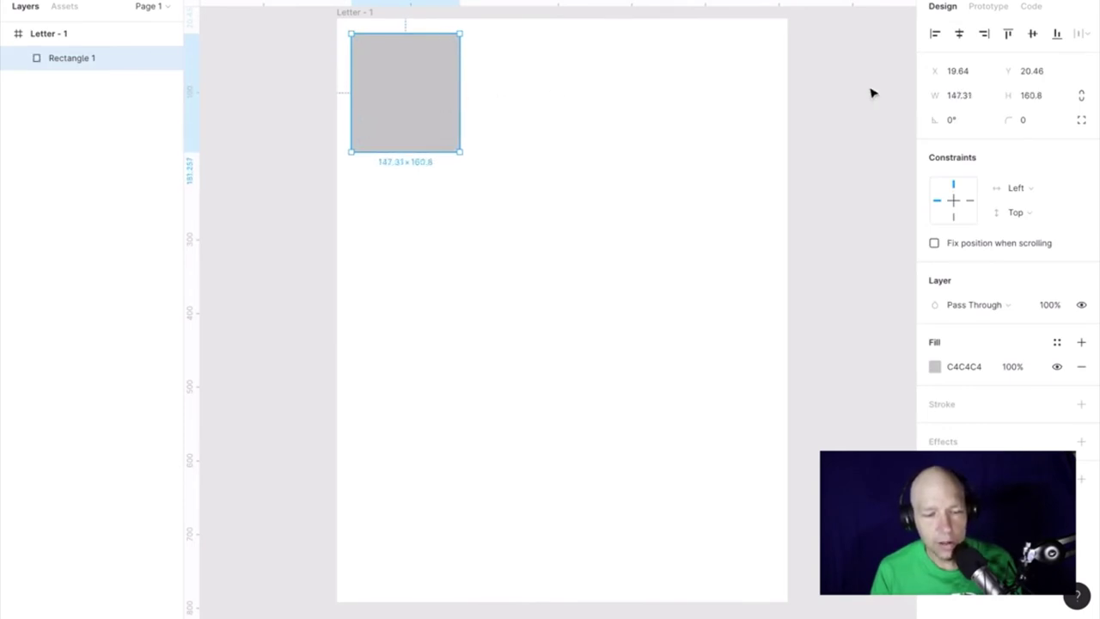
pyautogui.click(868, 93)
pyautogui.click(452, 129)
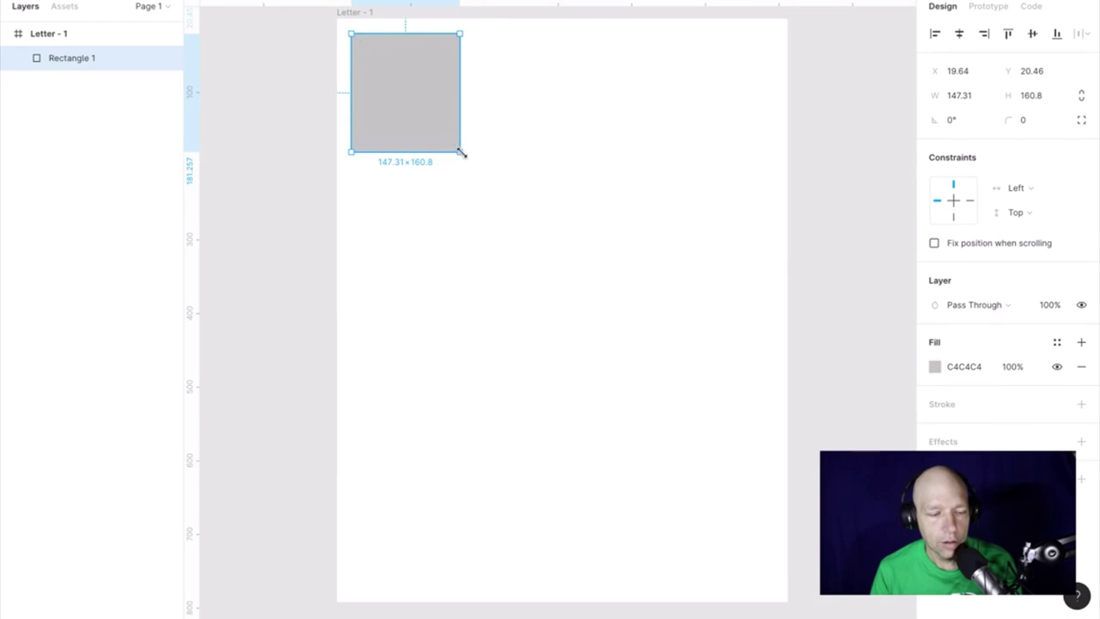
pyautogui.moveTo(460, 152)
pyautogui.mouseDown()
pyautogui.moveTo(511, 84)
pyautogui.moveTo(508, 96)
pyautogui.mouseUp()
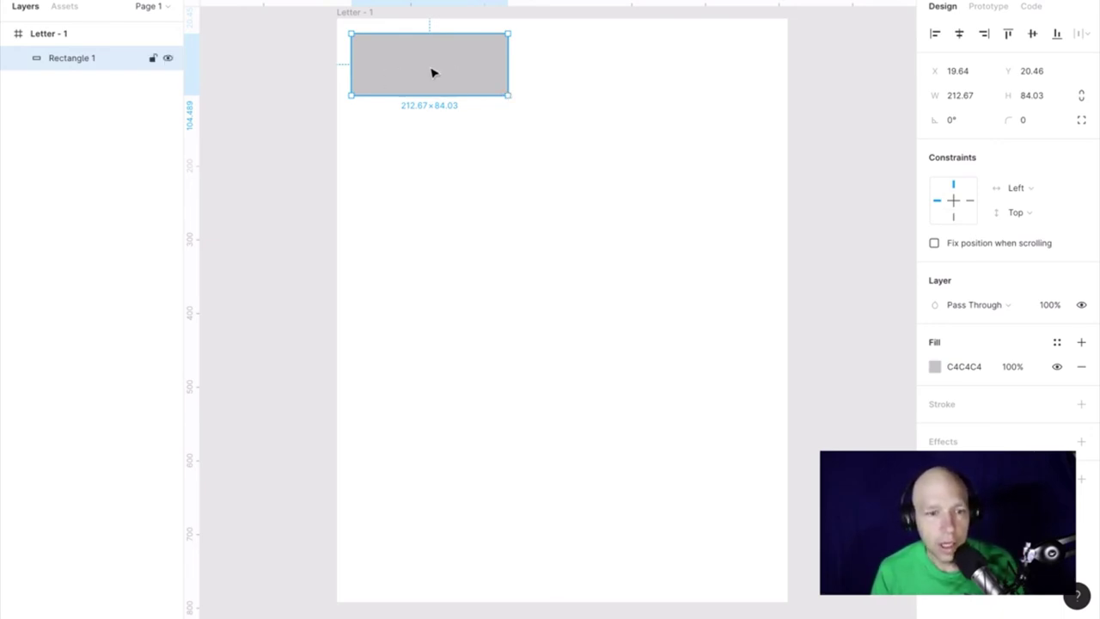
pyautogui.moveTo(449, 95); pyautogui.dragTo(449, 112)
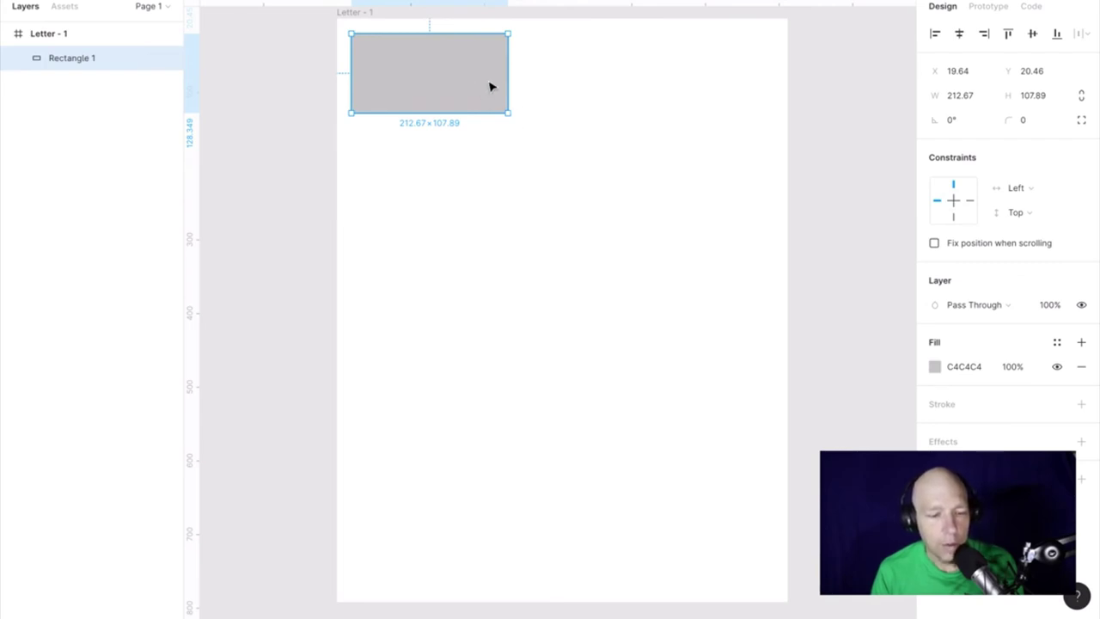
pyautogui.hotkey('ctrl', 'v')
# Place the copy below the first rectangle, widened, and left-align both rectangles
pyautogui.moveTo(482, 113)
pyautogui.mouseDown()
pyautogui.moveTo(483, 180)
pyautogui.moveTo(771, 175)
pyautogui.mouseUp()
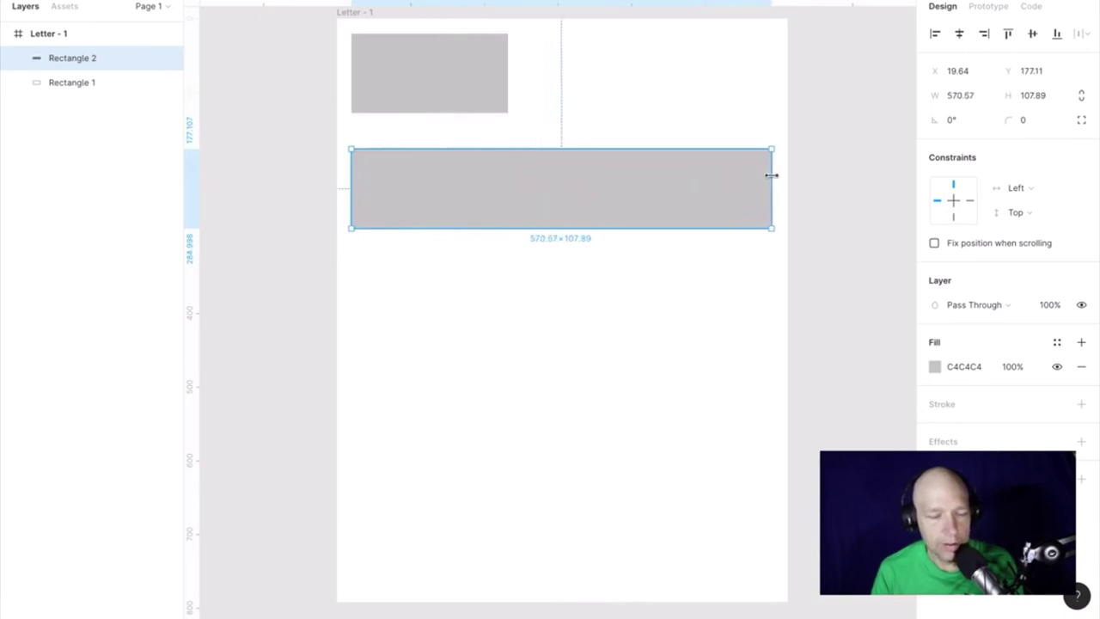
pyautogui.moveTo(699, 179); pyautogui.dragTo(703, 182)
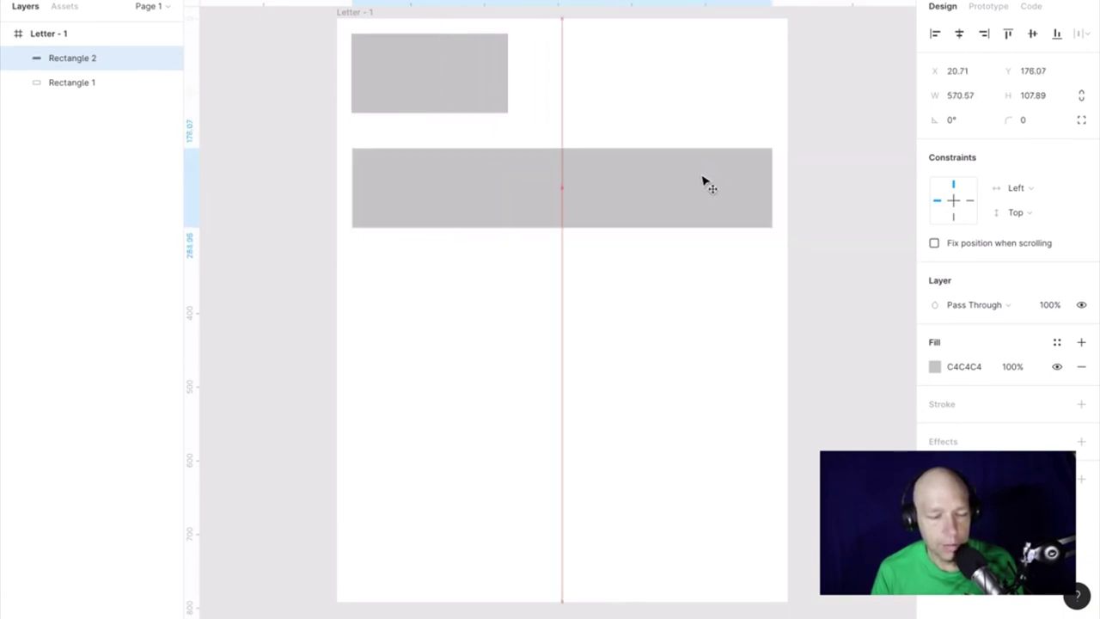
pyautogui.moveTo(464, 92); pyautogui.dragTo(530, 100)
pyautogui.keyDown('shift'); pyautogui.click(441, 182); pyautogui.keyUp('shift')
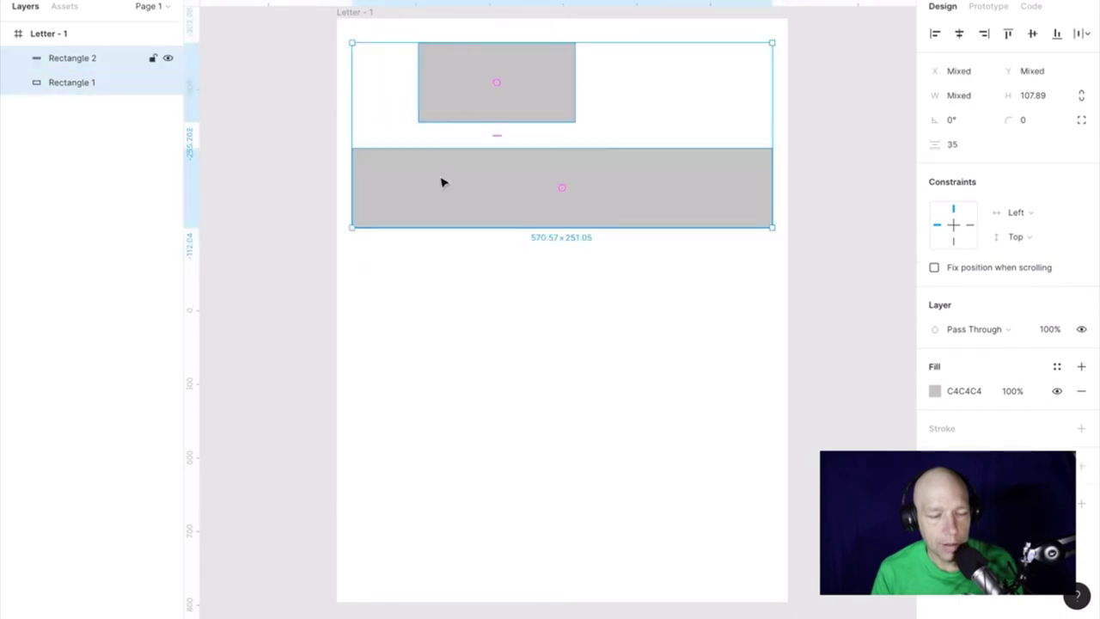
pyautogui.click(935, 34)
pyautogui.click(822, 140)
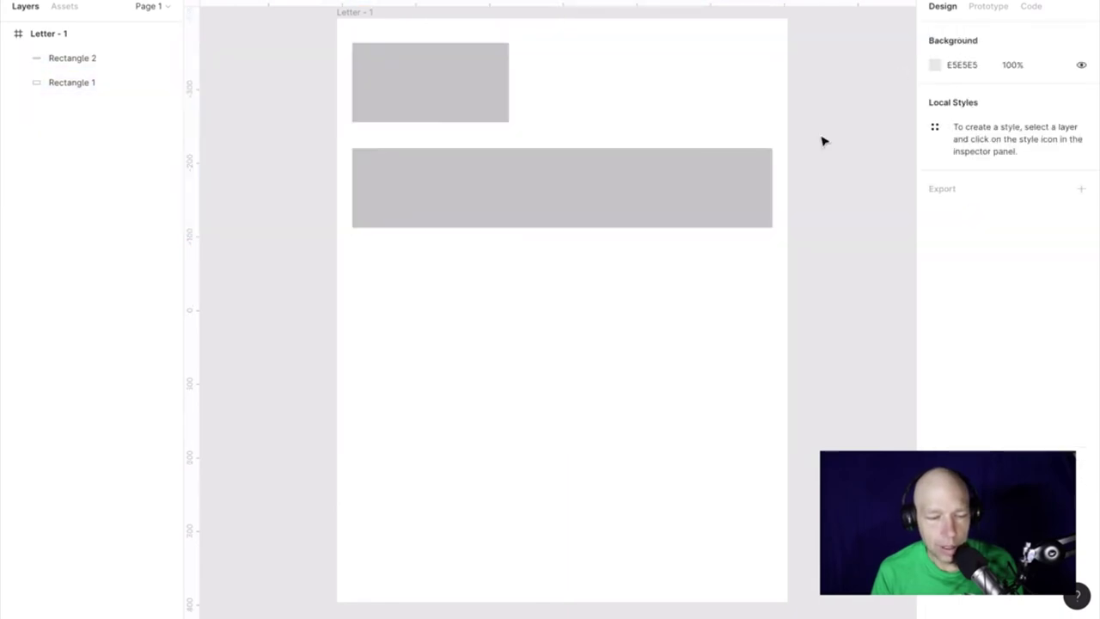
# Lower the wide rectangle and turn a duplicate into a thin bar above it
pyautogui.click(651, 216)
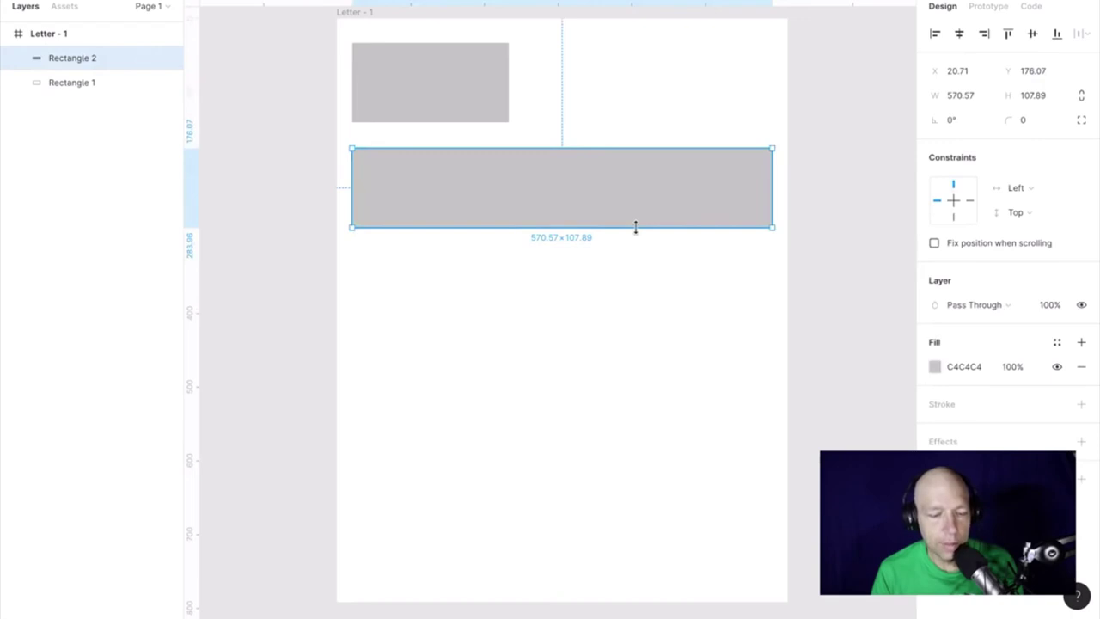
pyautogui.moveTo(650, 197); pyautogui.dragTo(653, 238)
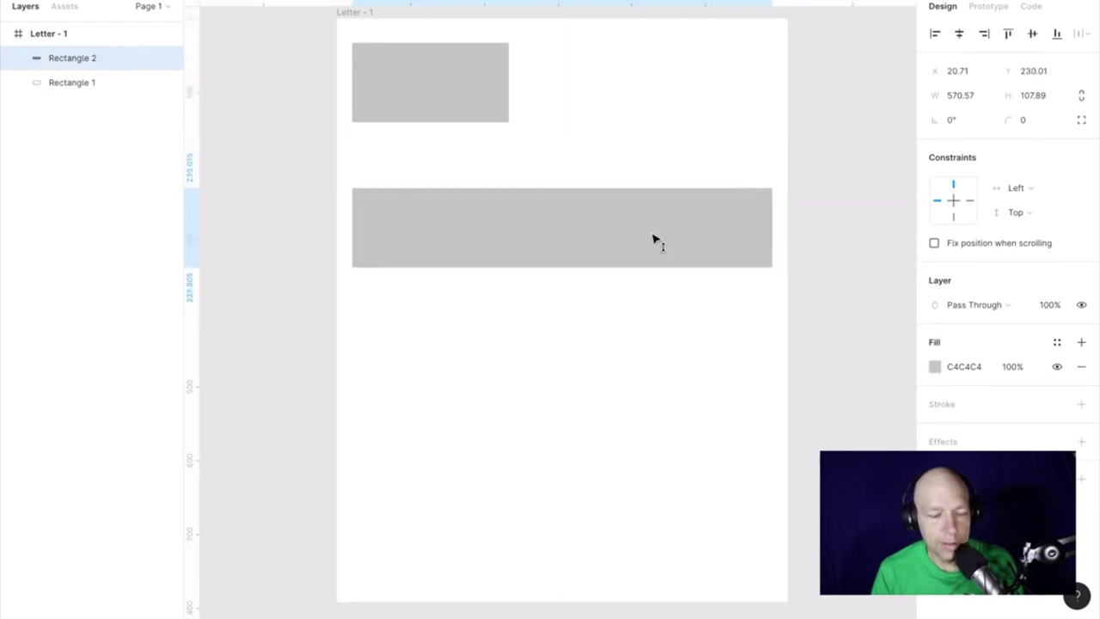
pyautogui.click(839, 159)
pyautogui.click(387, 207)
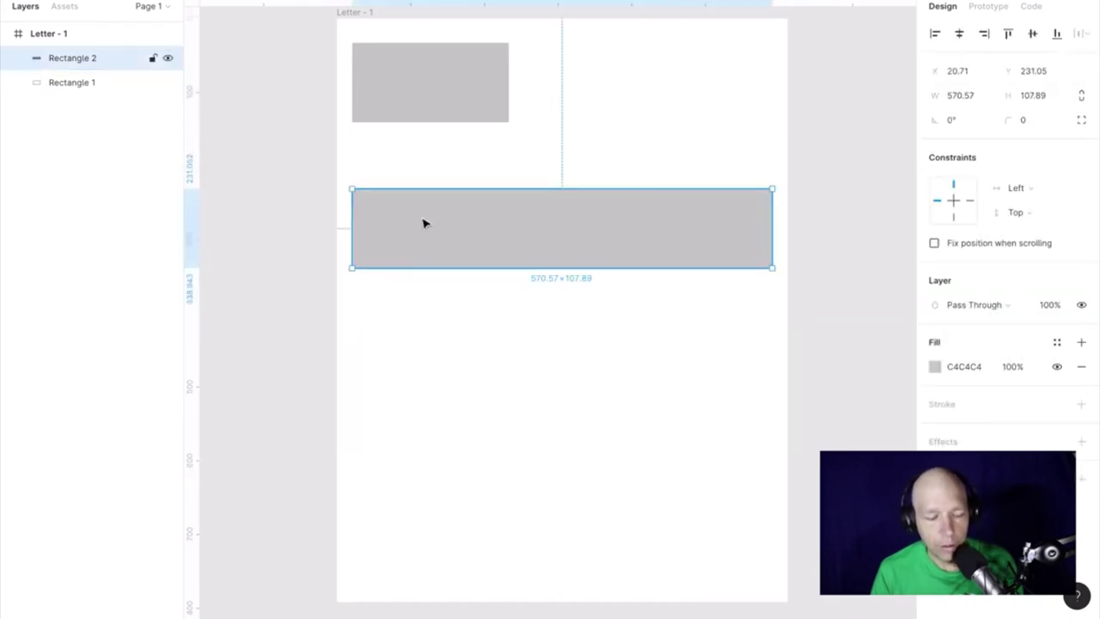
pyautogui.hotkey('ctrl', 'v')
pyautogui.moveTo(442, 230); pyautogui.dragTo(454, 201)
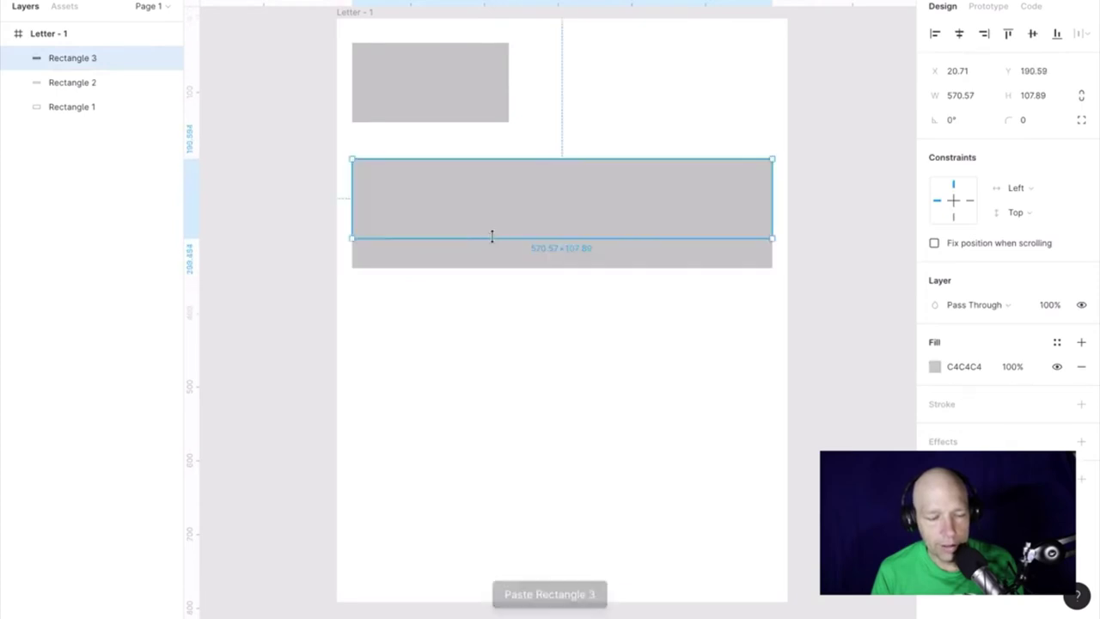
pyautogui.moveTo(490, 236); pyautogui.dragTo(500, 179)
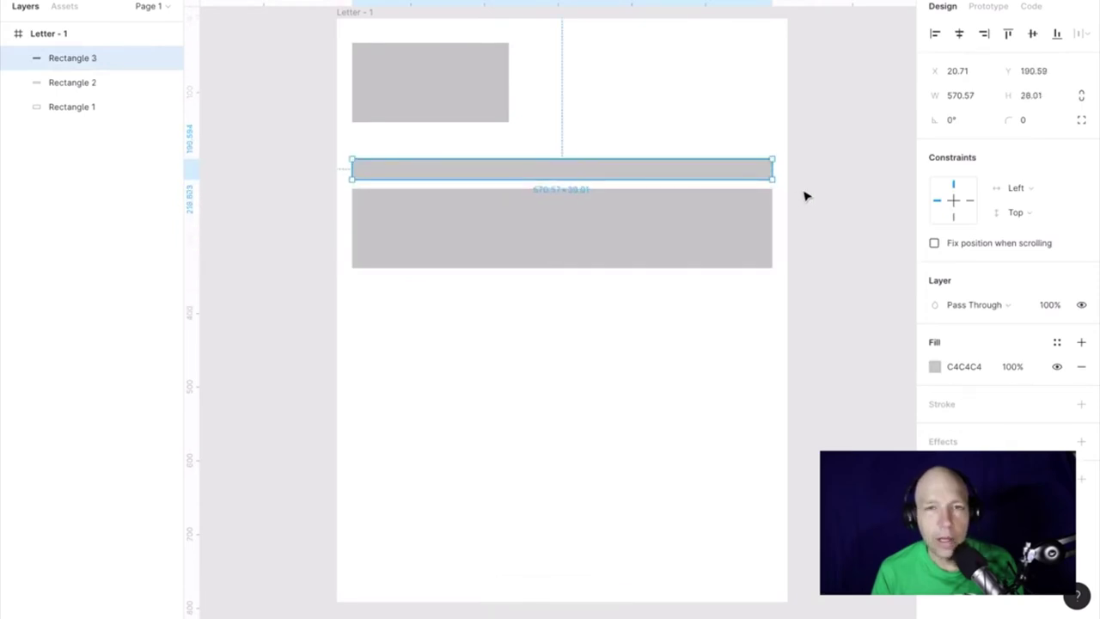
# Shift the thin bar and wide rectangle down together by a few pixels
pyautogui.click(812, 187)
pyautogui.click(751, 175)
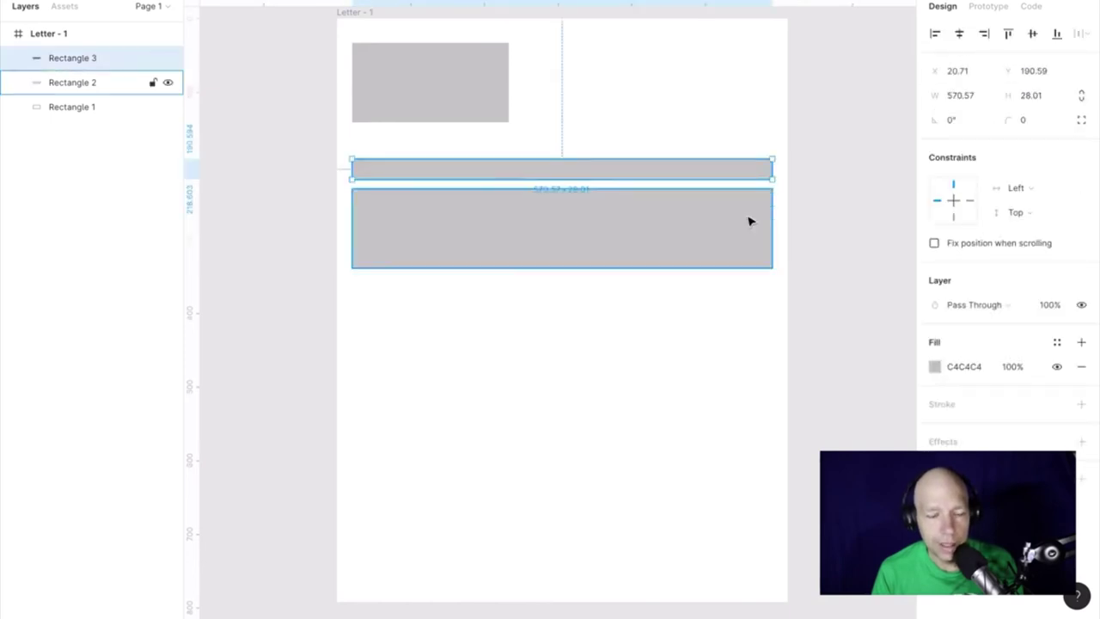
pyautogui.keyDown('shift'); pyautogui.click(732, 233); pyautogui.keyUp('shift')
pyautogui.moveTo(733, 233); pyautogui.dragTo(732, 240)
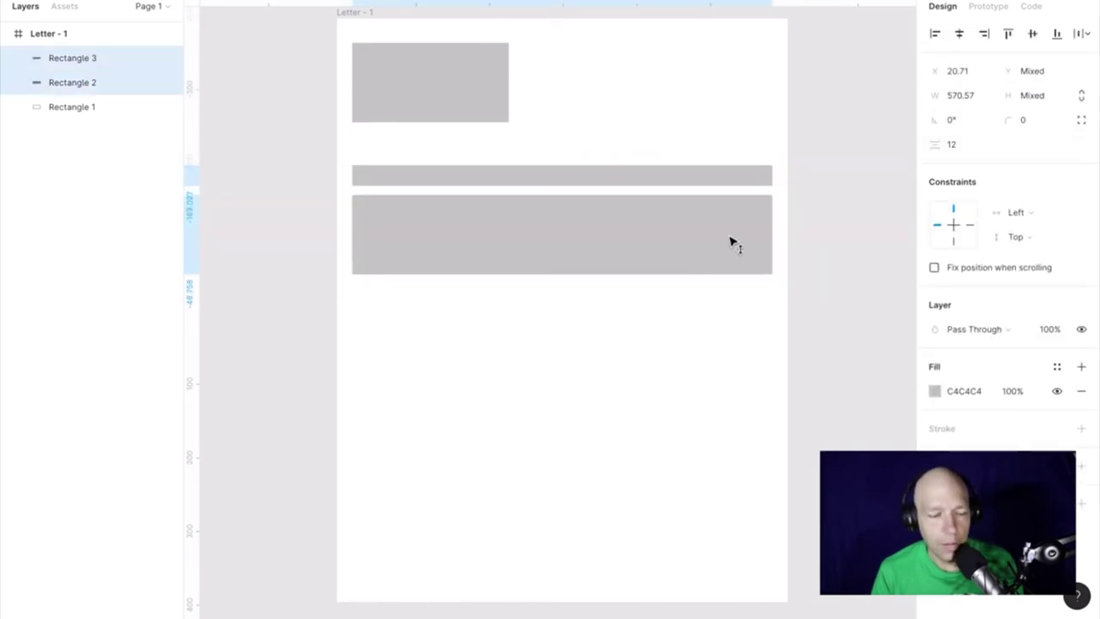
pyautogui.click(818, 233)
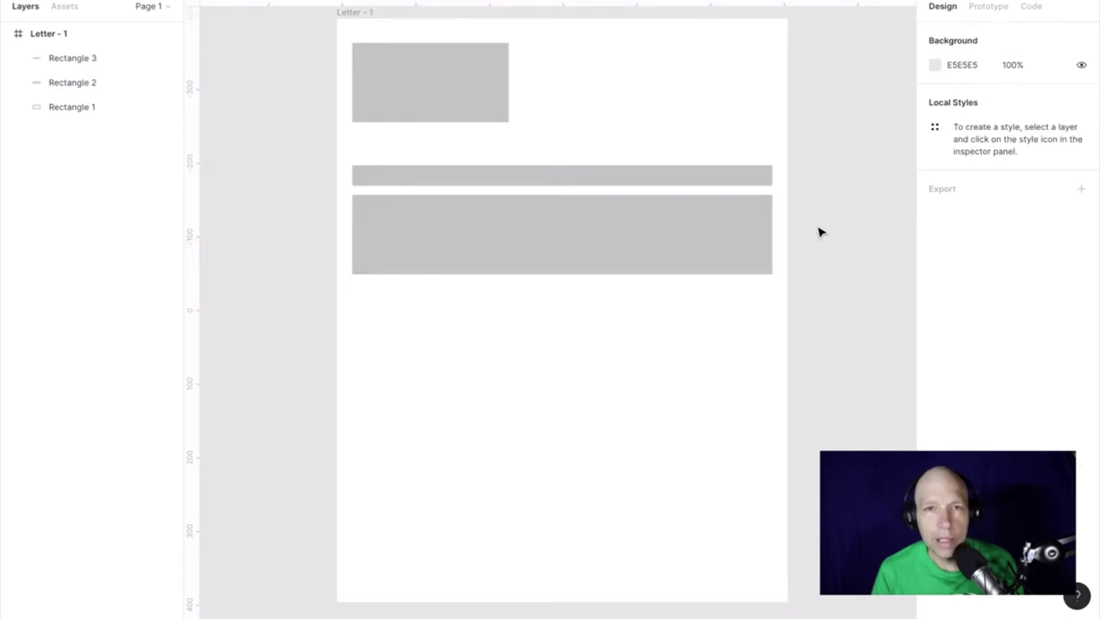
# Add a text box reading 'Hello hiring manage' and set its font size to 48
pyautogui.click(567, 177)
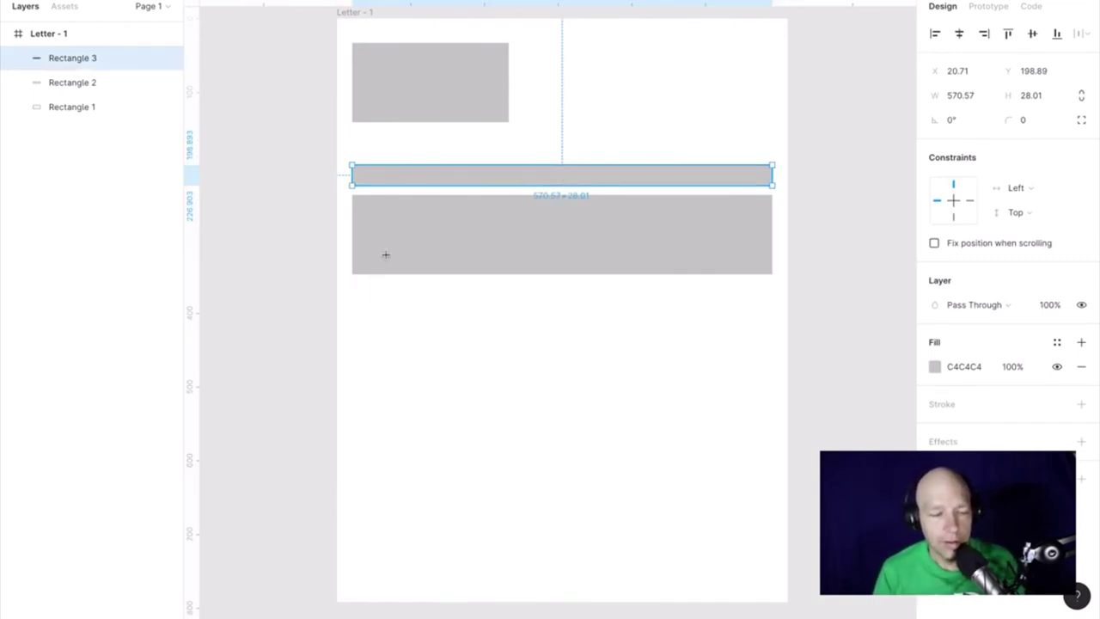
pyautogui.moveTo(361, 342); pyautogui.dragTo(643, 402)
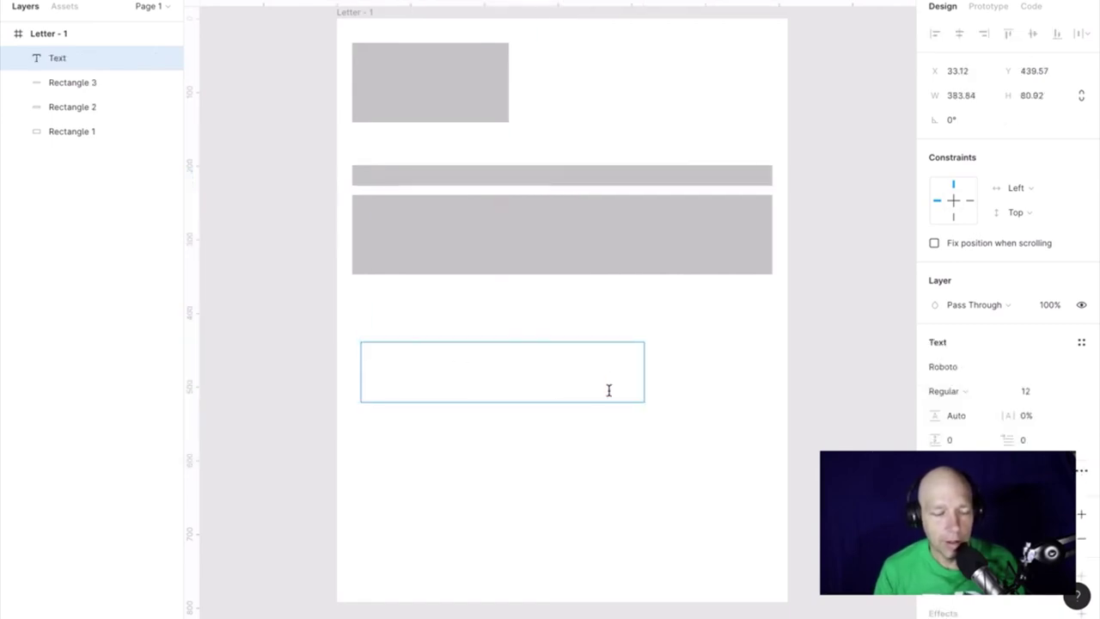
pyautogui.write('Hello')
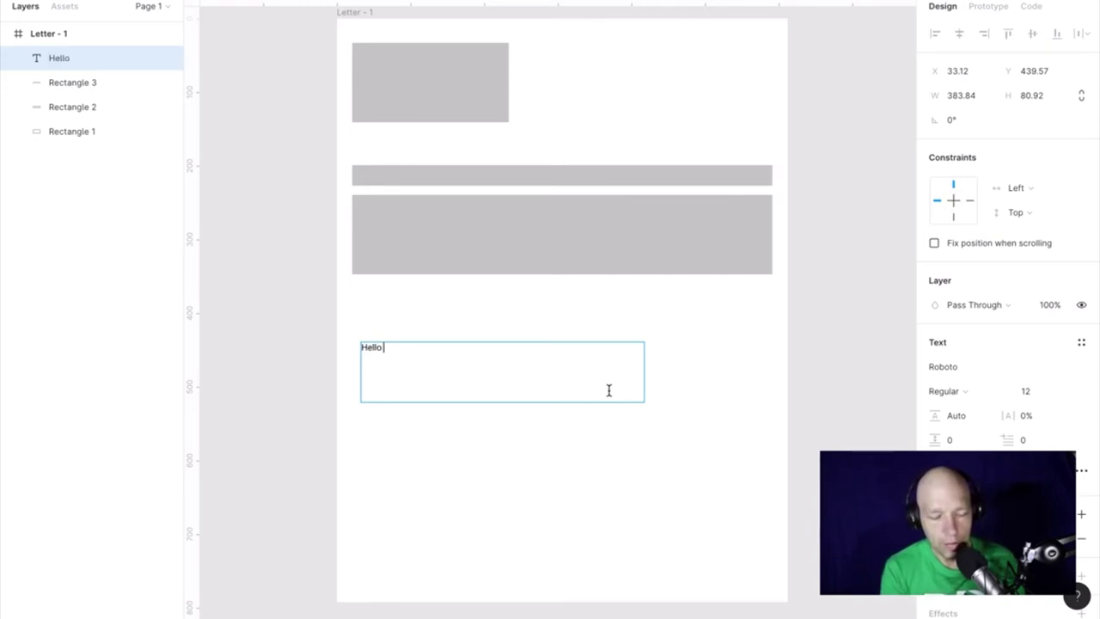
pyautogui.write(' hiring manager')
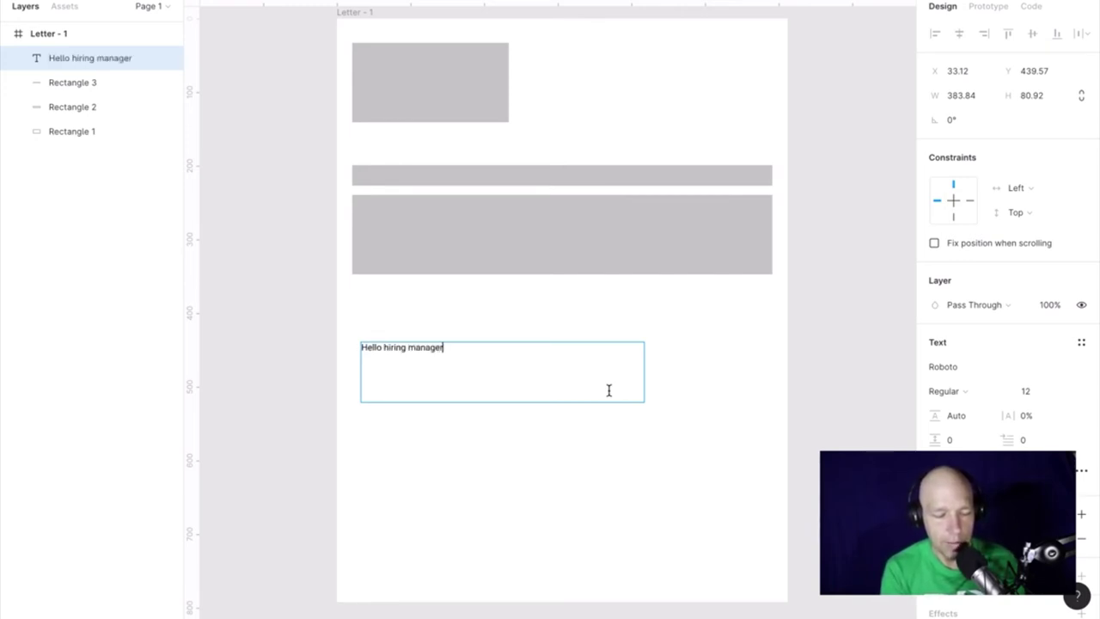
pyautogui.hotkey('ctrl', 'a')
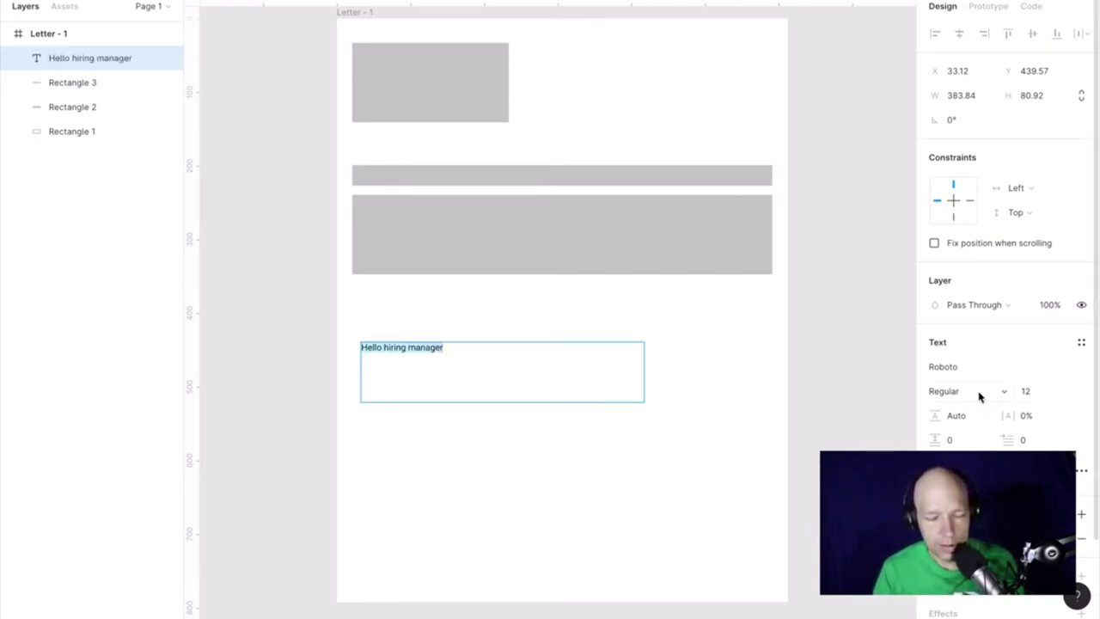
pyautogui.click(1065, 391)
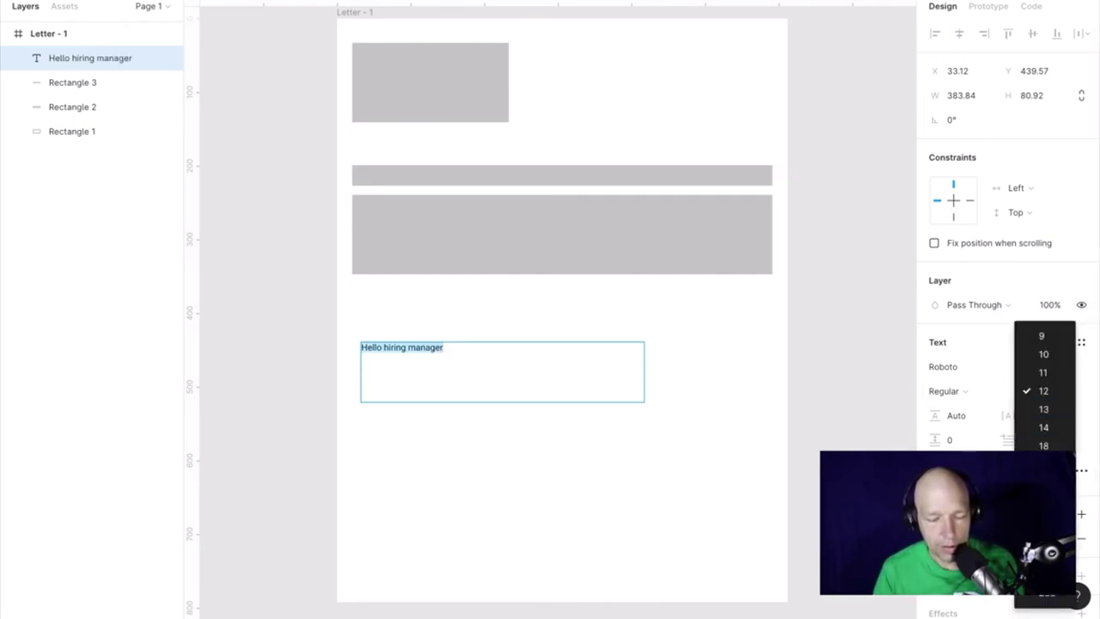
pyautogui.click(1043, 499)
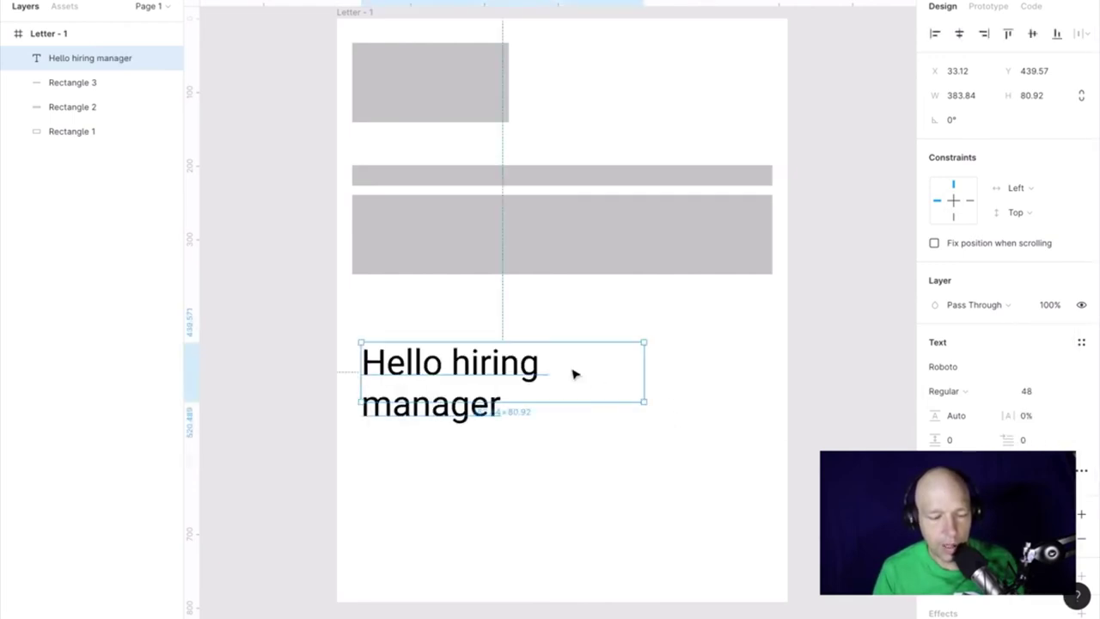
# Widen the text, place it under the top box, and lower both grey rectangles
pyautogui.moveTo(640, 367); pyautogui.dragTo(737, 364)
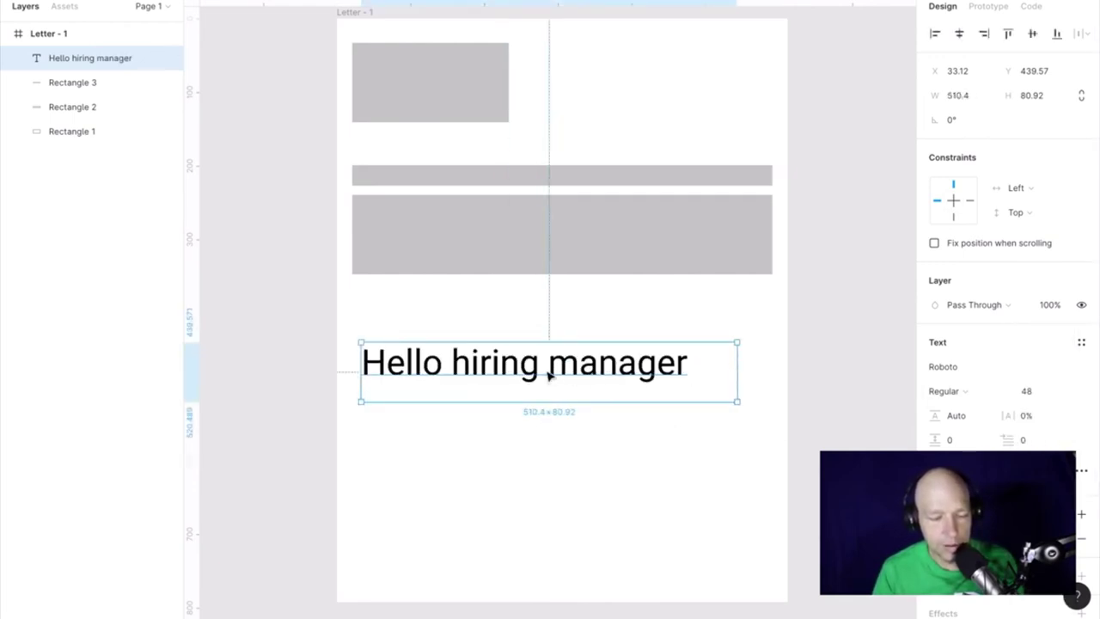
pyautogui.moveTo(550, 373)
pyautogui.mouseDown()
pyautogui.moveTo(510, 118)
pyautogui.moveTo(550, 168)
pyautogui.moveTo(487, 160)
pyautogui.moveTo(498, 152)
pyautogui.moveTo(516, 165)
pyautogui.mouseUp()
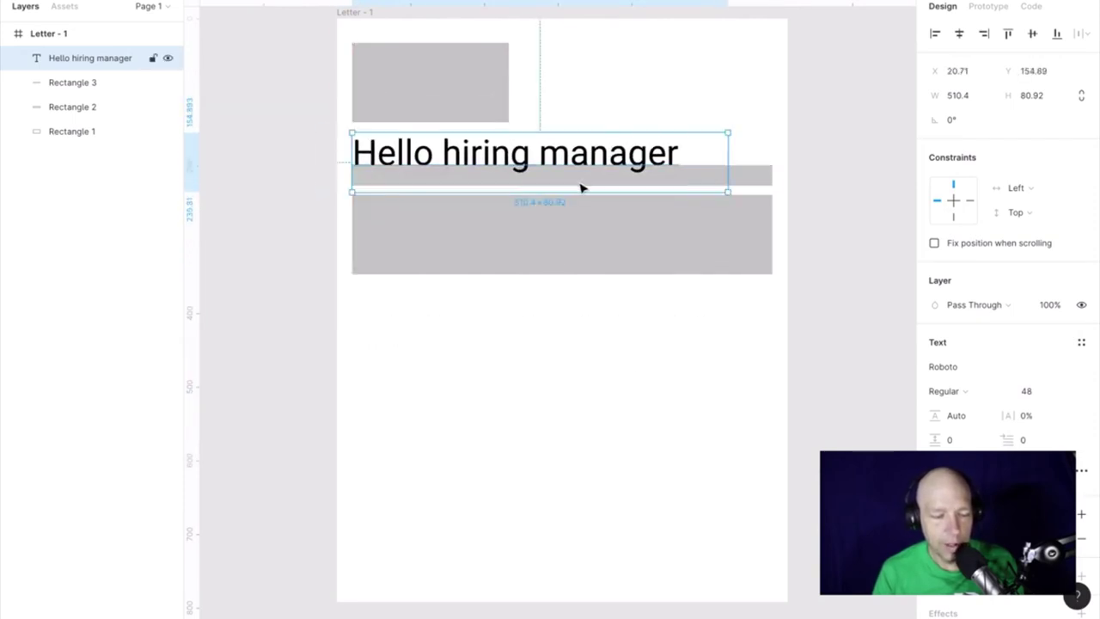
pyautogui.click(749, 179)
pyautogui.keyDown('shift'); pyautogui.click(744, 234); pyautogui.keyUp('shift')
pyautogui.moveTo(744, 234); pyautogui.dragTo(746, 325)
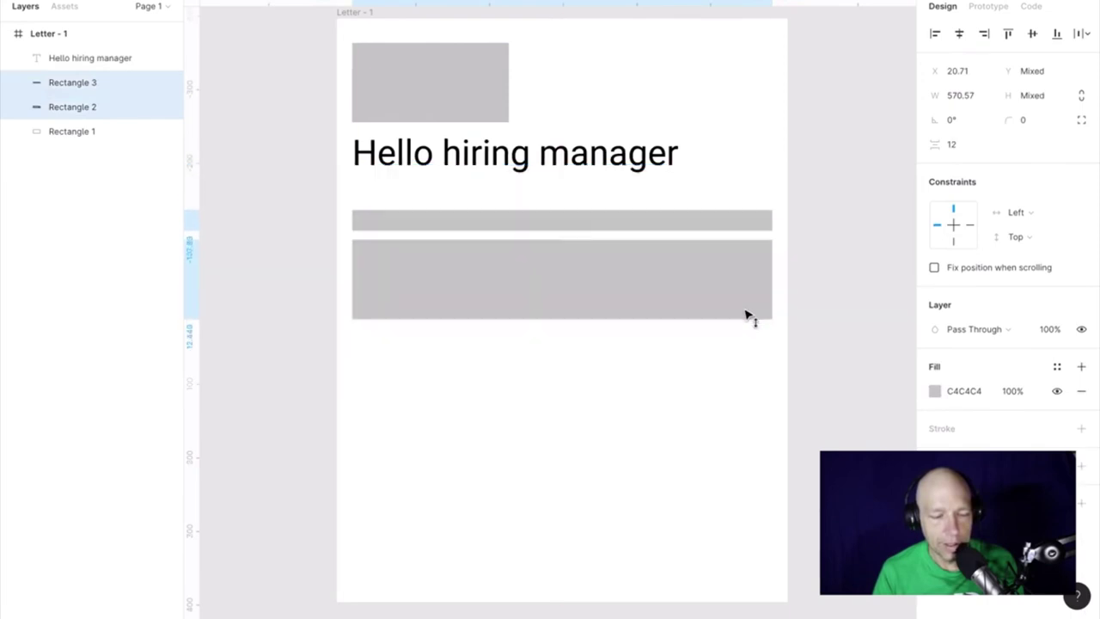
pyautogui.click(759, 191)
# Change the greeting text to 'To whom it concerns,'
pyautogui.doubleClick(661, 165)
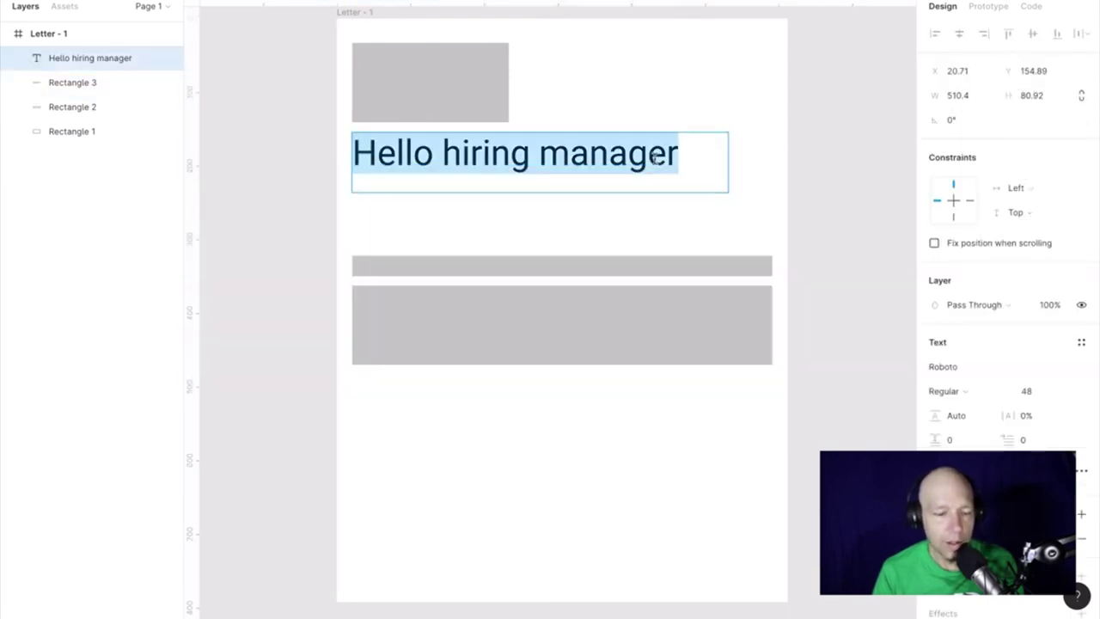
pyautogui.write('To whom')
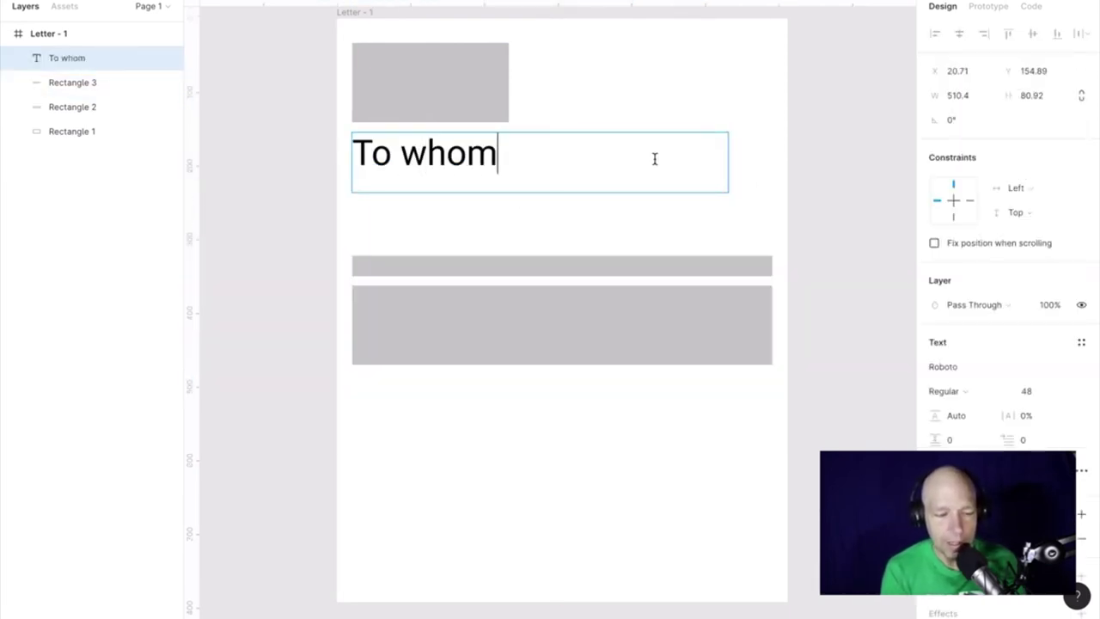
pyautogui.write(' it concerns')
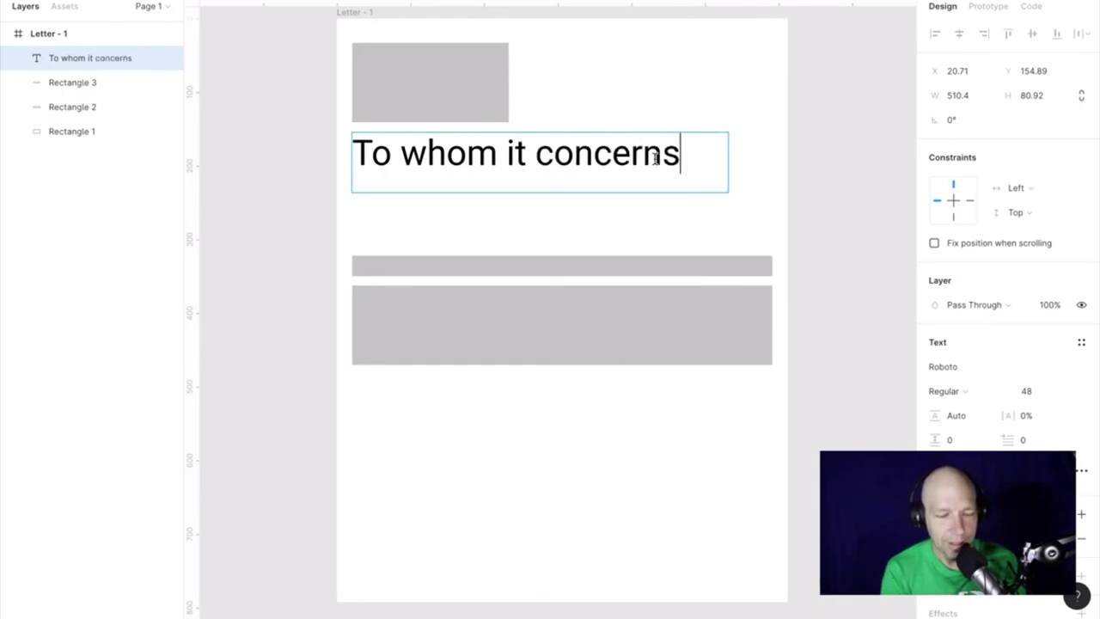
pyautogui.write('.')
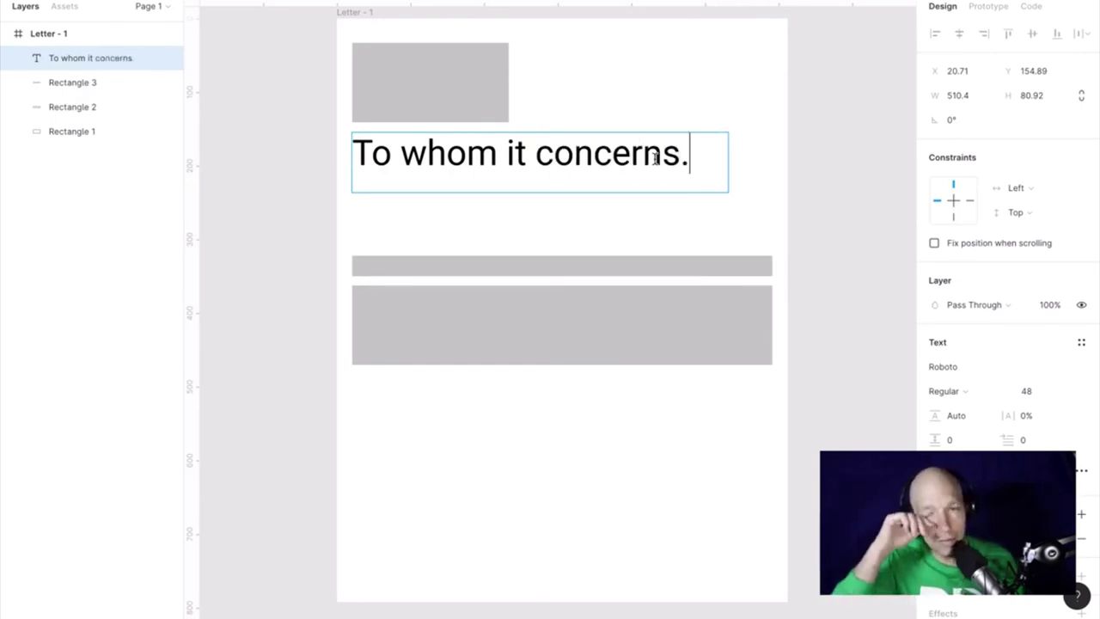
pyautogui.press('BackSpace')
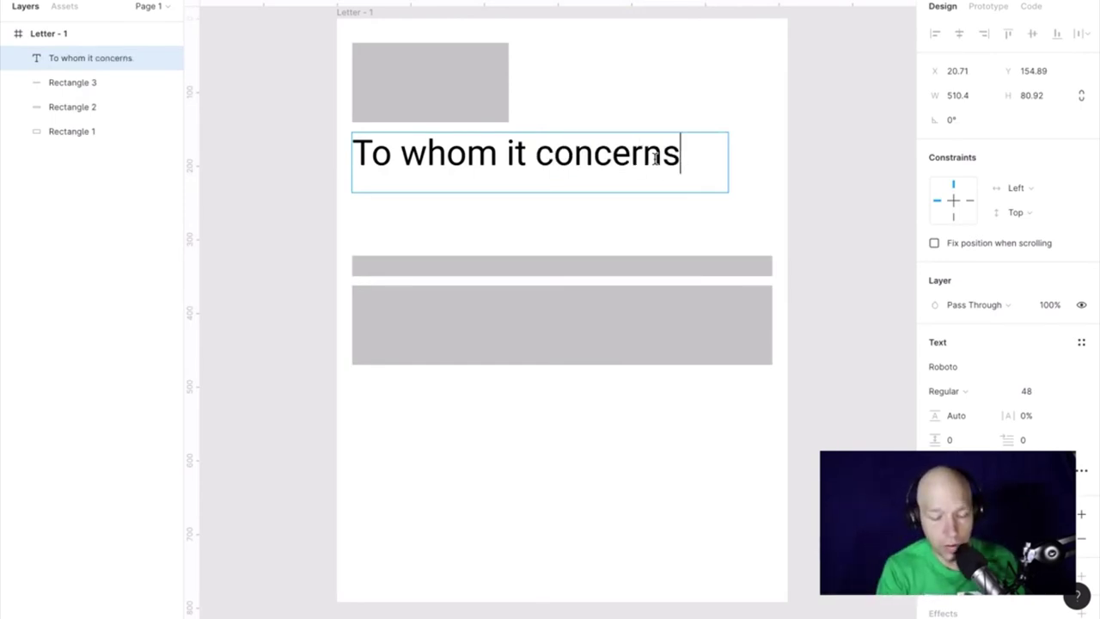
pyautogui.write(',')
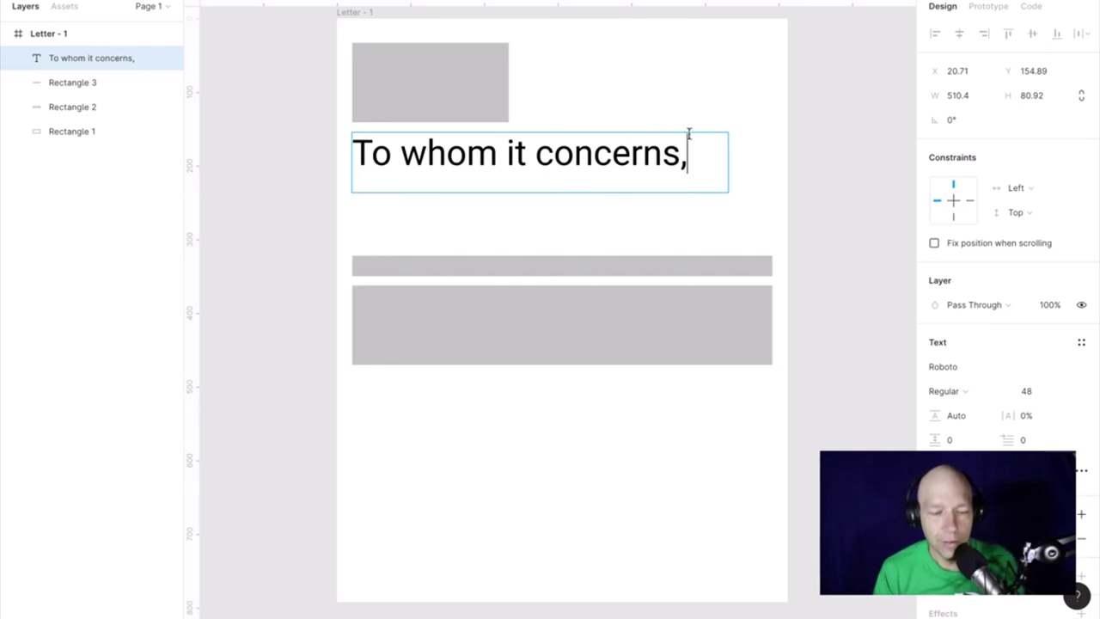
pyautogui.press('Escape')
# Move the greeting down slightly and replace its wording with 'Hello!'
pyautogui.moveTo(617, 154); pyautogui.dragTo(621, 188)
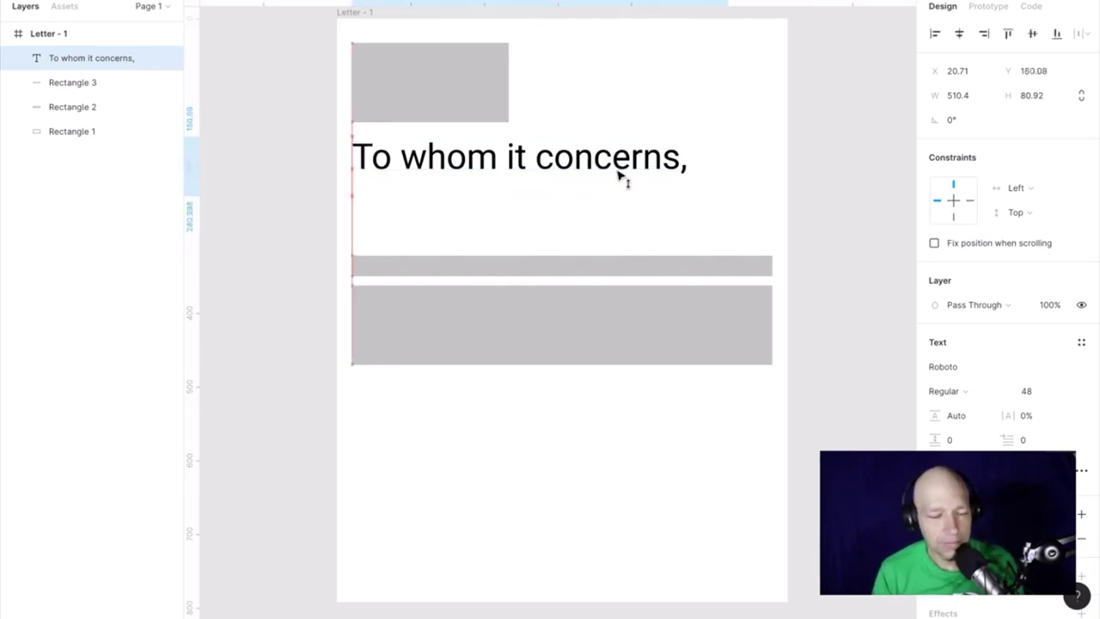
pyautogui.click(678, 145)
pyautogui.doubleClick(630, 189)
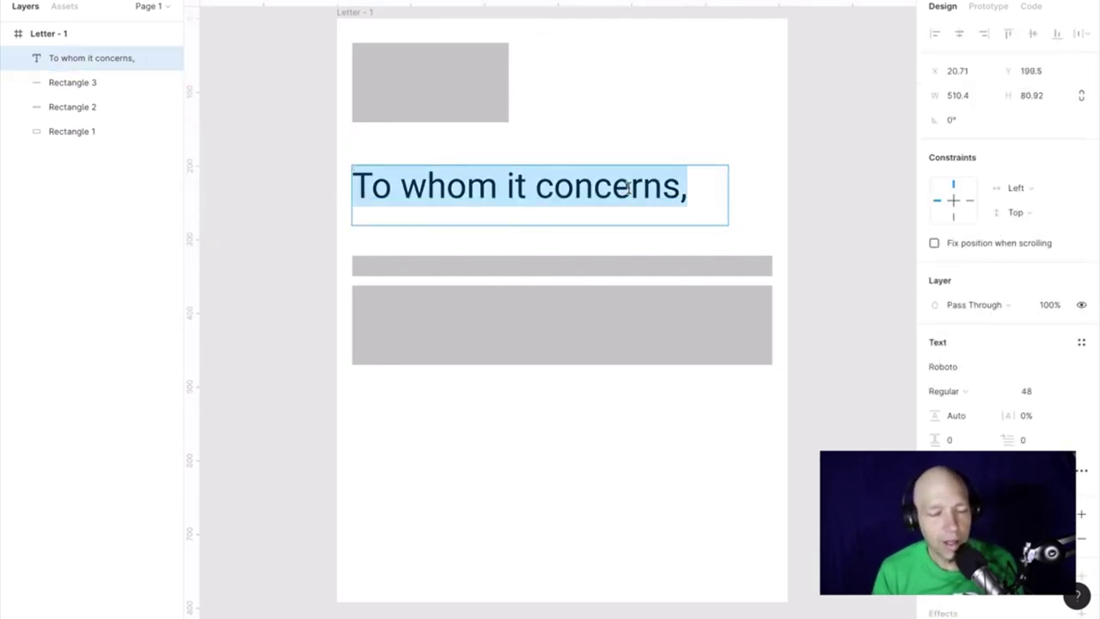
pyautogui.click(646, 188)
pyautogui.moveTo(681, 187); pyautogui.dragTo(318, 167)
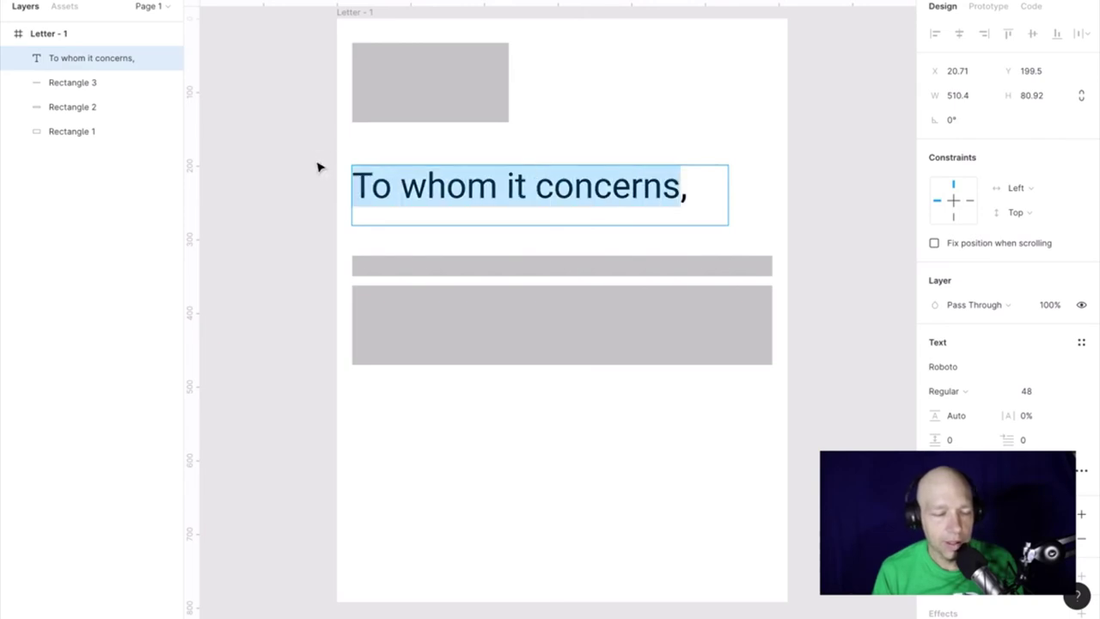
pyautogui.write('Hell')
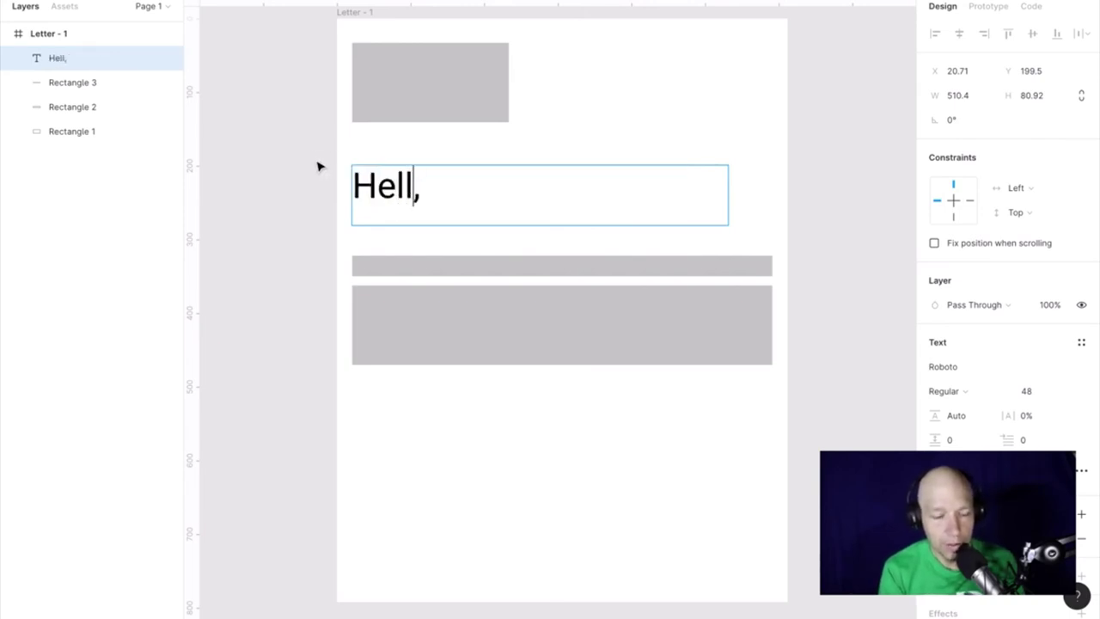
pyautogui.write('o!')
pyautogui.press('Delete')
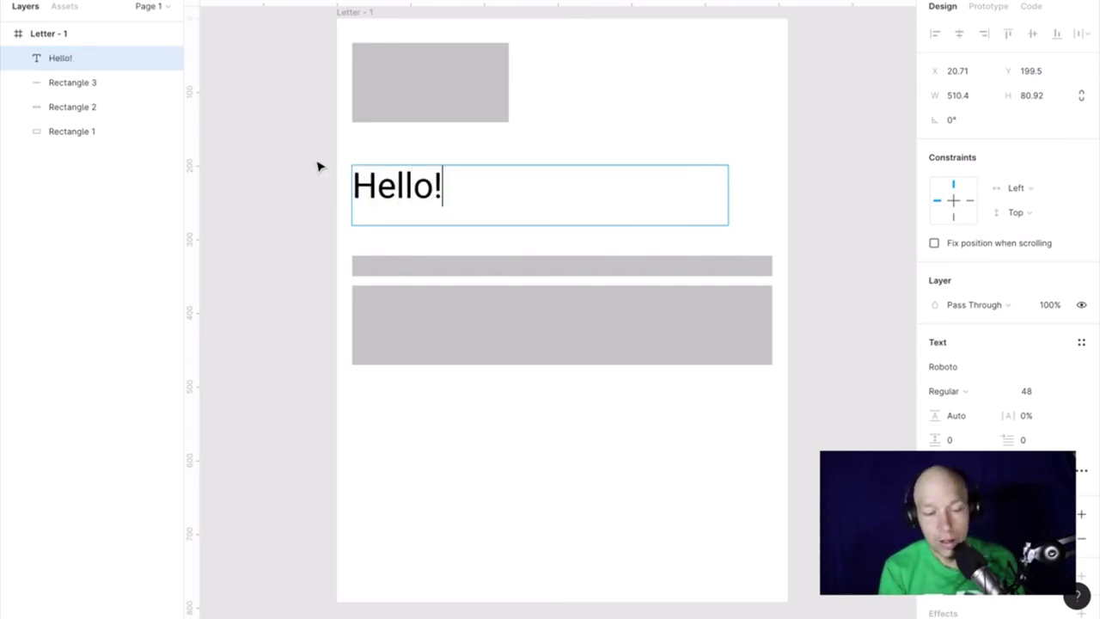
# Try a self-introduction greeting with the writer's name, then delete all the text
pyautogui.hotkey('ctrl', 'a')
pyautogui.press('Right')
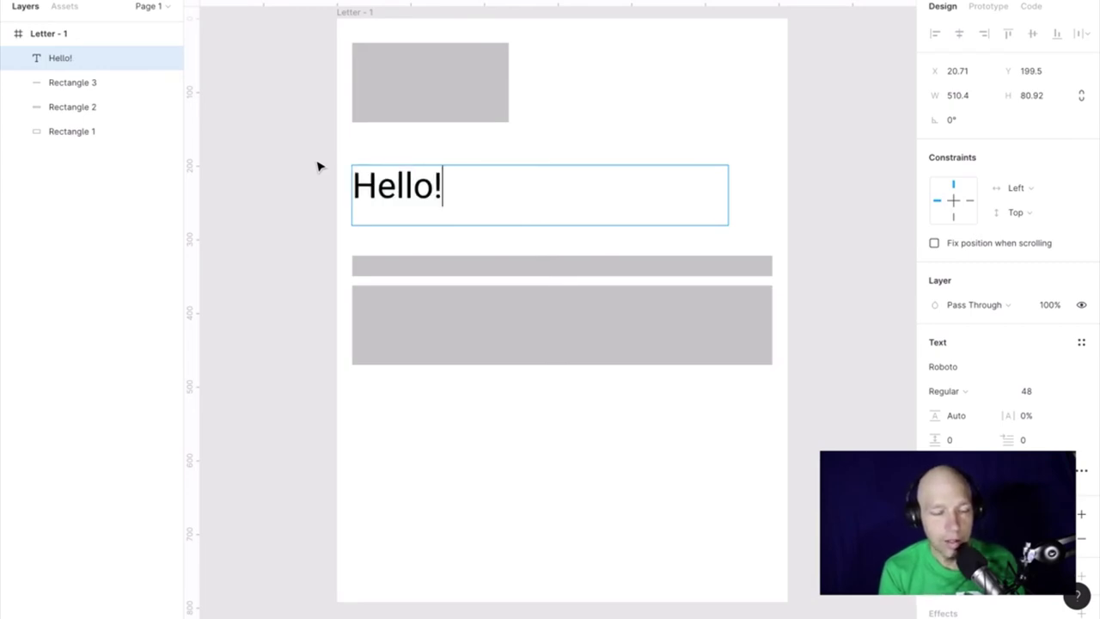
pyautogui.hotkey('ctrl', 'a')
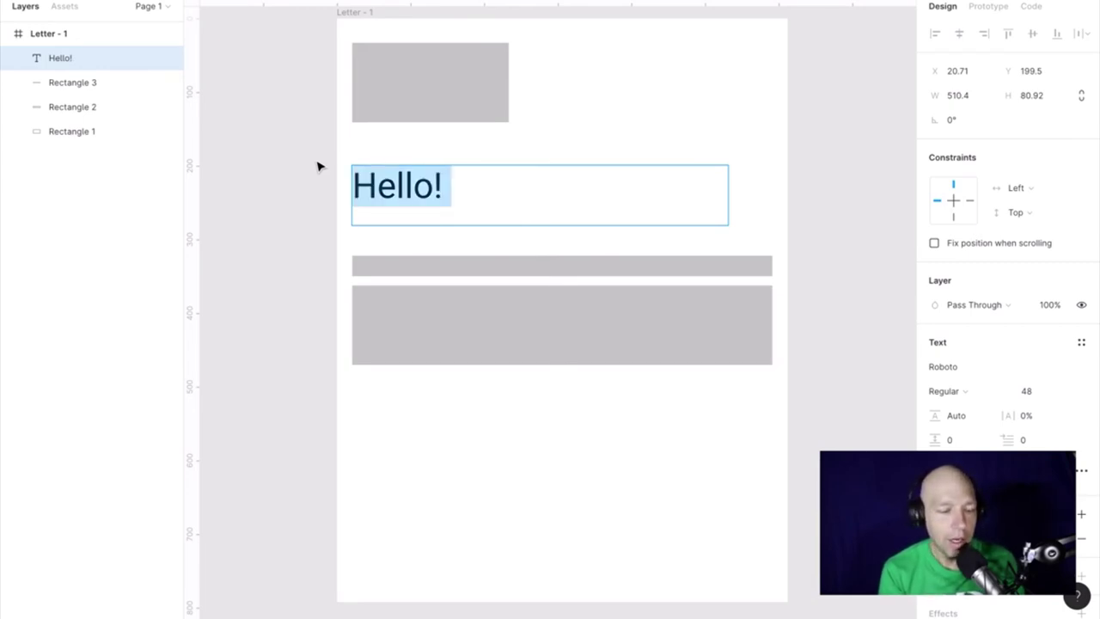
pyautogui.write('Greer')
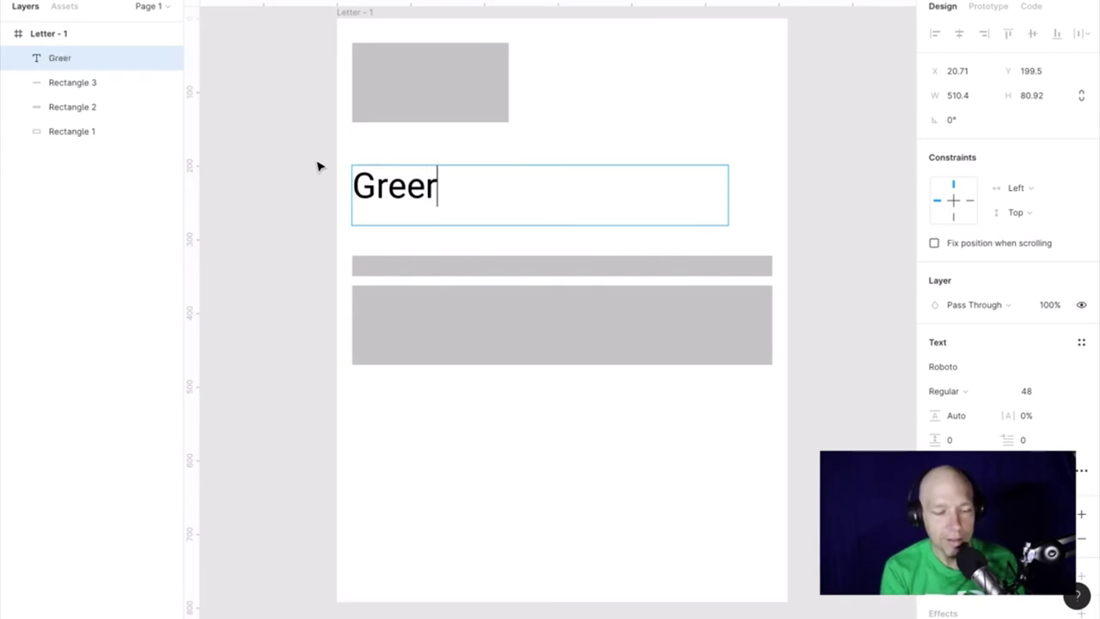
pyautogui.press('BackSpace')
pyautogui.write('tings')
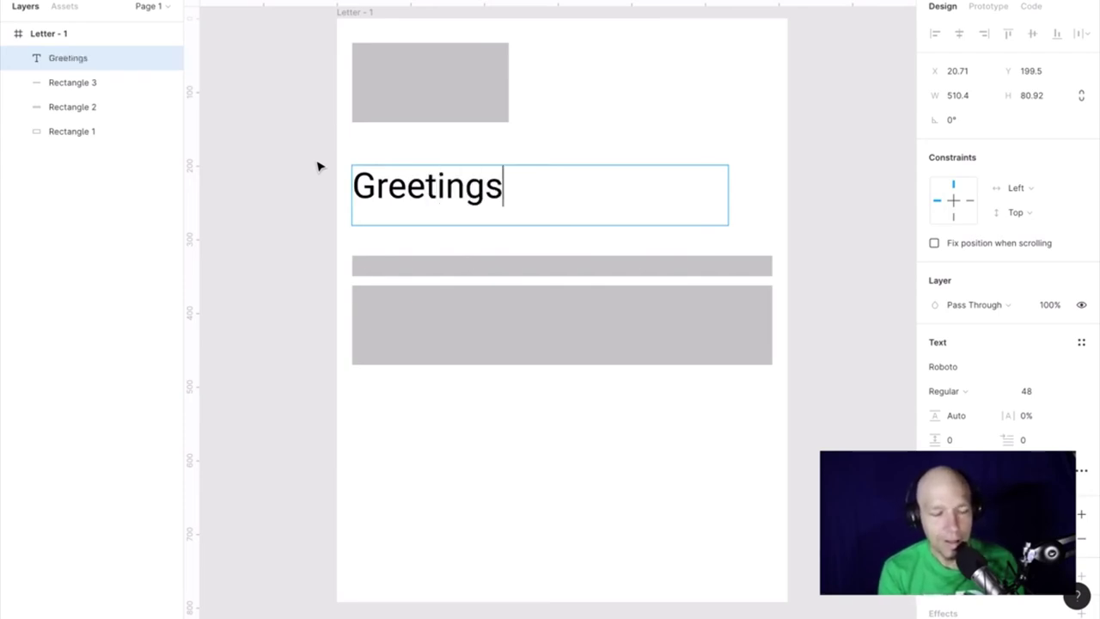
pyautogui.write("! I'")
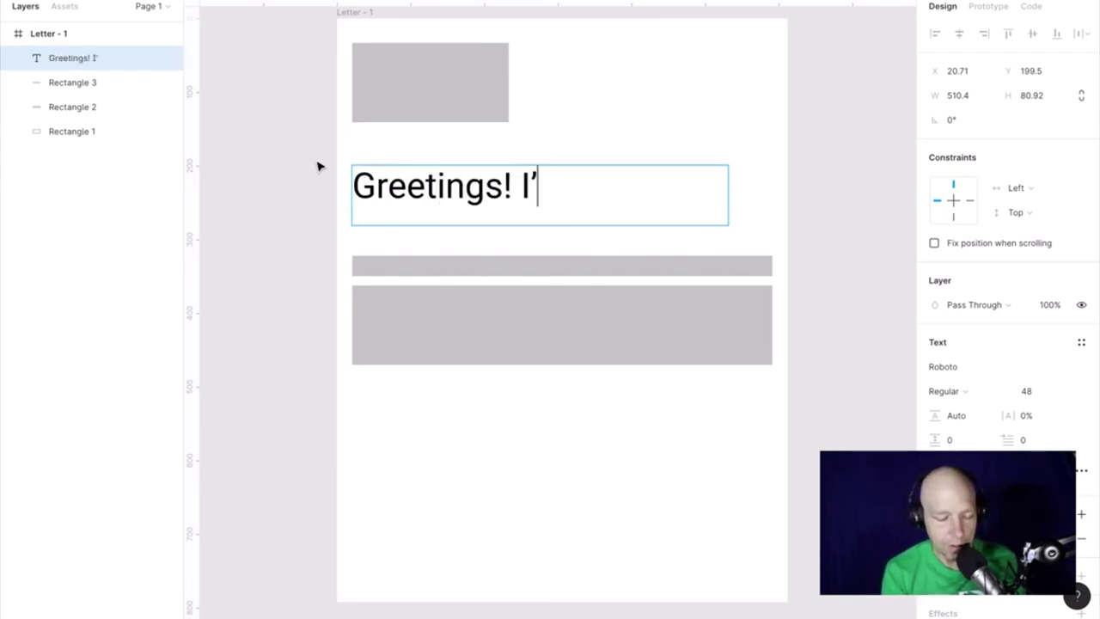
pyautogui.write('m Chris Cour')
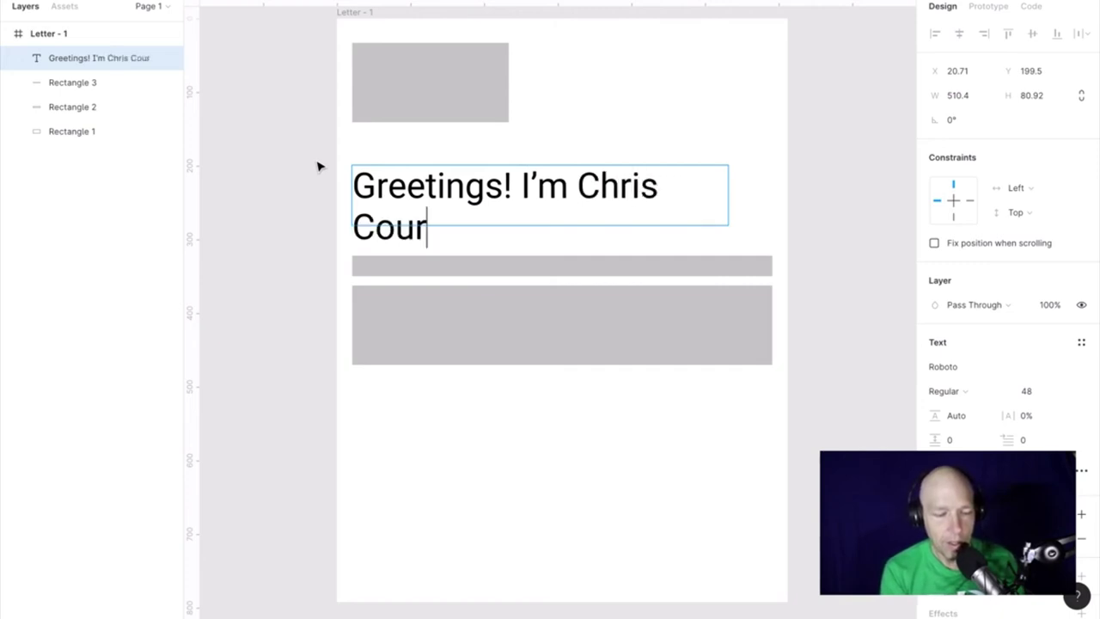
pyautogui.write('tney')
pyautogui.hotkey('ctrl', 'a')
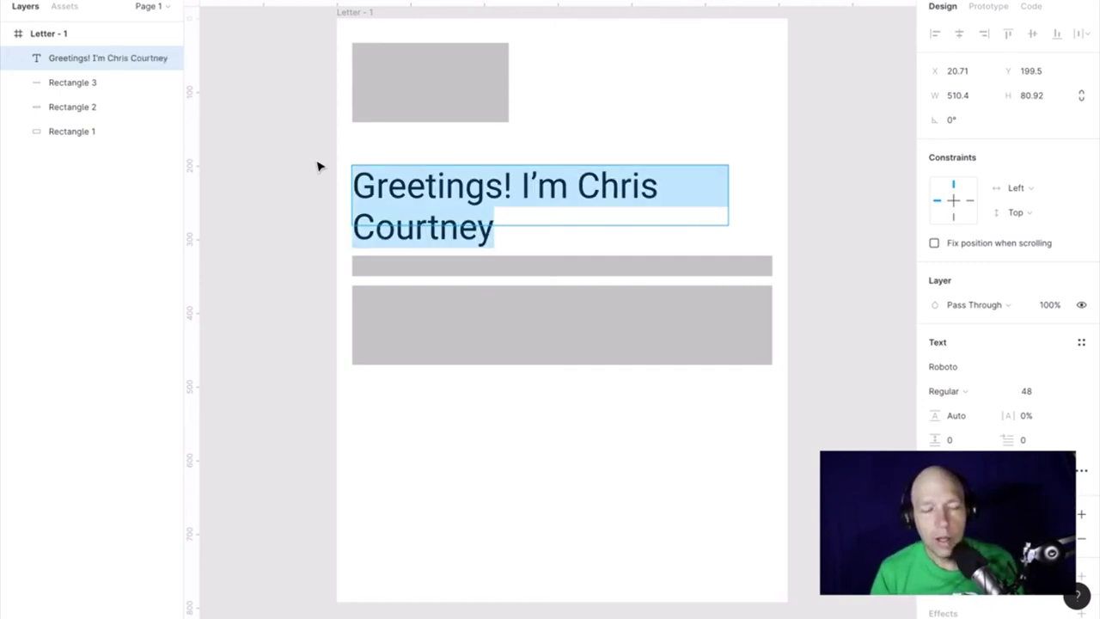
pyautogui.press('BackSpace')
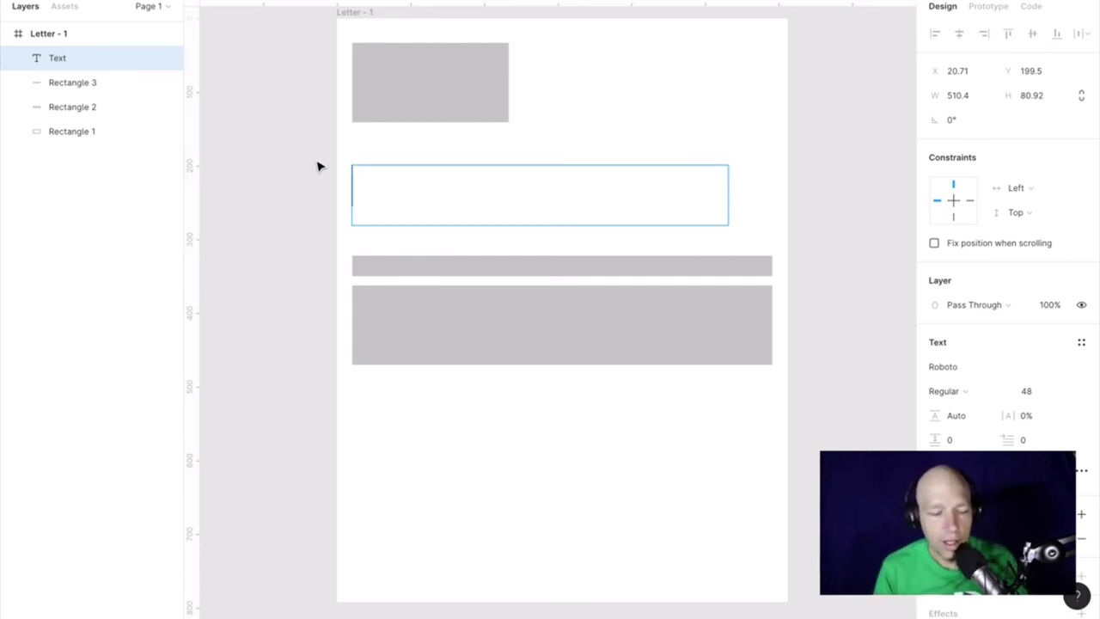
# Type 'Hi, I am interested in your job.' into the empty heading box, correcting a wrong phrase
pyautogui.write('Hi')
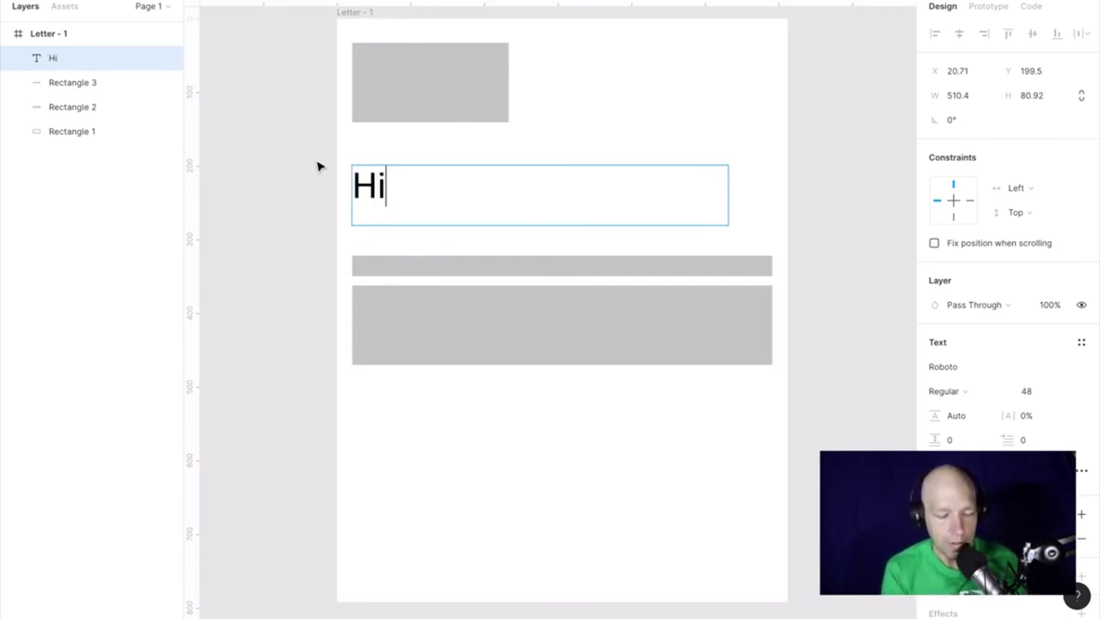
pyautogui.write(', I am')
pyautogui.write(' look')
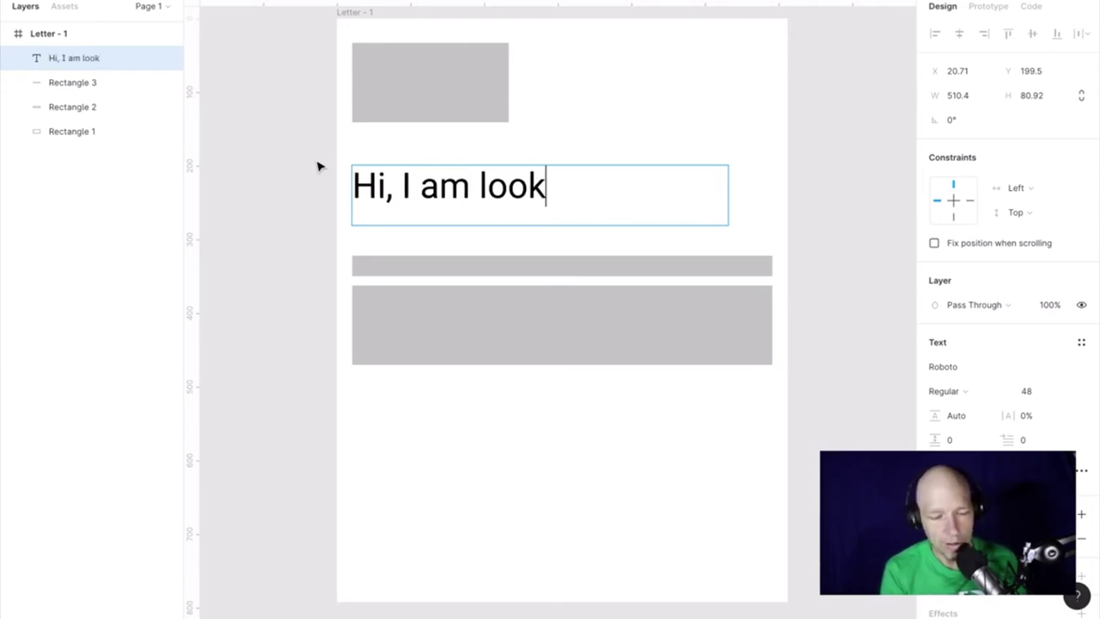
pyautogui.write('ing for')
pyautogui.press('BackSpace')
pyautogui.press('BackSpace')
pyautogui.press('BackSpace')
pyautogui.press('BackSpace')
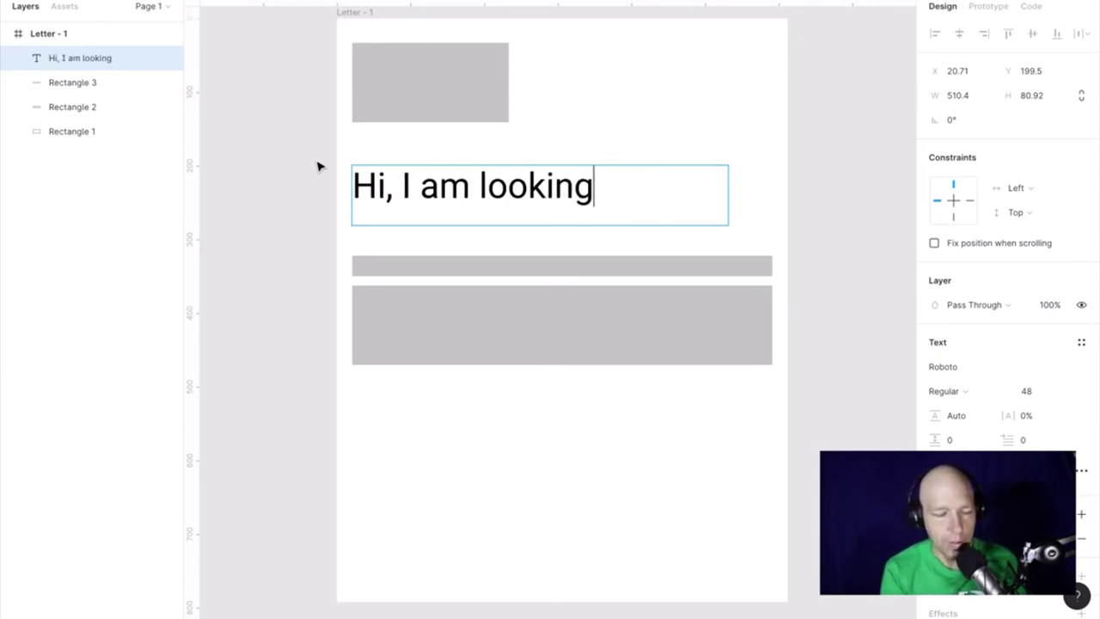
pyautogui.press('BackSpace')
pyautogui.press('BackSpace')
pyautogui.press('BackSpace')
pyautogui.press('BackSpace')
pyautogui.press('BackSpace')
pyautogui.press('BackSpace')
pyautogui.press('BackSpace')
pyautogui.write('in')
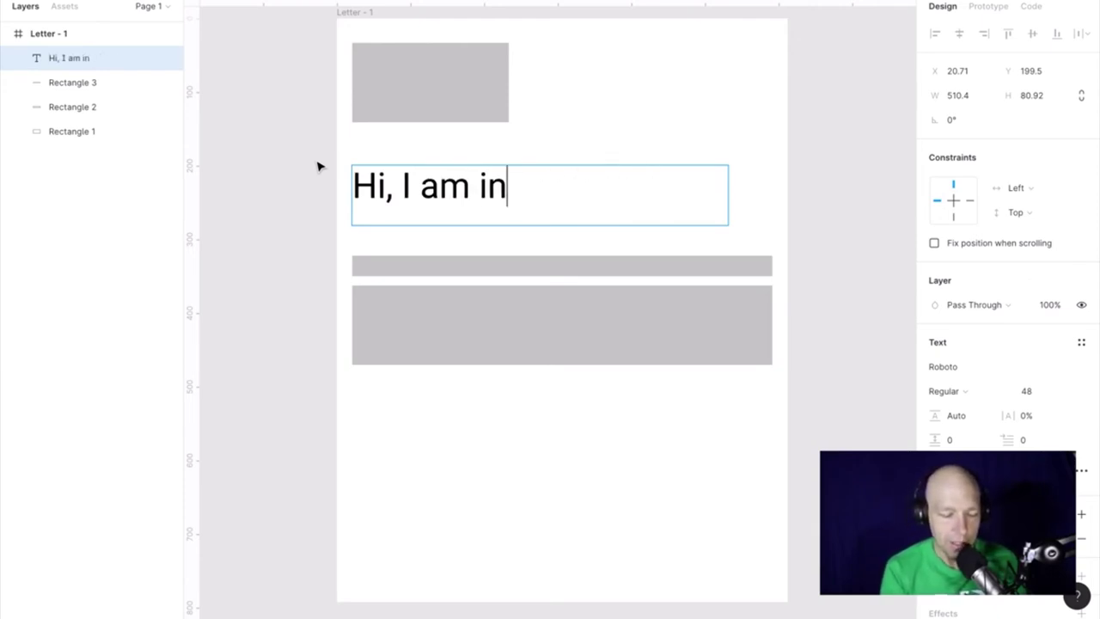
pyautogui.write('terested in')
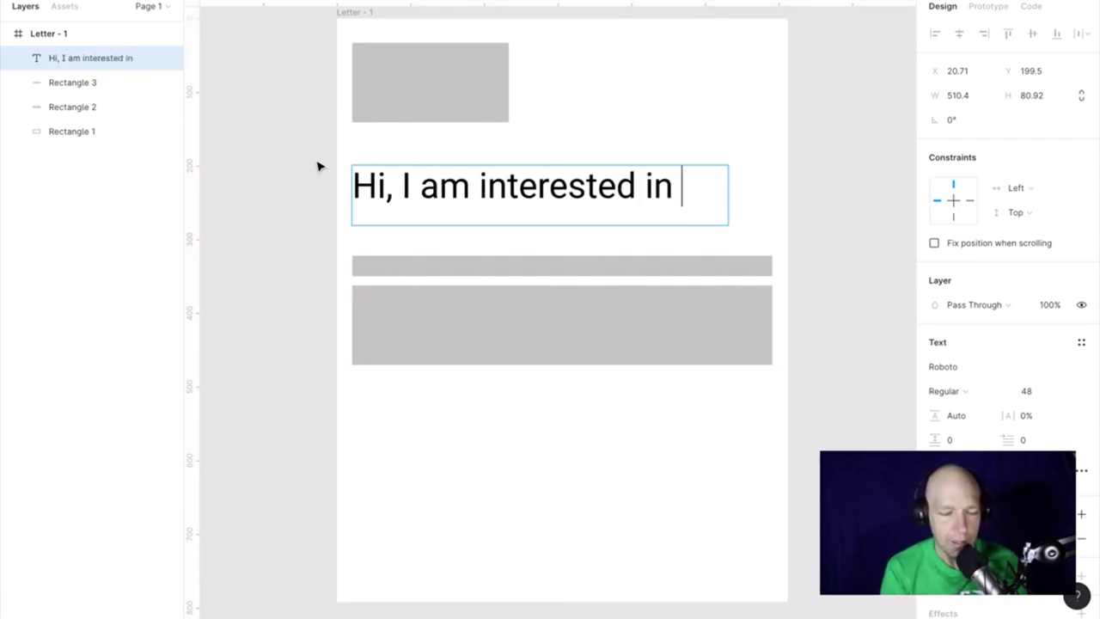
pyautogui.write(' your job.')
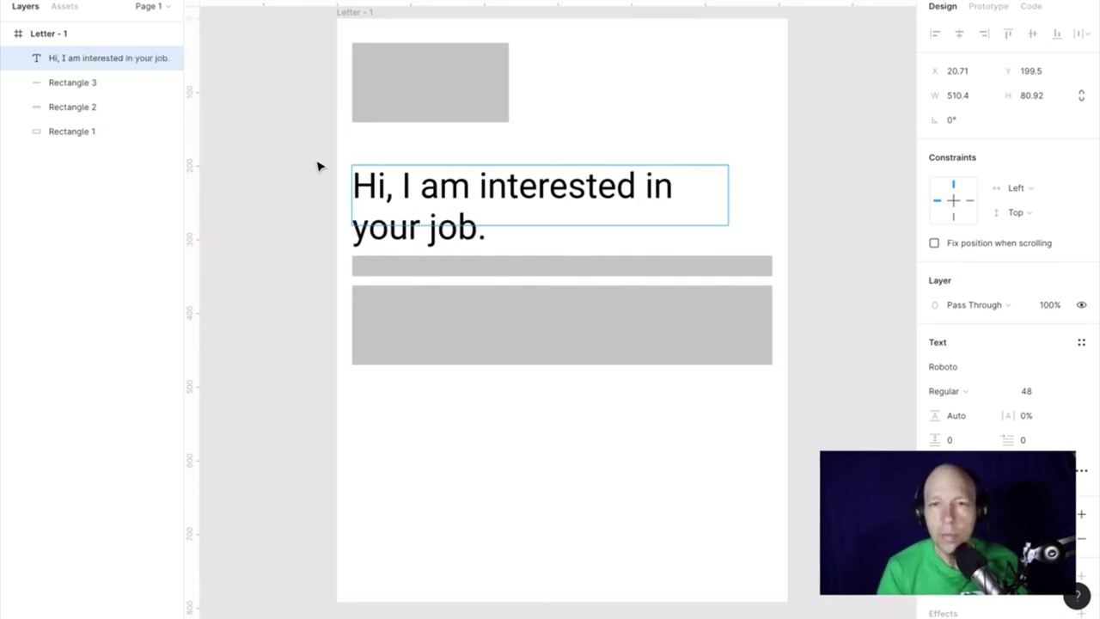
pyautogui.press('Escape')
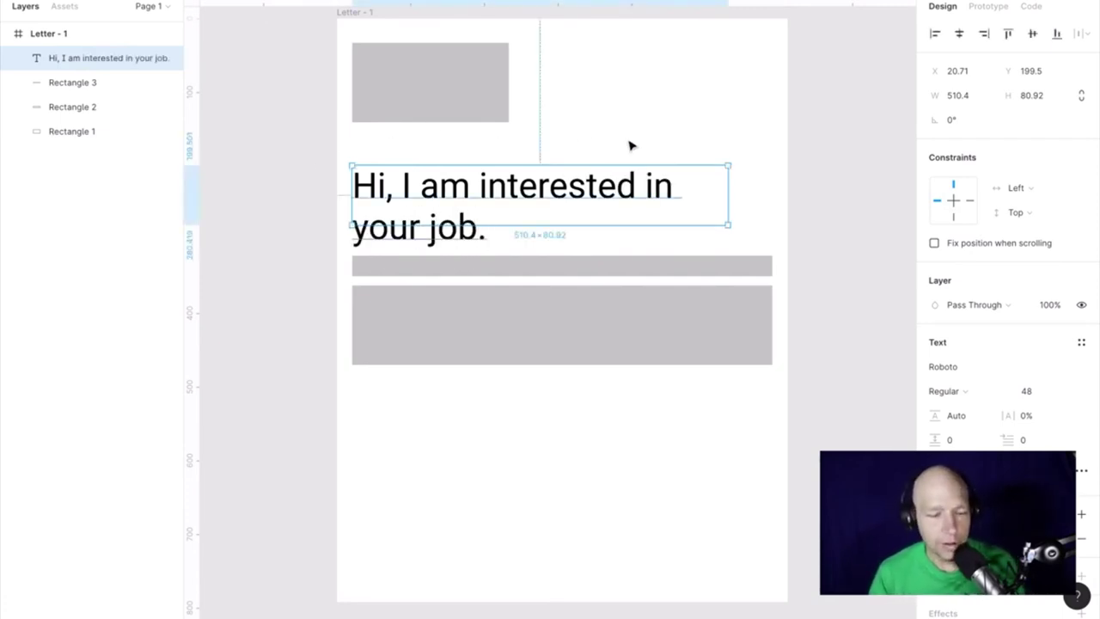
pyautogui.doubleClick(563, 186)
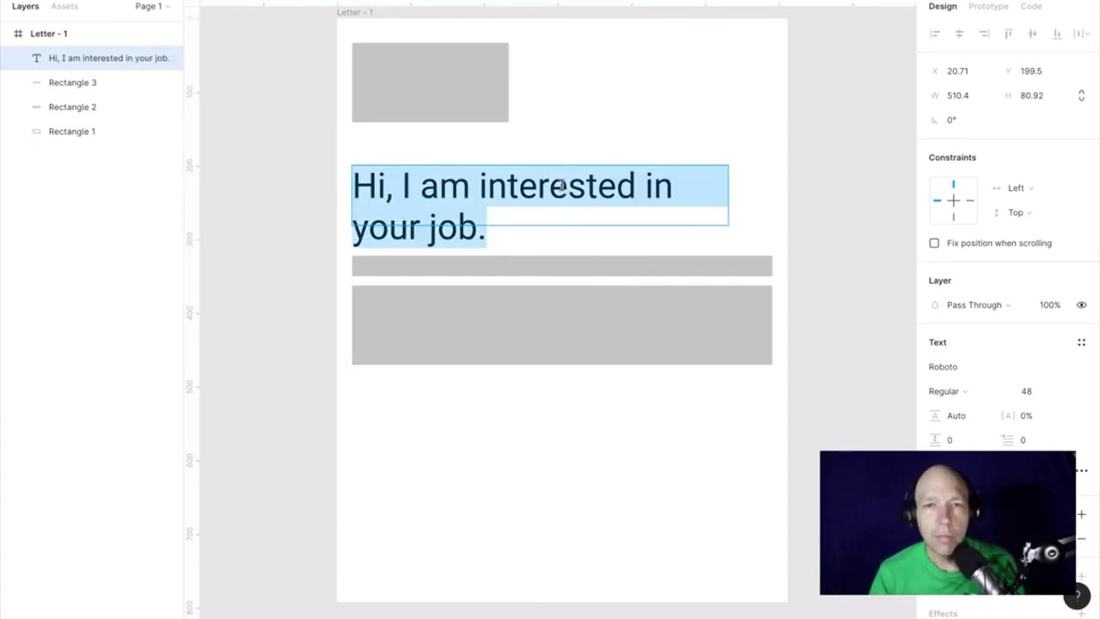
pyautogui.press('Escape')
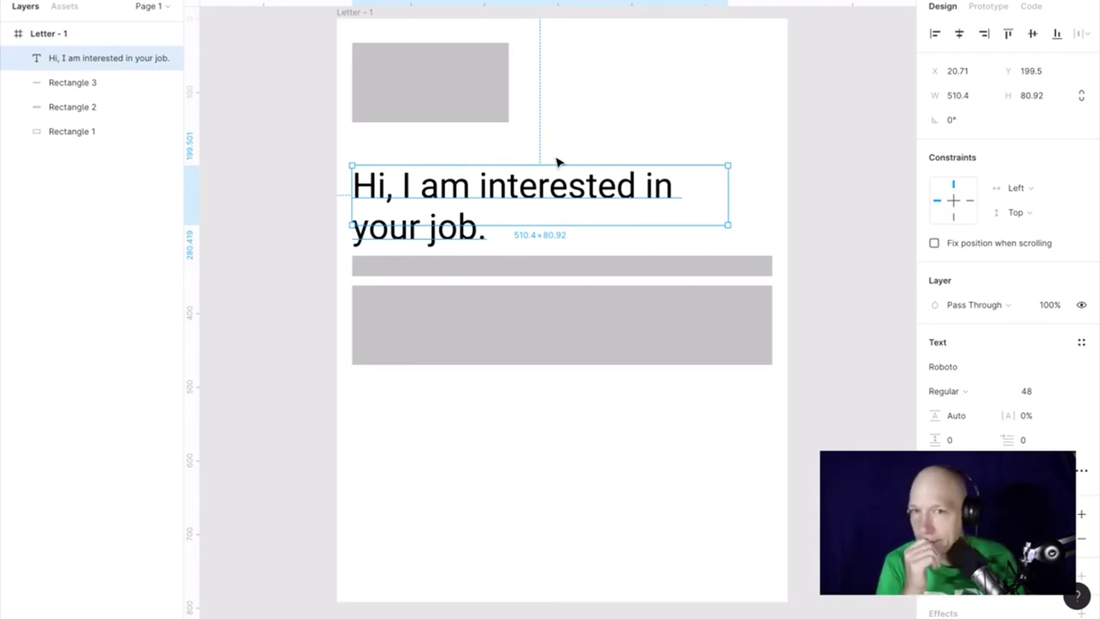
pyautogui.hotkey('ctrl', 'a')
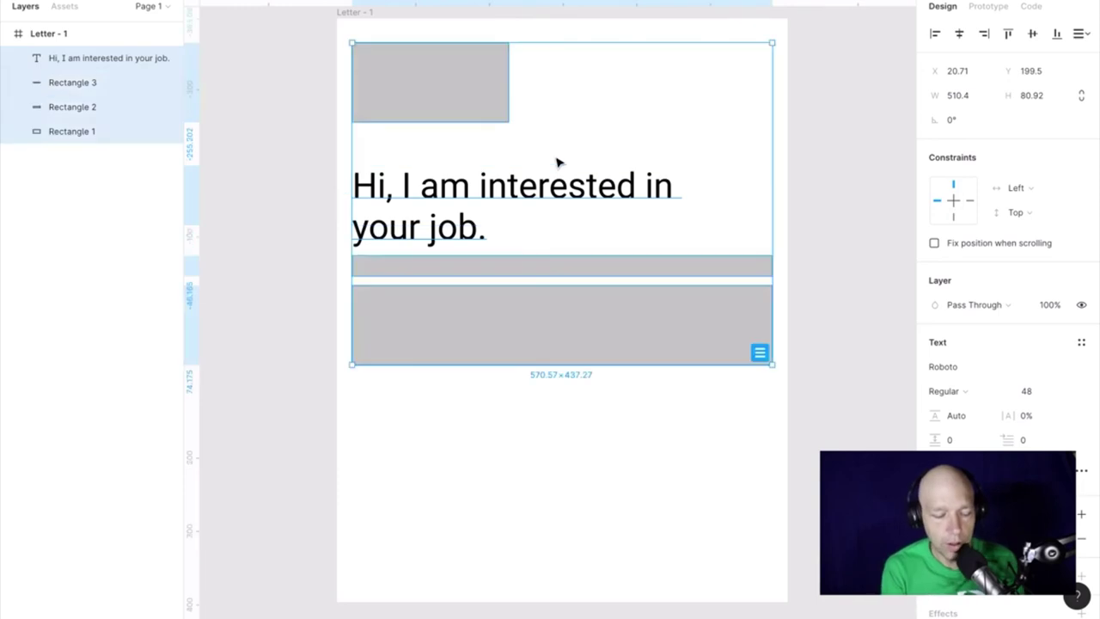
# Replace the text with 'Chipper greeting...' and 'Introduce yourself' lines, making the box taller
pyautogui.click(558, 154)
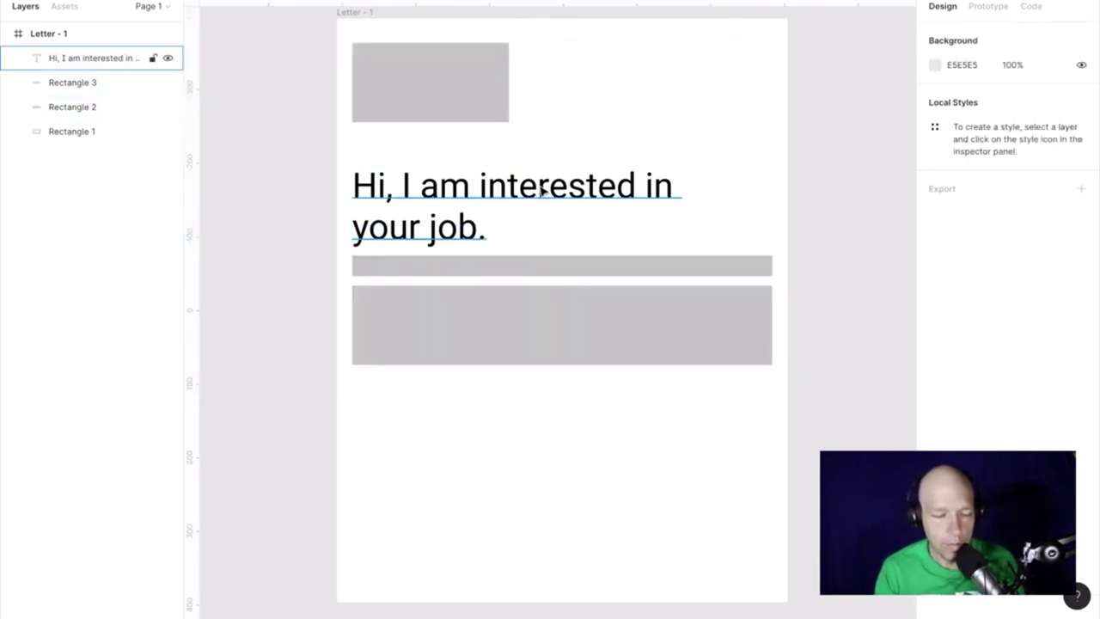
pyautogui.doubleClick(540, 186)
pyautogui.write('C')
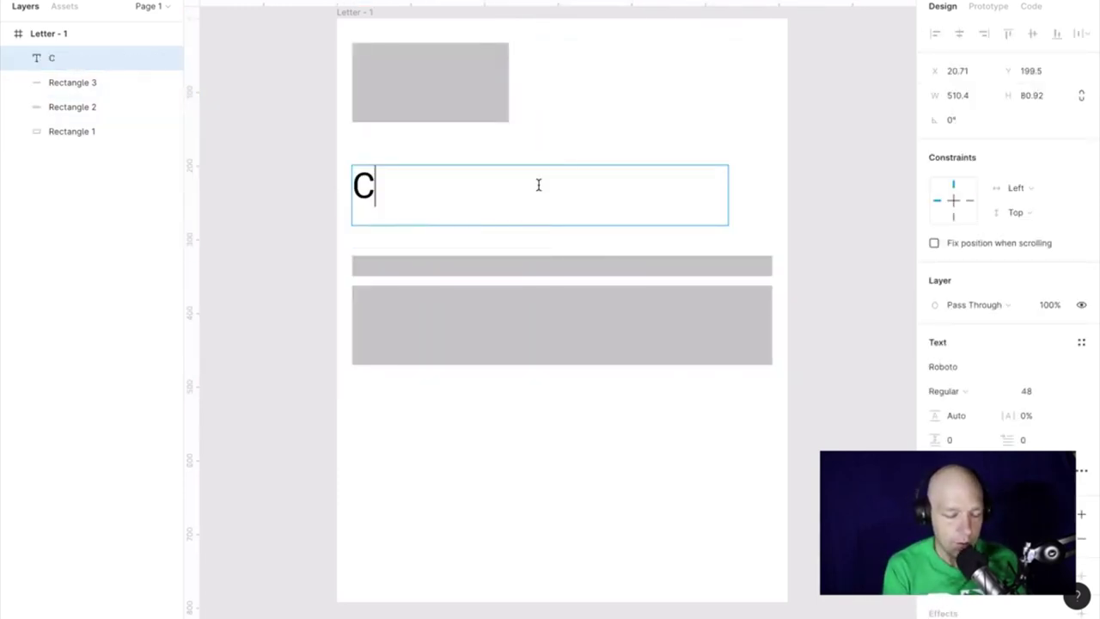
pyautogui.write('hipper gr')
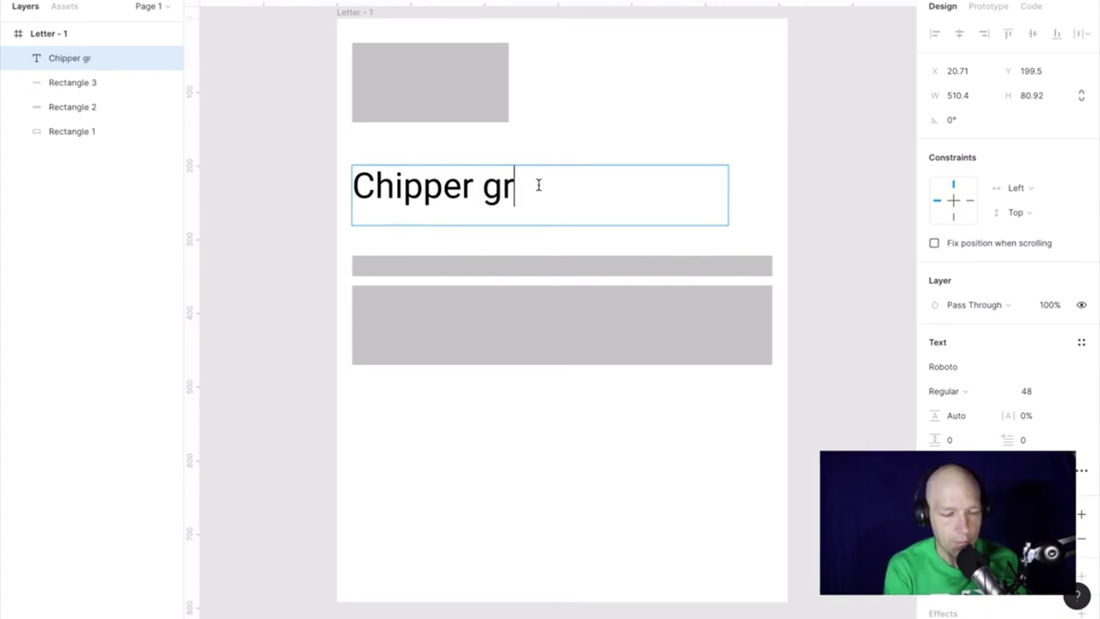
pyautogui.write('eeting')
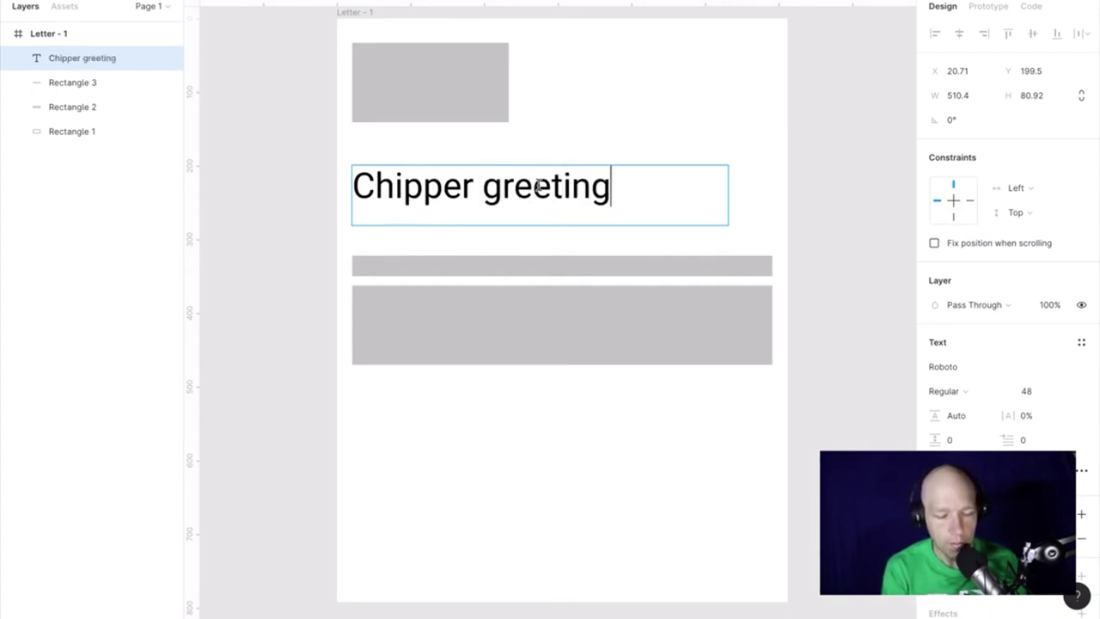
pyautogui.write('...')
pyautogui.press('Return')
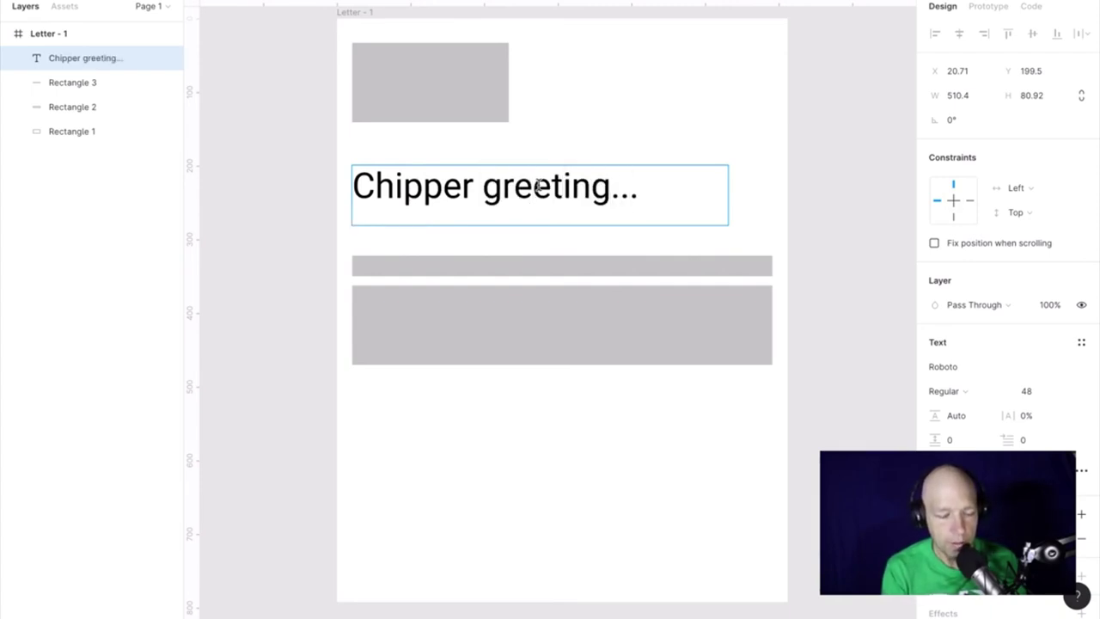
pyautogui.write('Introduc')
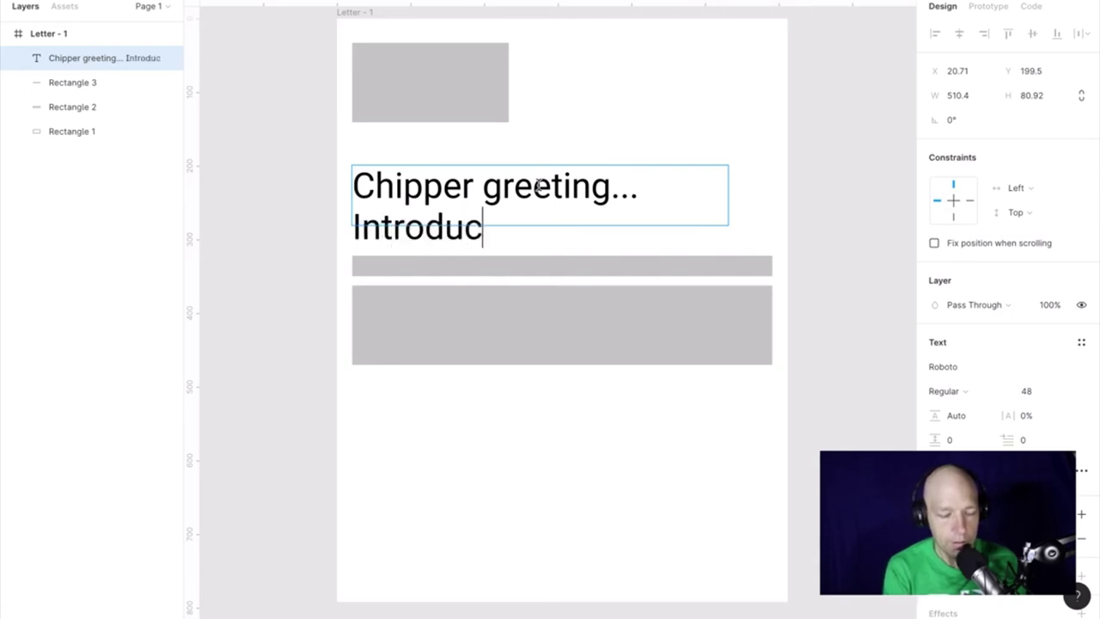
pyautogui.write('e yourself')
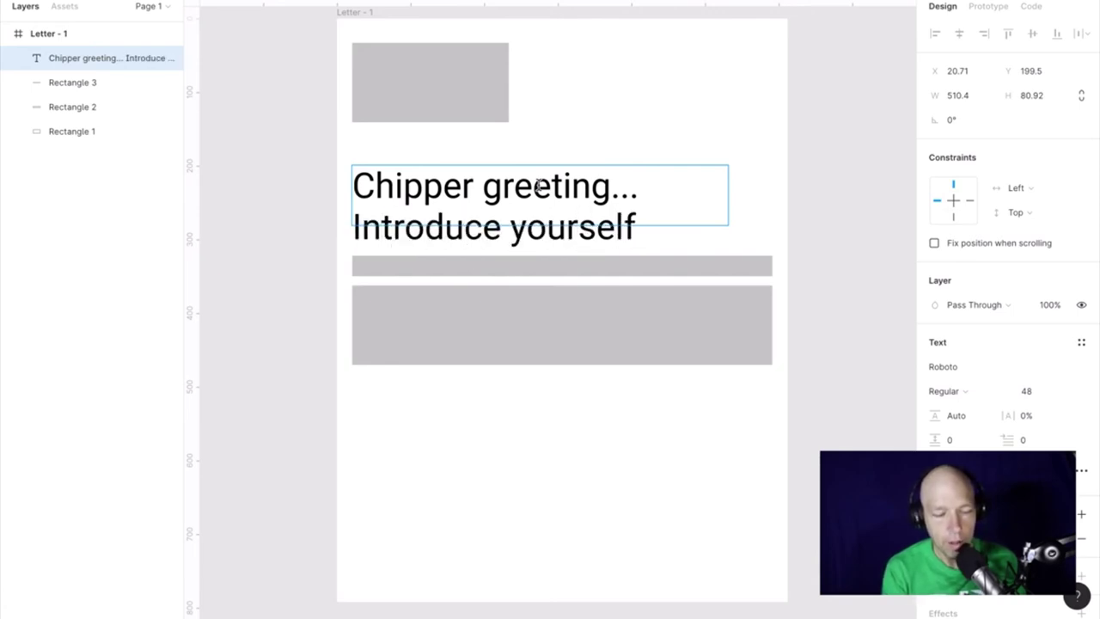
pyautogui.press('Return')
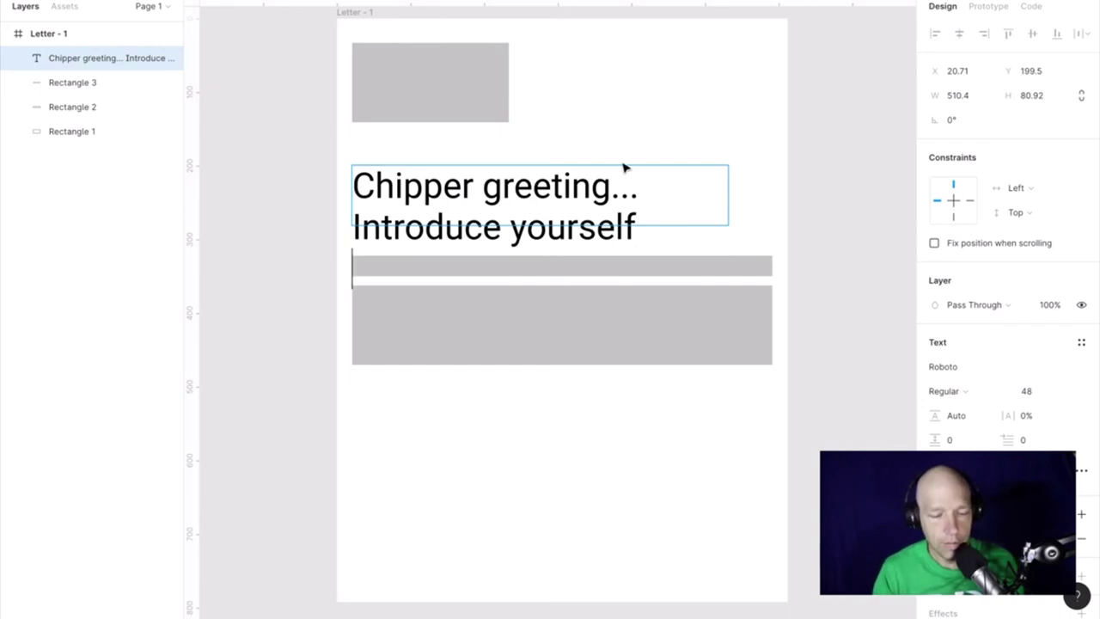
pyautogui.press('Escape')
pyautogui.moveTo(704, 222); pyautogui.dragTo(702, 297)
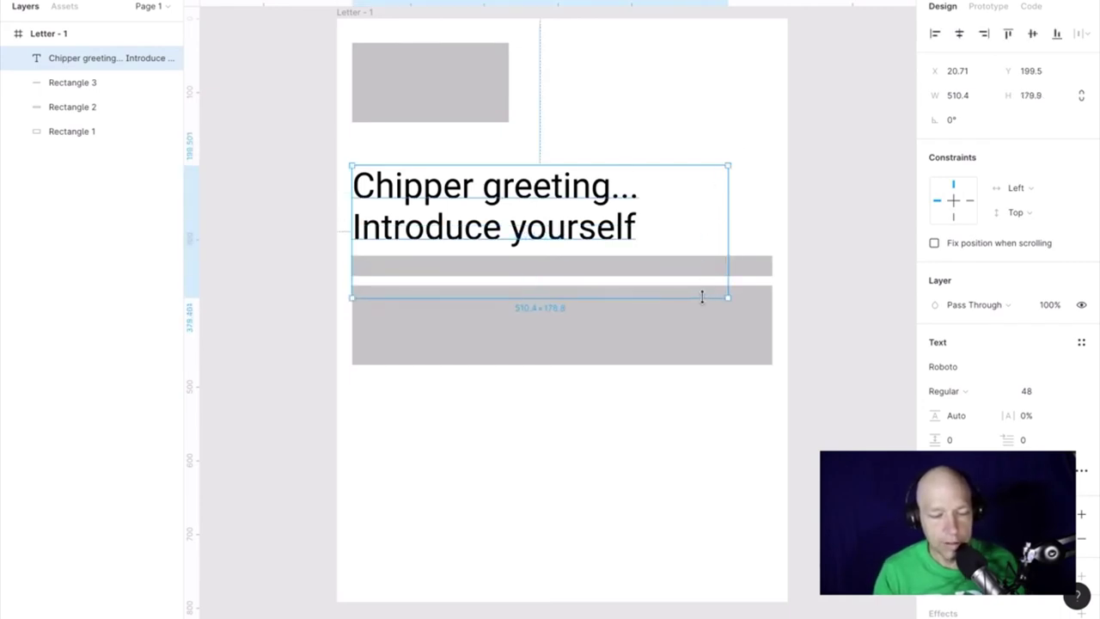
# Add a third line, 'Why you are interested in the company.', and enlarge the box
pyautogui.press('Return')
pyautogui.click(640, 223)
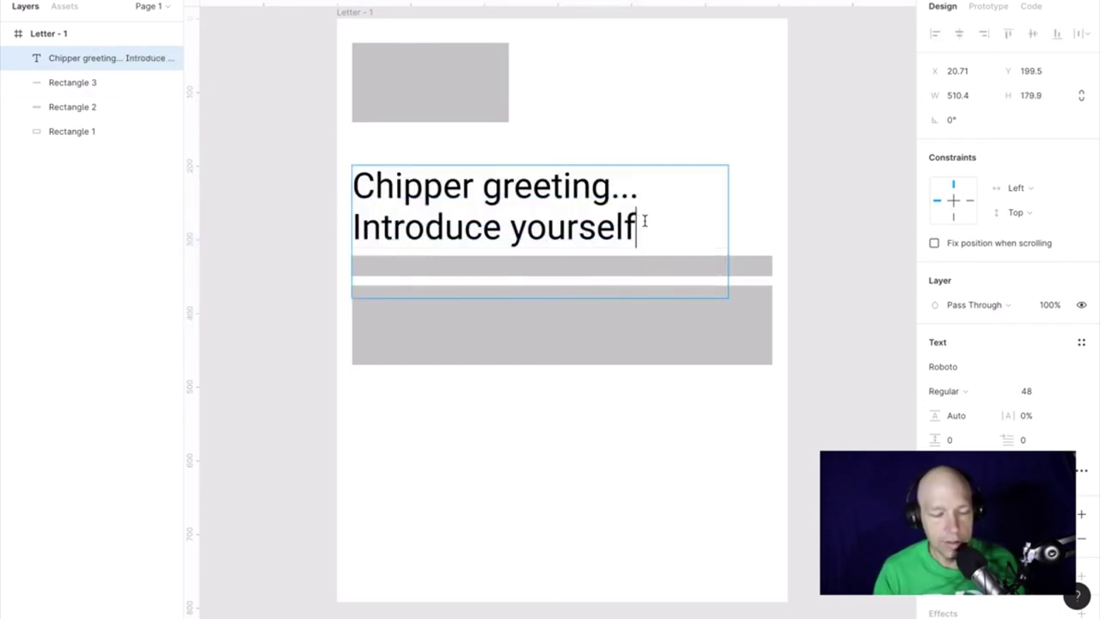
pyautogui.press('Down')
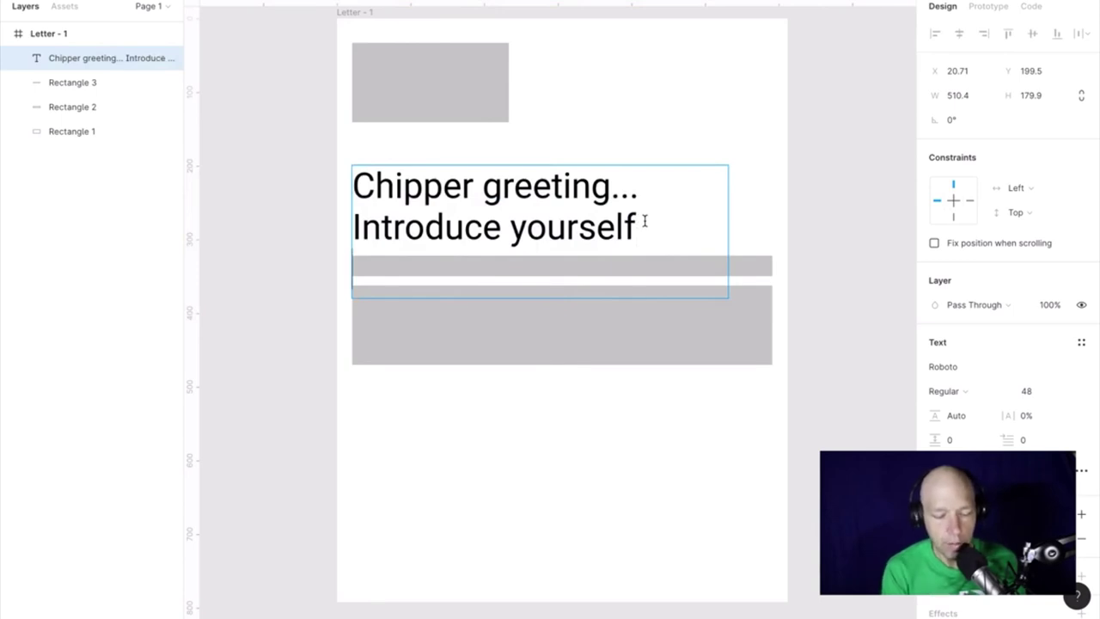
pyautogui.write('Why yo')
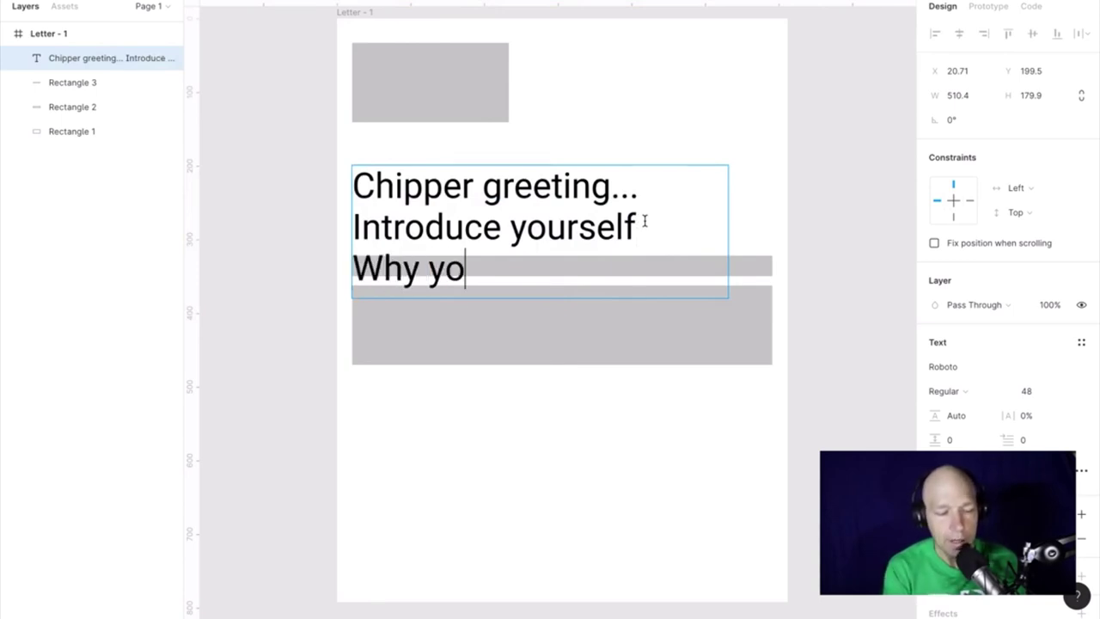
pyautogui.write('u are intere')
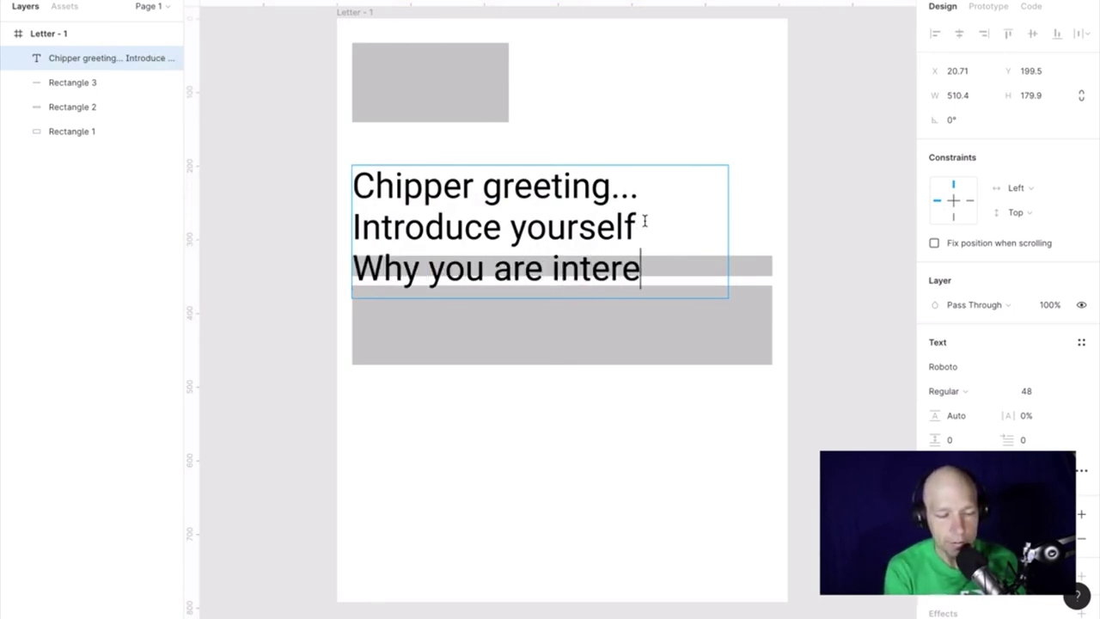
pyautogui.write('sted in ')
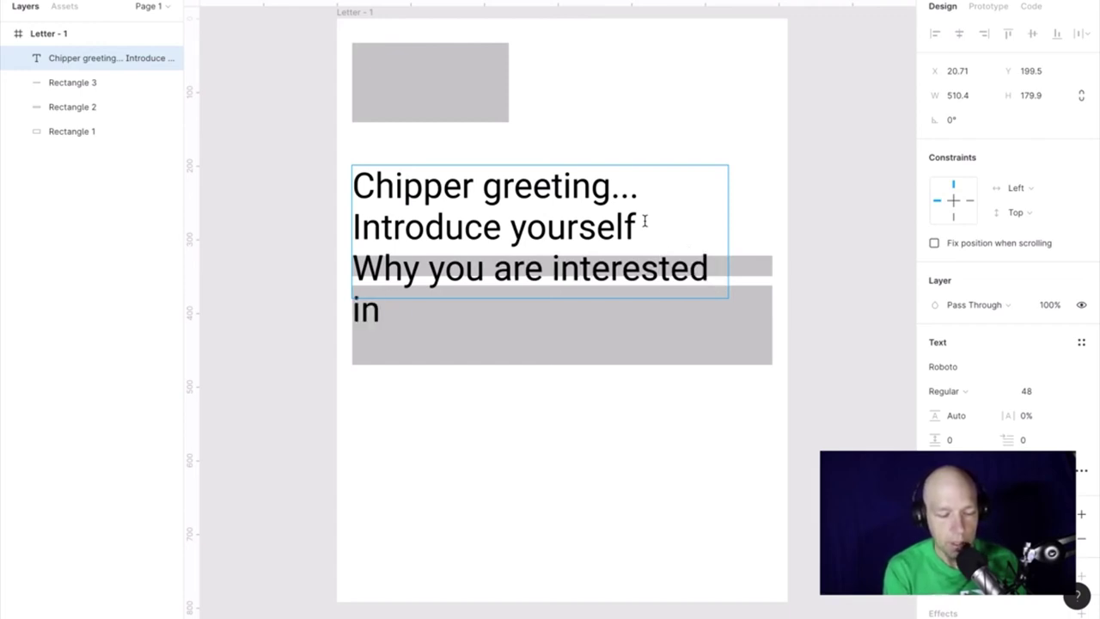
pyautogui.write('the company')
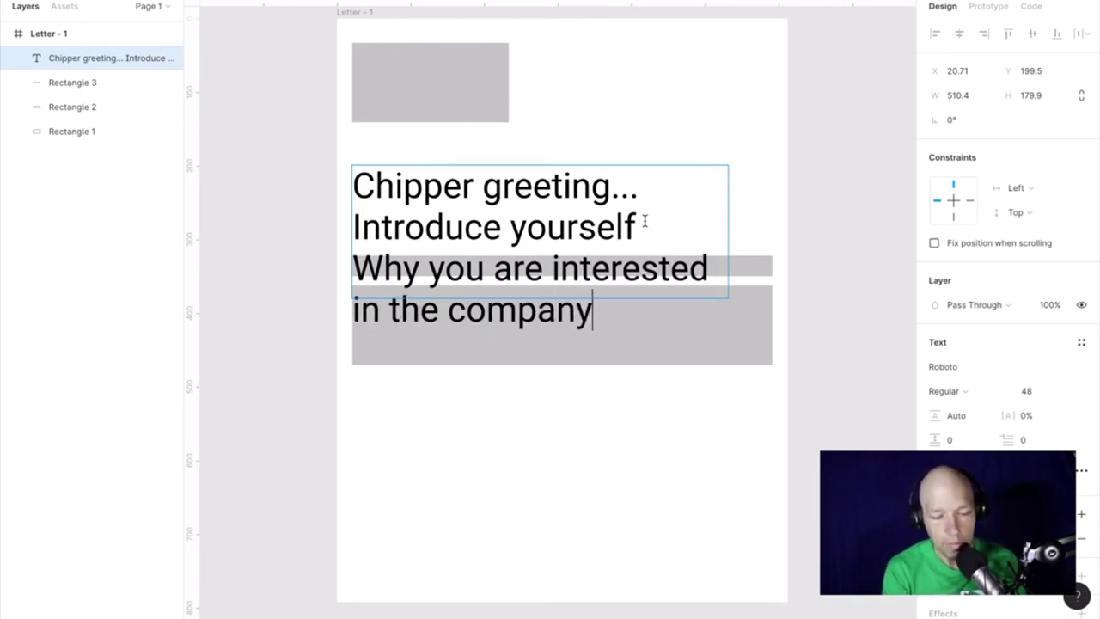
pyautogui.write('.')
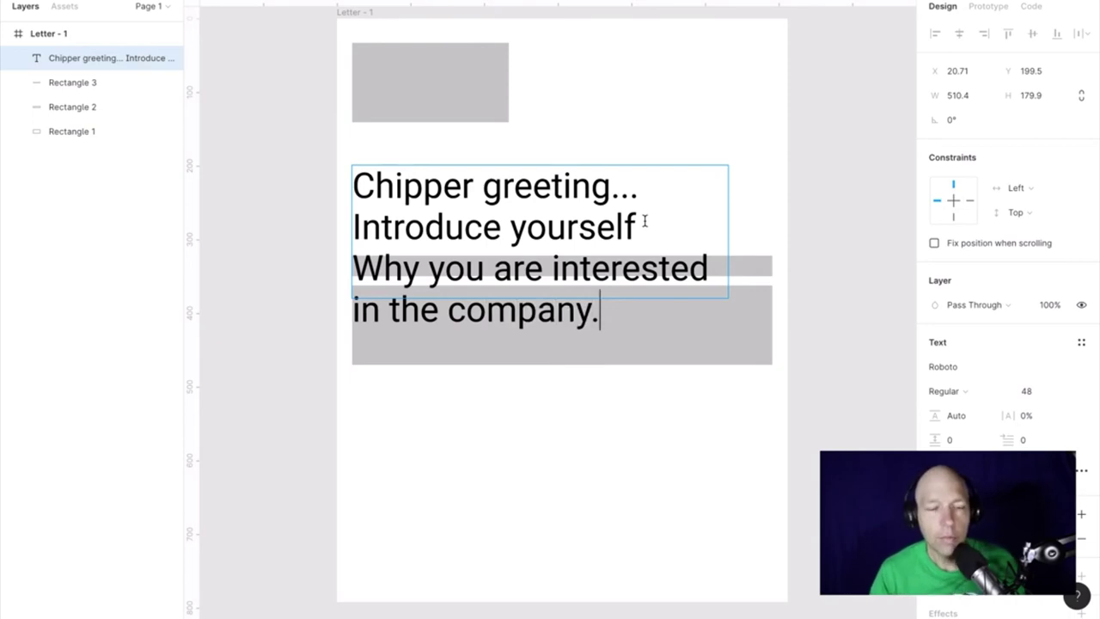
pyautogui.press('Escape')
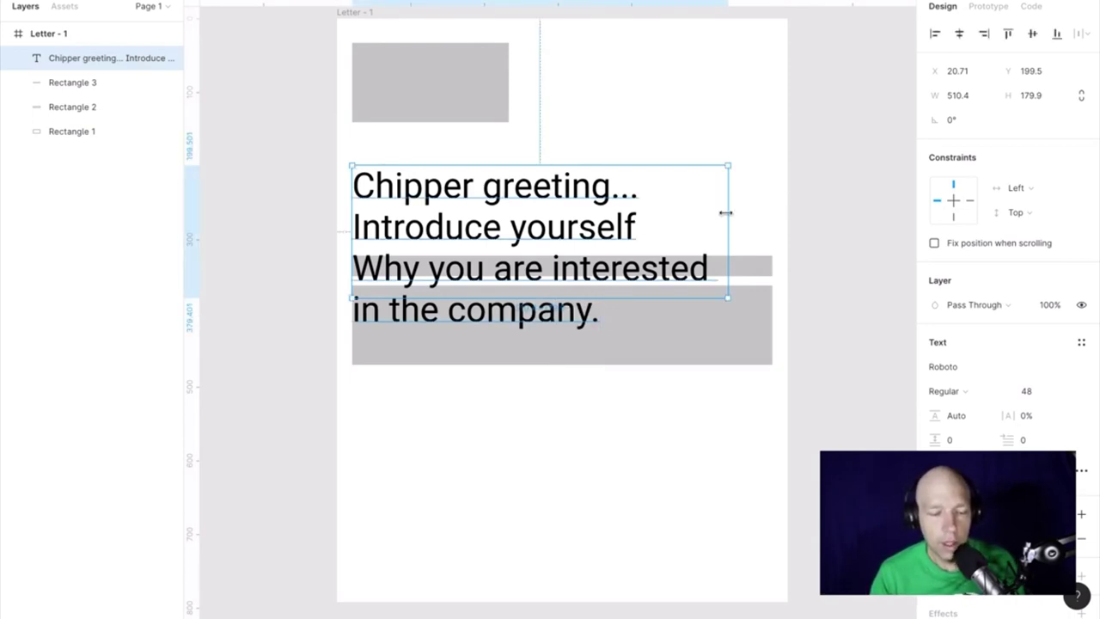
pyautogui.moveTo(711, 296); pyautogui.dragTo(711, 347)
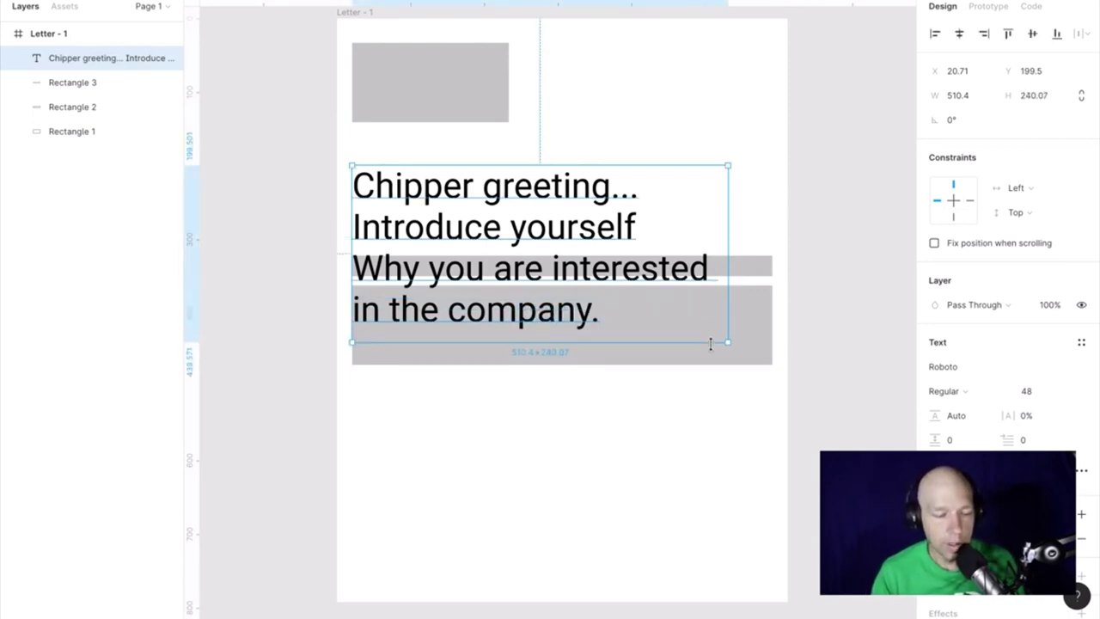
# Move the intro text below the grey bars and shift both bars up the page
pyautogui.moveTo(555, 191); pyautogui.dragTo(559, 402)
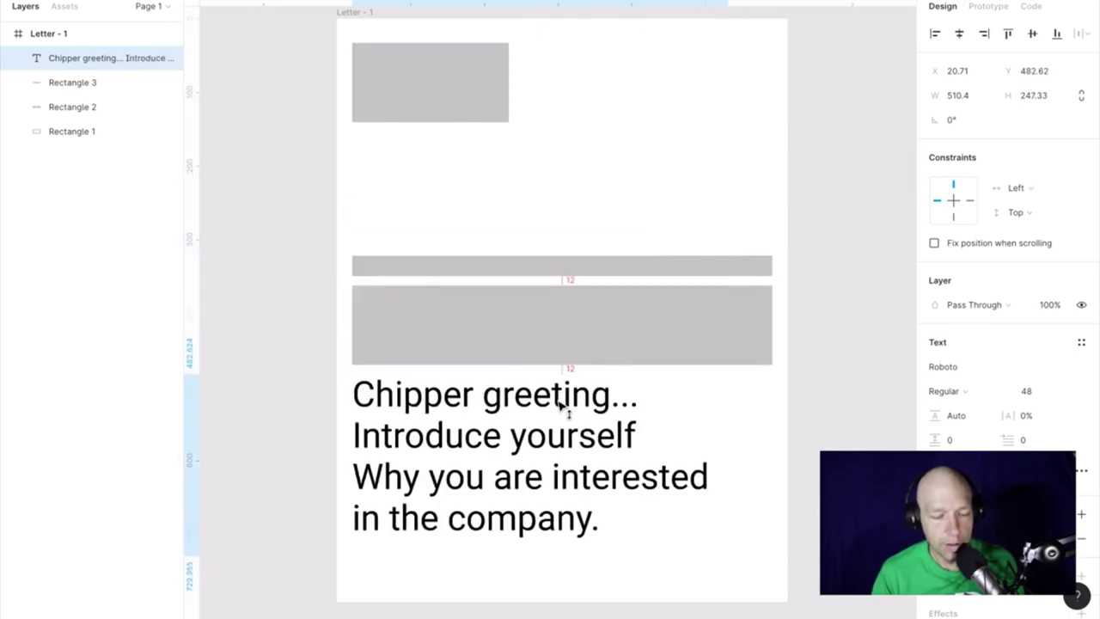
pyautogui.click(567, 324)
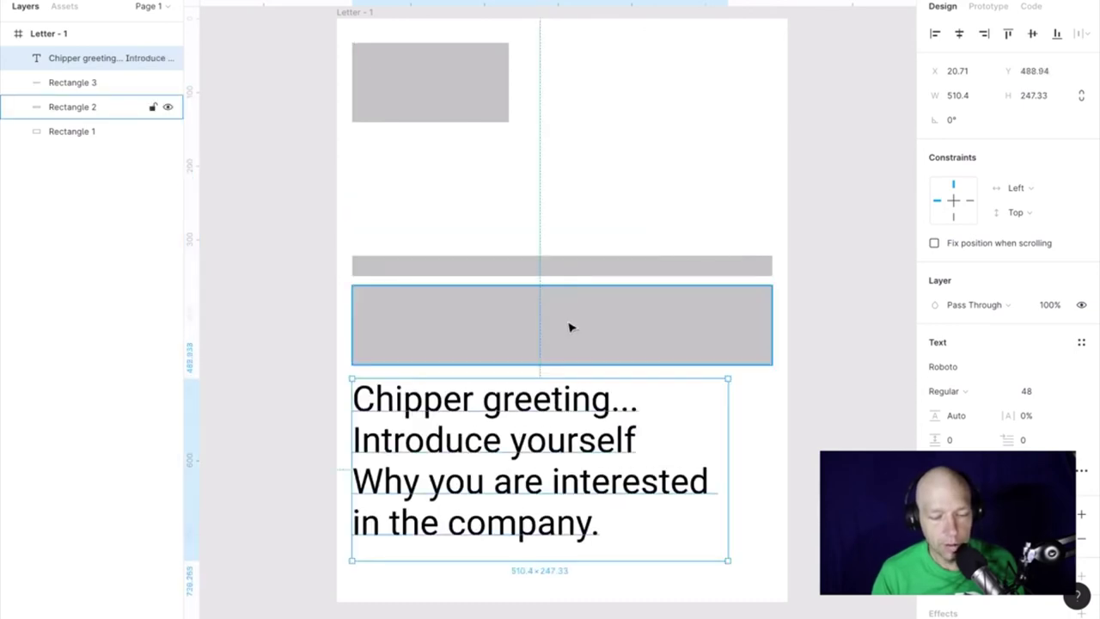
pyautogui.keyDown('shift'); pyautogui.click(585, 270); pyautogui.keyUp('shift')
pyautogui.moveTo(611, 322); pyautogui.dragTo(610, 224)
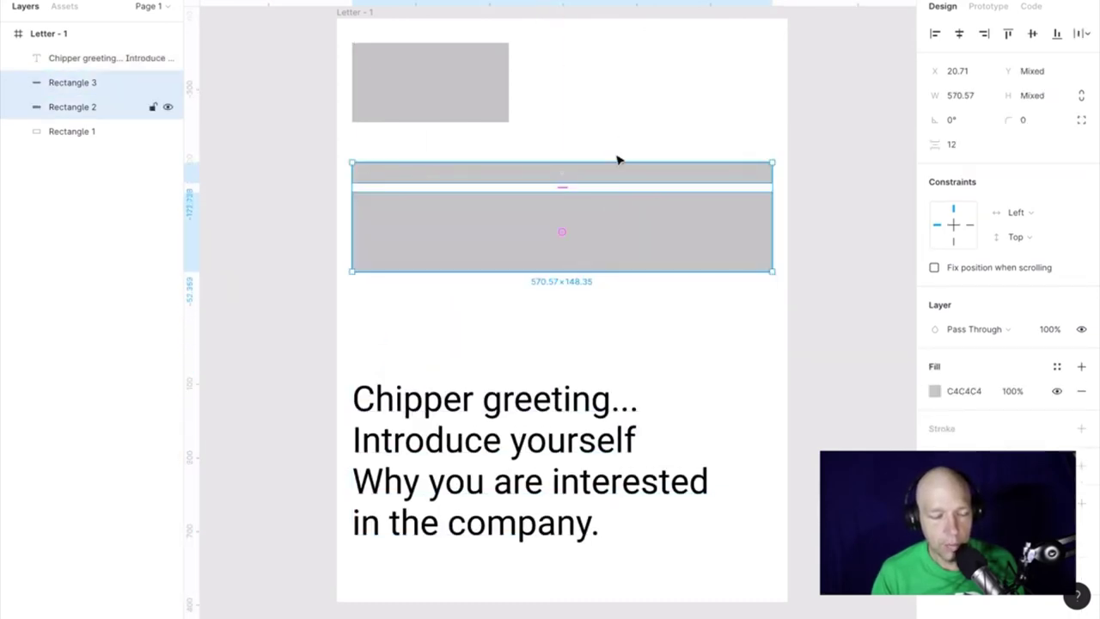
pyautogui.click(617, 137)
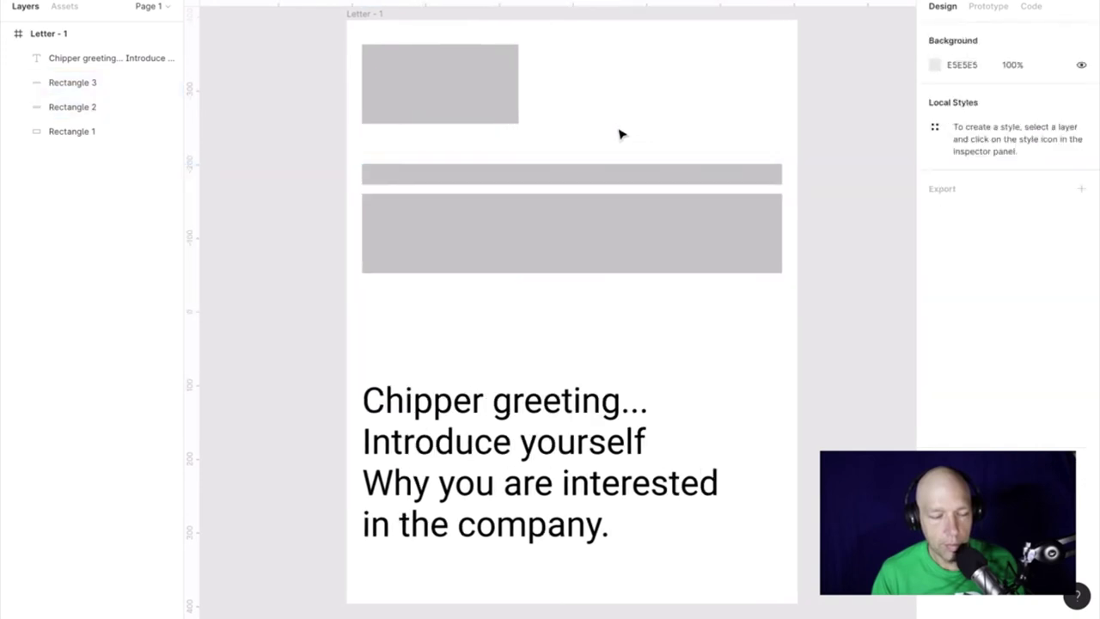
pyautogui.click(564, 442)
pyautogui.moveTo(563, 448); pyautogui.dragTo(570, 376)
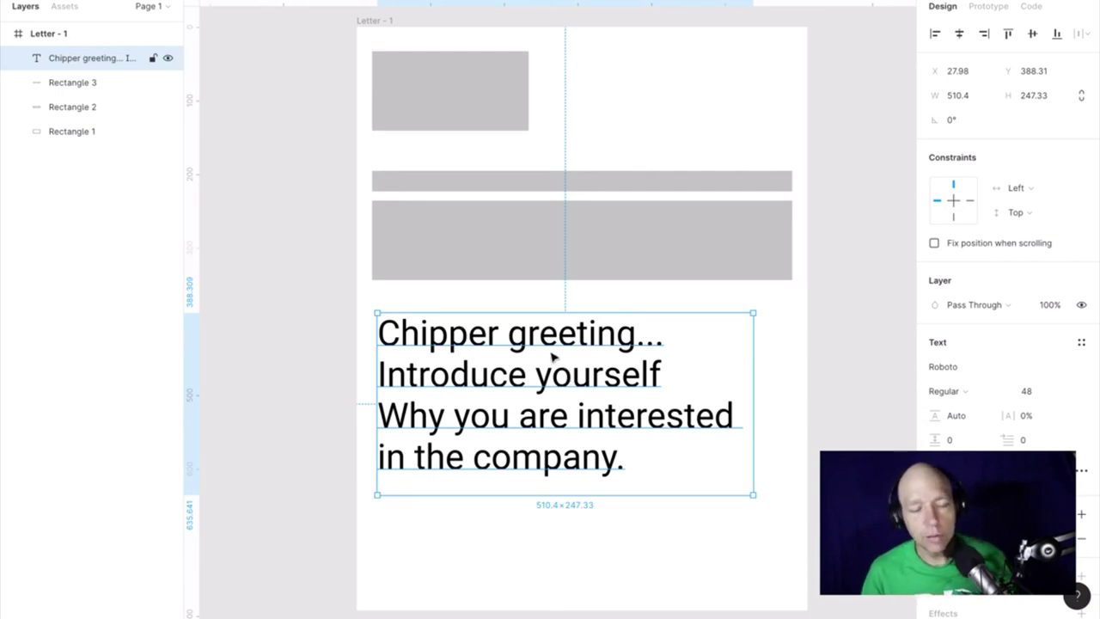
# Replace the intro paragraph with the text 'build a connection'
pyautogui.click(594, 276)
pyautogui.doubleClick(593, 374)
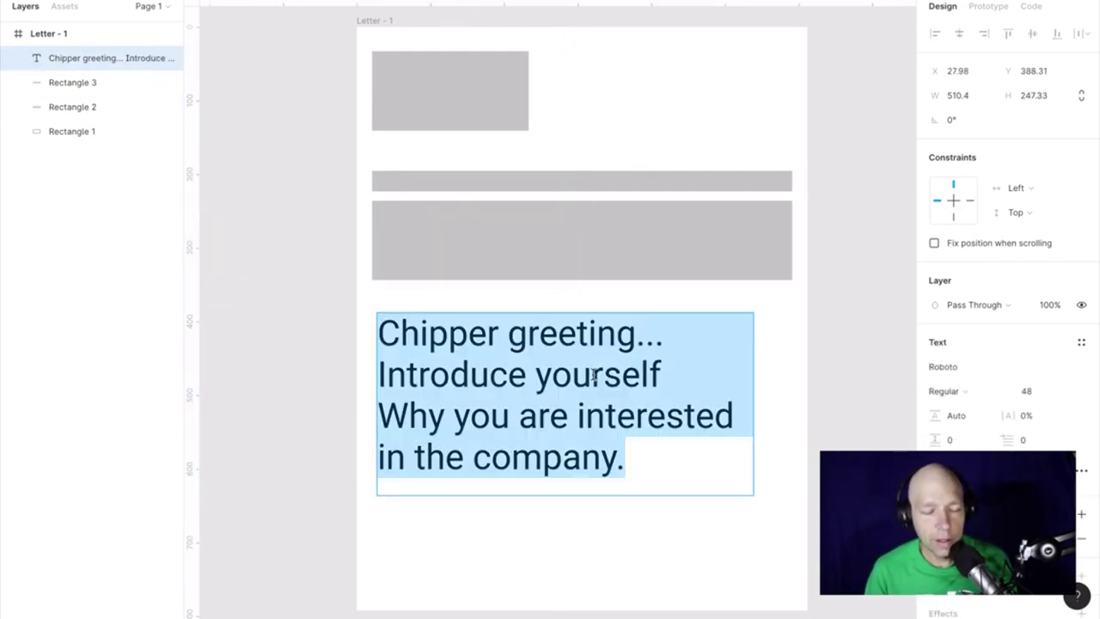
pyautogui.write('buu')
pyautogui.press('BackSpace')
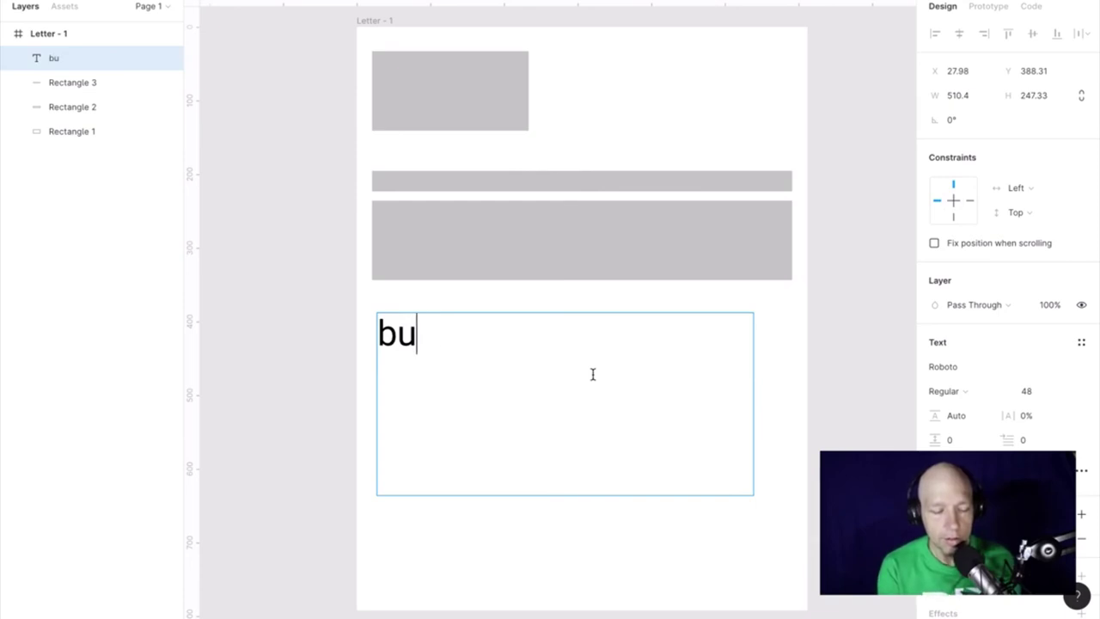
pyautogui.write('ild a connec')
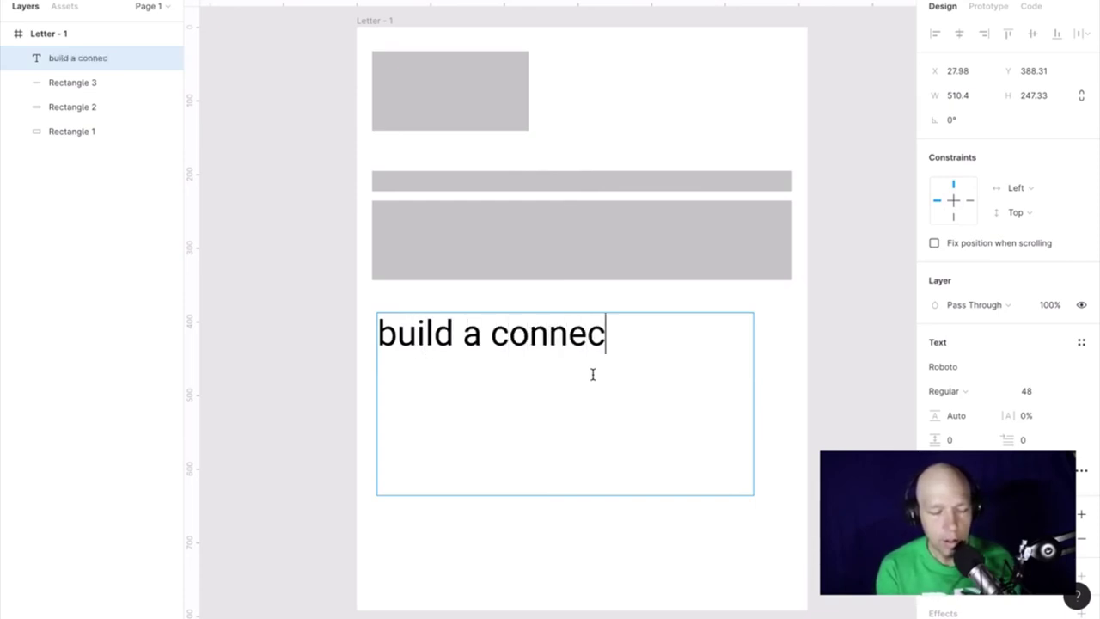
pyautogui.write('tion')
pyautogui.press('Escape')
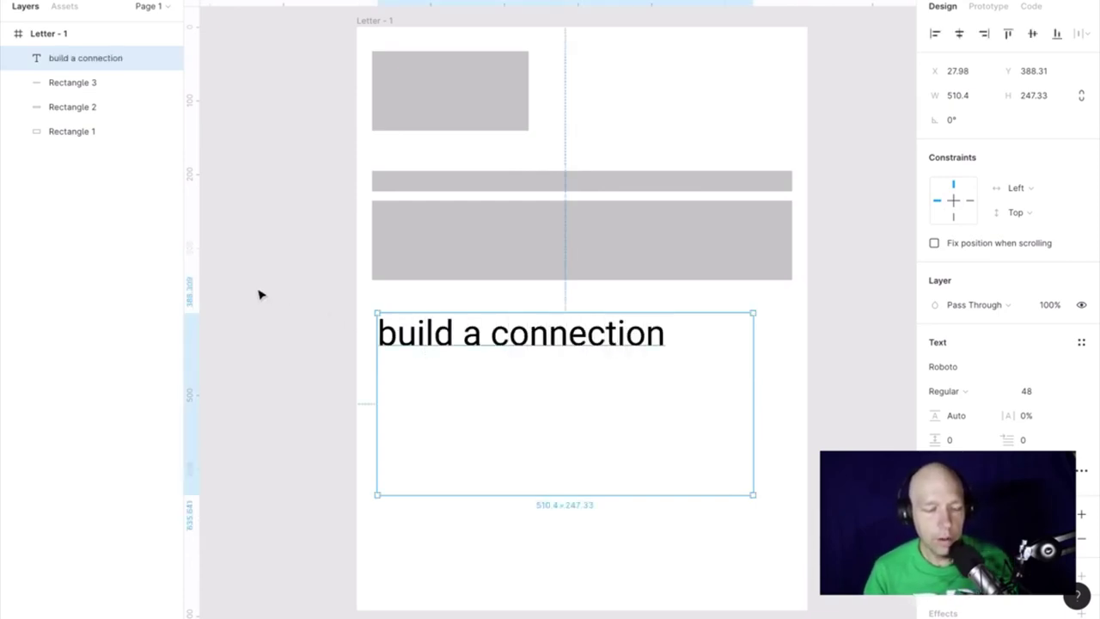
# Fit 'build a connection' inside the wide grey rectangle, resizing the text box and rectangle
pyautogui.moveTo(505, 342); pyautogui.dragTo(516, 247)
pyautogui.moveTo(555, 400); pyautogui.dragTo(555, 280)
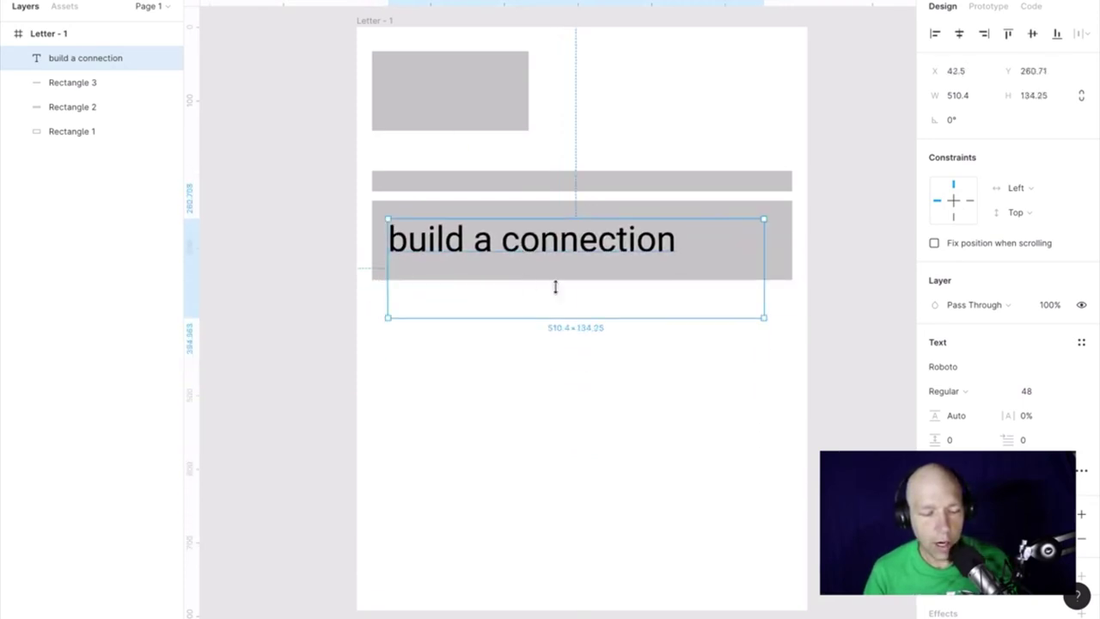
pyautogui.moveTo(582, 218); pyautogui.dragTo(582, 200)
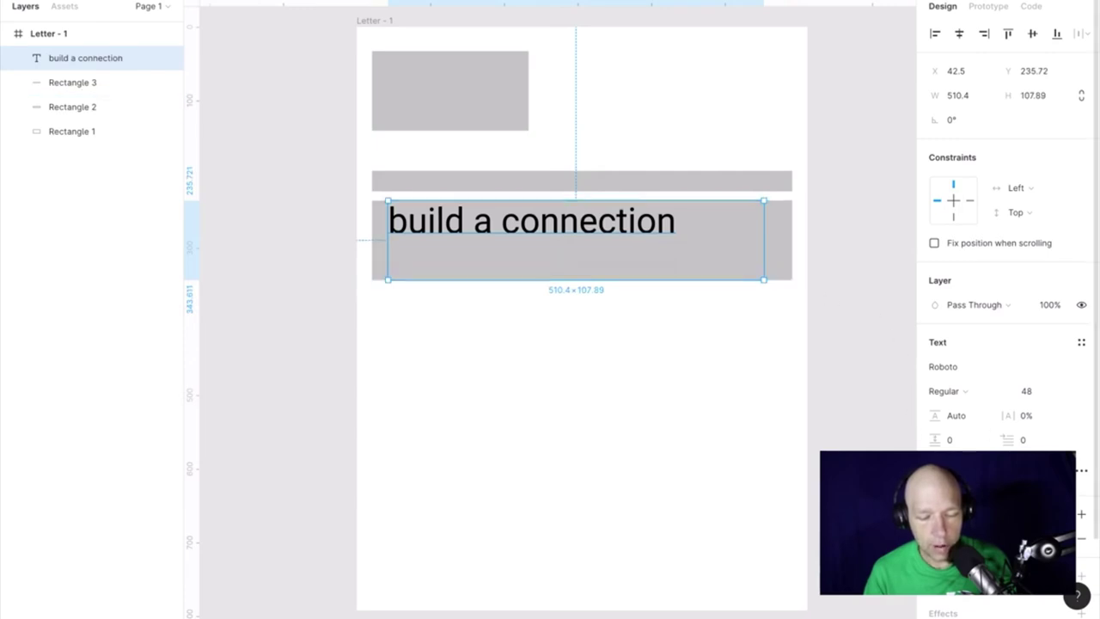
pyautogui.click(736, 415)
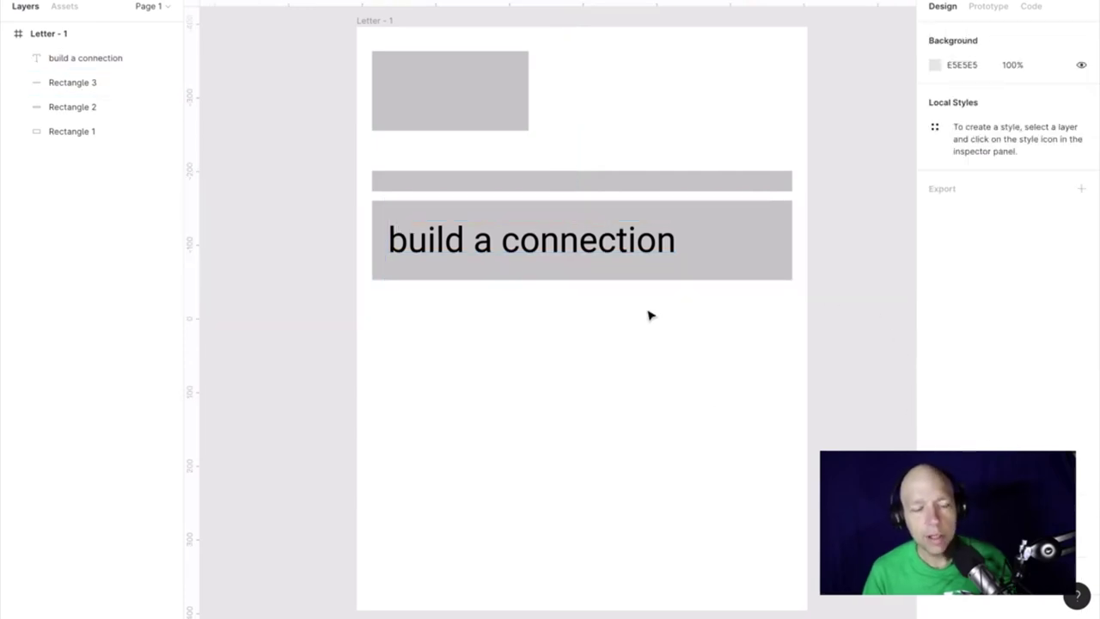
pyautogui.moveTo(649, 311)
pyautogui.mouseDown()
pyautogui.moveTo(543, 275)
pyautogui.moveTo(600, 297)
pyautogui.mouseUp()
pyautogui.click(533, 308)
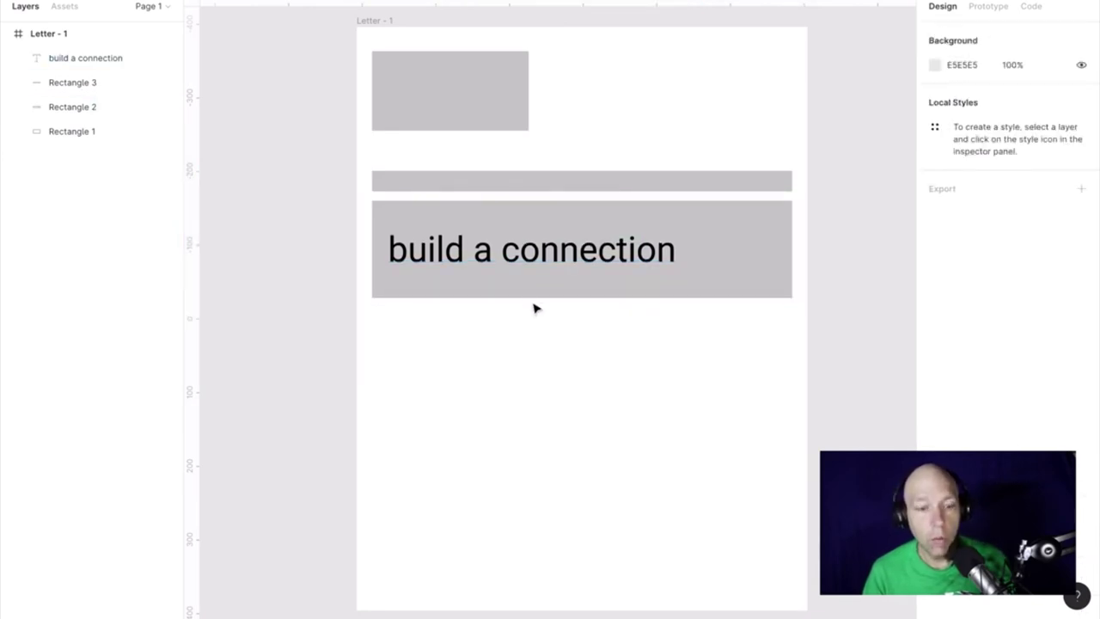
pyautogui.click(520, 266)
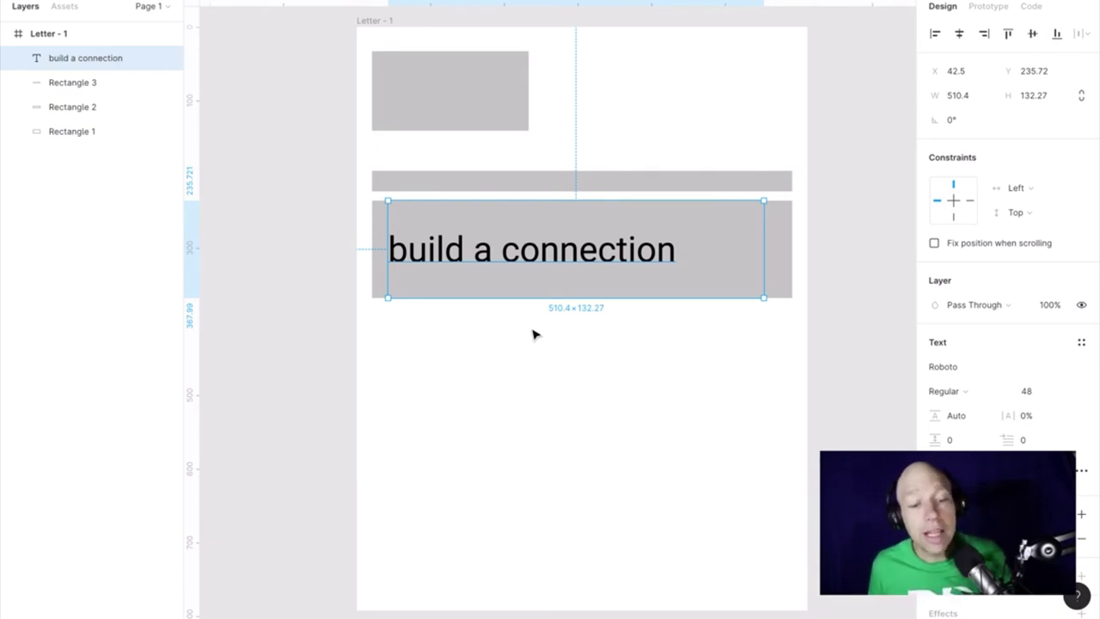
# Duplicate the heading and its grey box below, relabelled 'why you are a fit'
pyautogui.moveTo(547, 341); pyautogui.dragTo(483, 254)
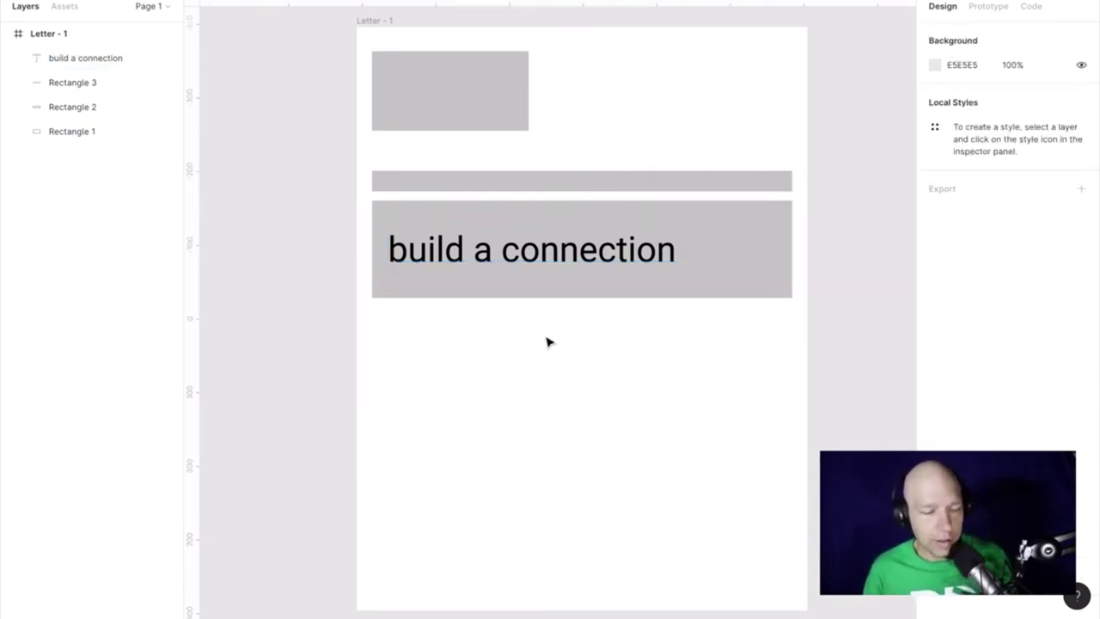
pyautogui.hotkey('ctrl', 'd')
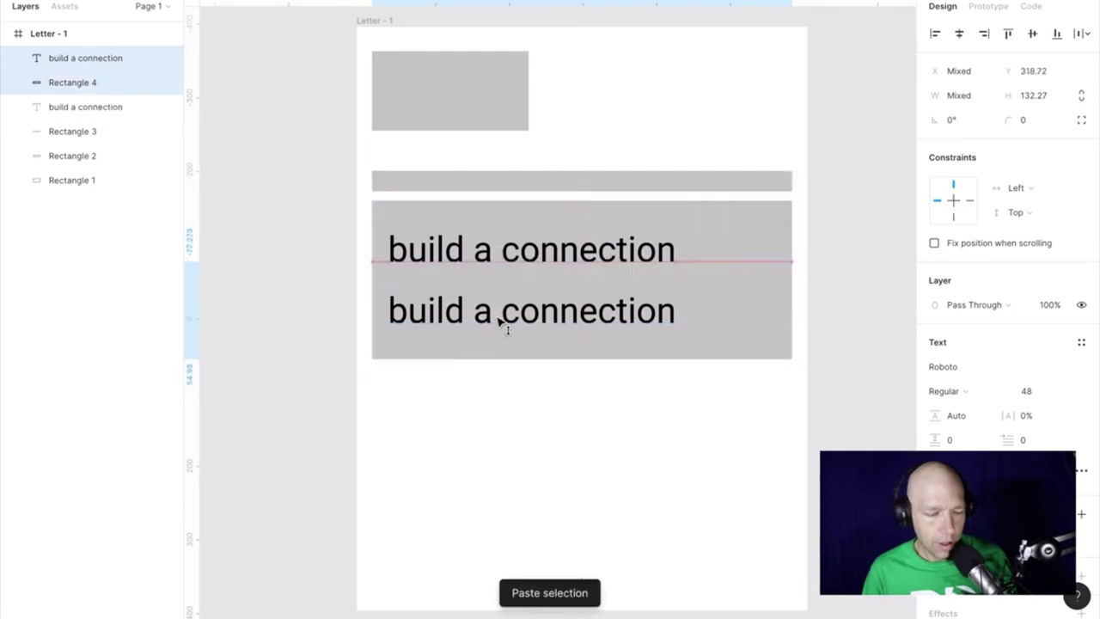
pyautogui.moveTo(483, 253); pyautogui.dragTo(502, 359)
pyautogui.click(531, 443)
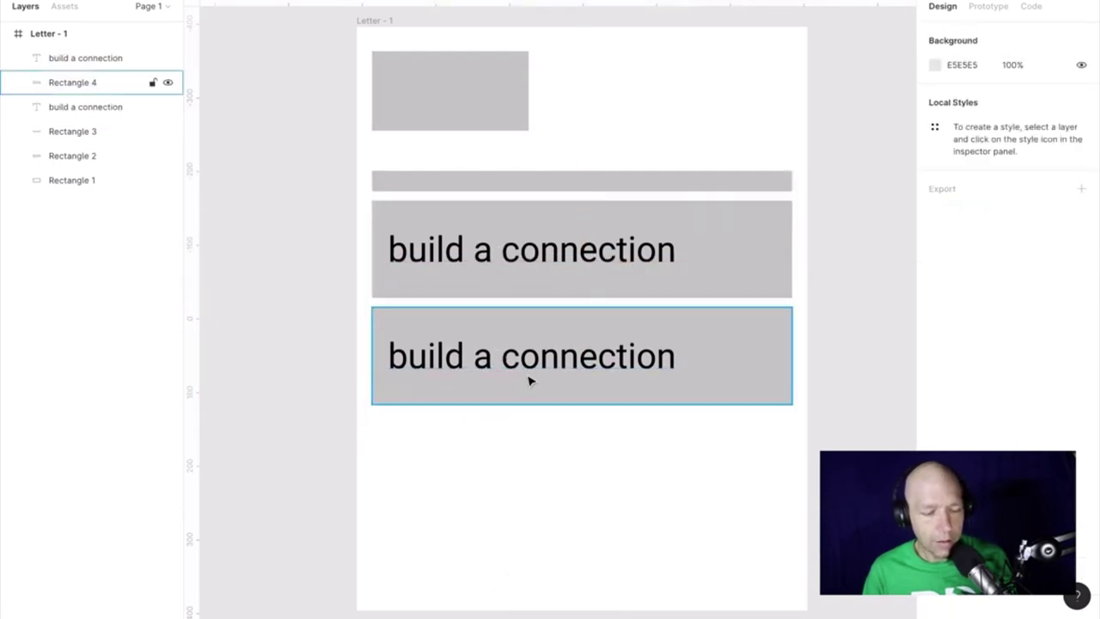
pyautogui.doubleClick(527, 361)
pyautogui.write('why ')
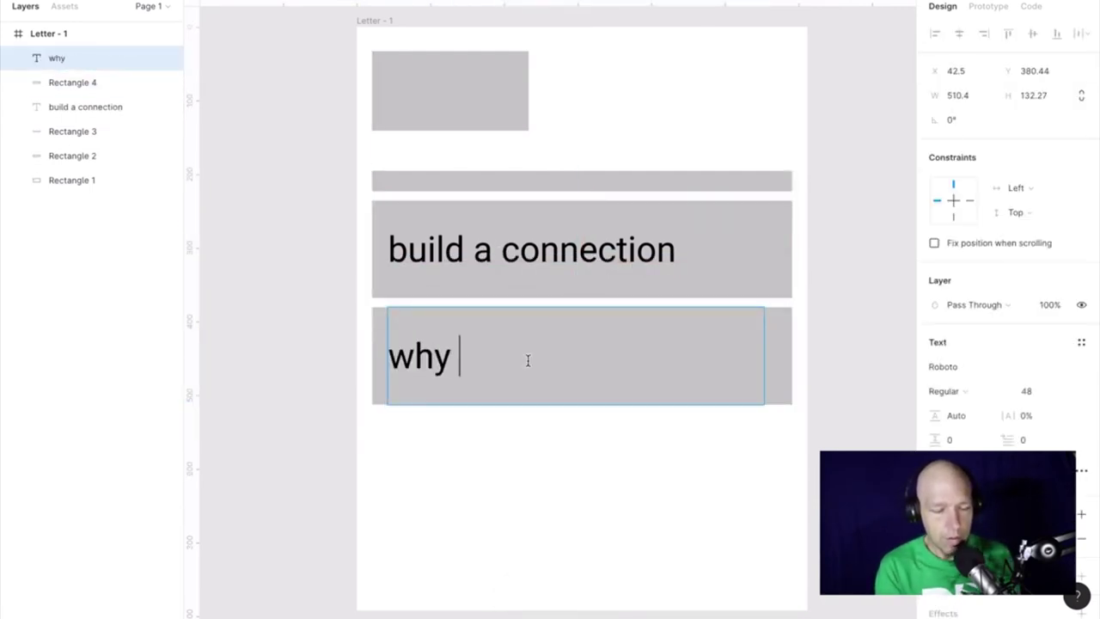
pyautogui.write('upi')
pyautogui.press('BackSpace')
pyautogui.press('BackSpace')
pyautogui.press('BackSpace')
pyautogui.write('you')
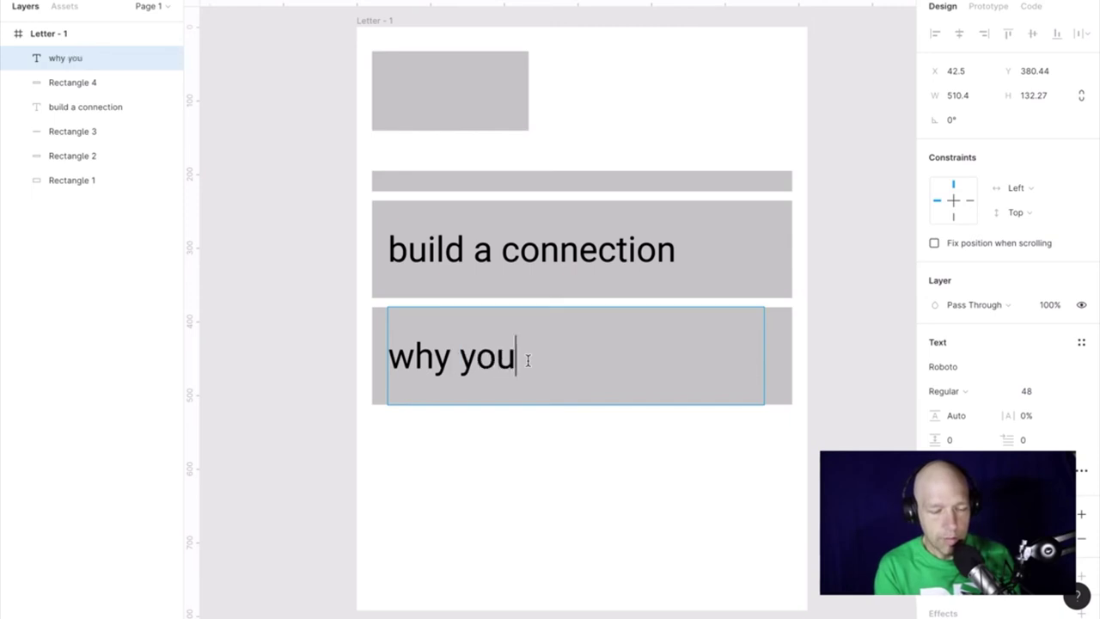
pyautogui.write(' are a fit')
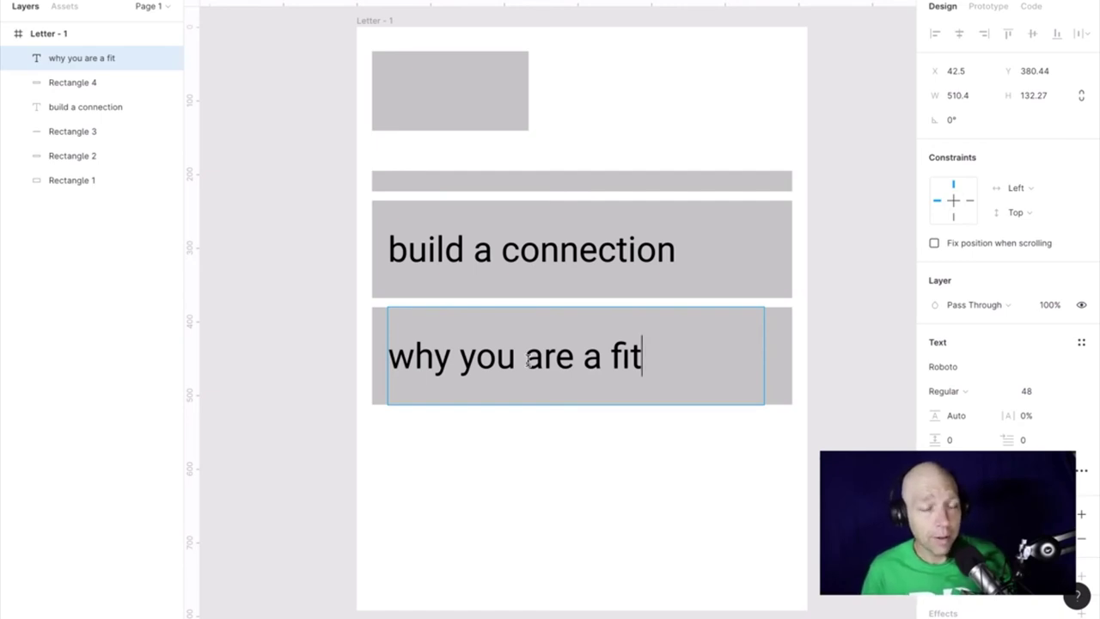
pyautogui.press('Escape')
# Copy that block below it again and relabel the copy 'summary'
pyautogui.keyDown('shift'); pyautogui.click(486, 356); pyautogui.keyUp('shift')
pyautogui.hotkey('ctrl', 'c')
pyautogui.hotkey('ctrl', 'v')
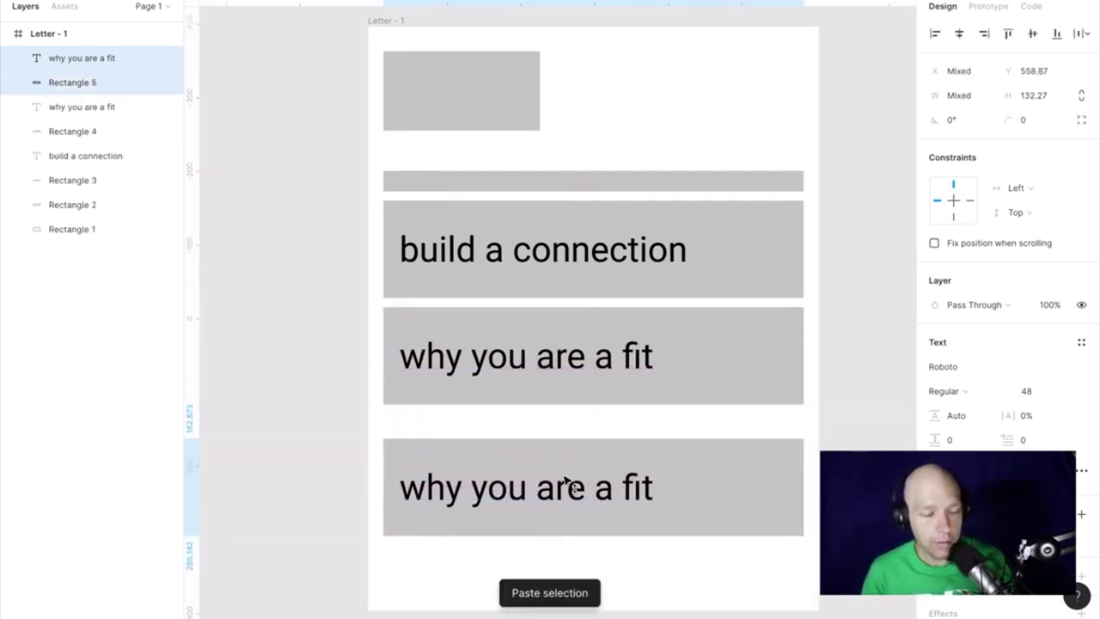
pyautogui.moveTo(566, 483); pyautogui.dragTo(568, 461)
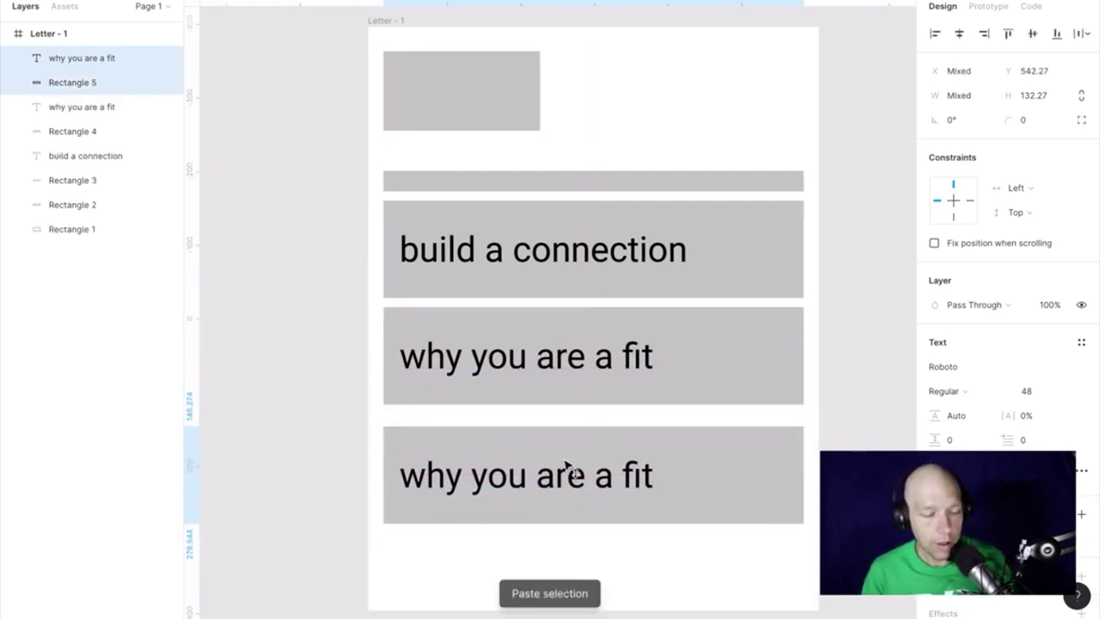
pyautogui.click(626, 559)
pyautogui.doubleClick(595, 442)
pyautogui.write('su')
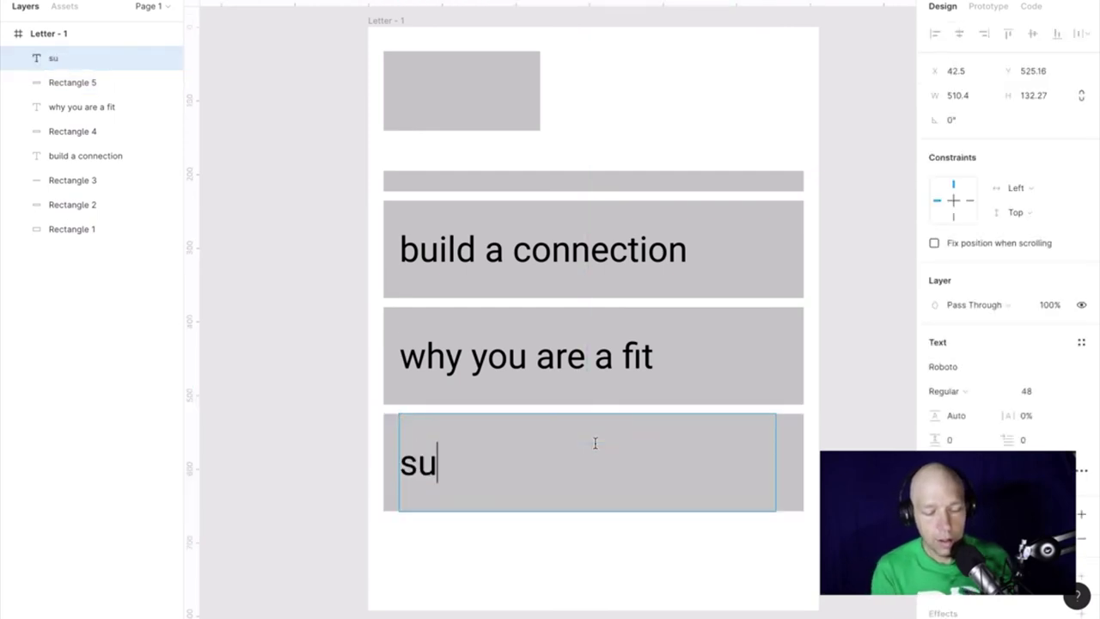
pyautogui.write('mmary')
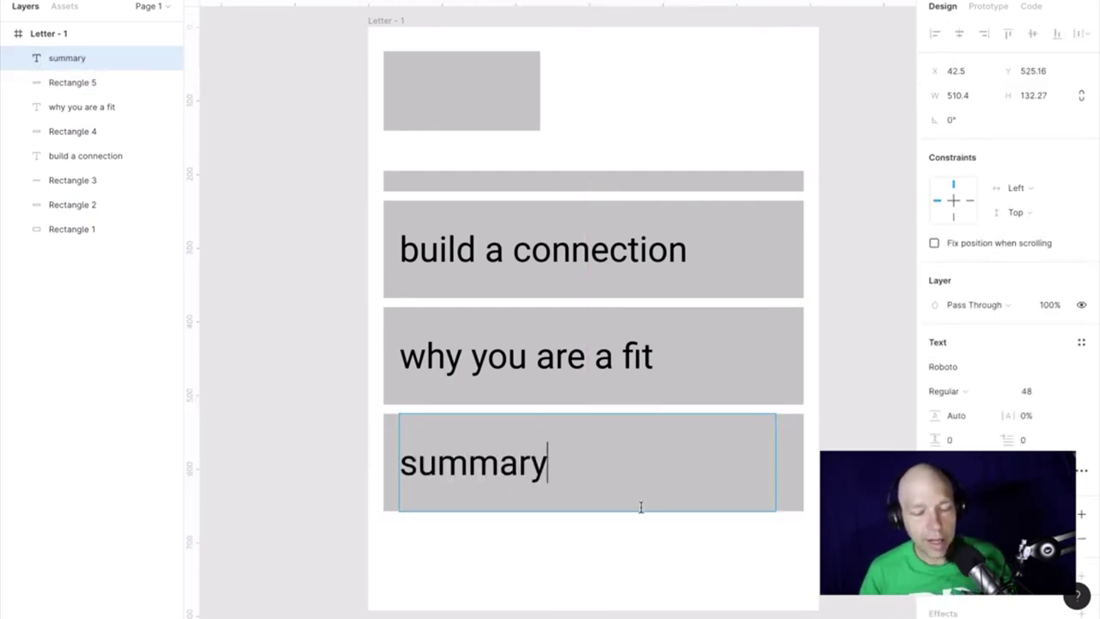
pyautogui.press('Escape')
pyautogui.click(641, 565)
# Scroll down to view the three labelled sections ending with 'summary'
pyautogui.scroll(-1, 641, 565)
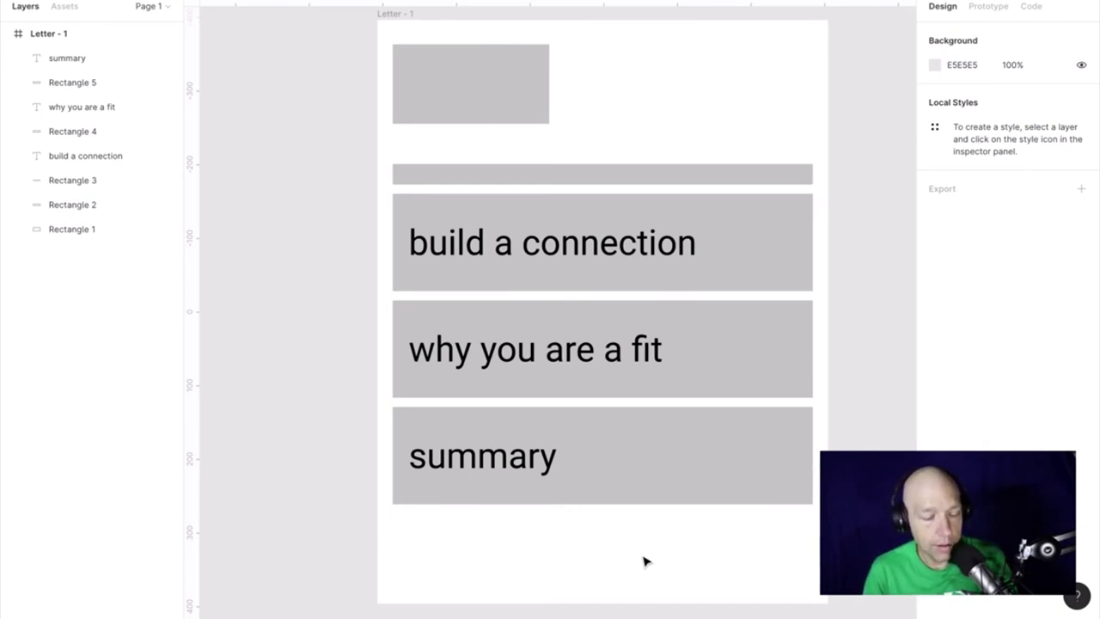
# Lower the summary text-and-rectangle group and align it evenly beneath the taller 'why you are a fit' block
pyautogui.moveTo(667, 541)
pyautogui.mouseDown()
pyautogui.moveTo(608, 496)
pyautogui.moveTo(616, 473)
pyautogui.moveTo(627, 488)
pyautogui.moveTo(628, 479)
pyautogui.mouseUp()
pyautogui.moveTo(658, 439)
pyautogui.mouseDown()
pyautogui.moveTo(599, 390)
pyautogui.moveTo(612, 431)
pyautogui.mouseUp()
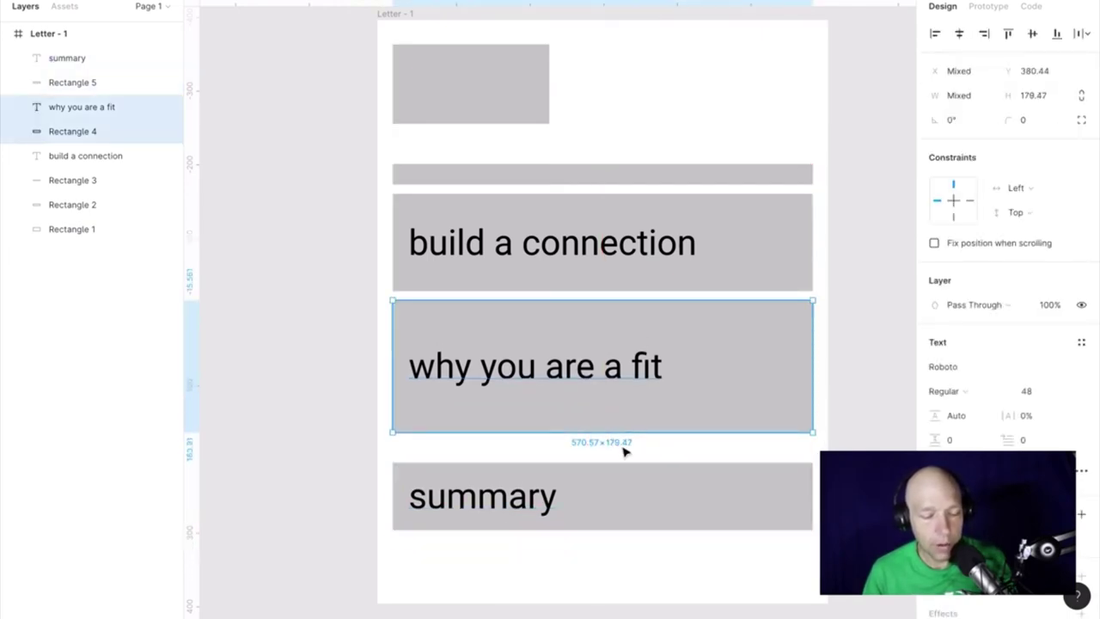
pyautogui.click(636, 460)
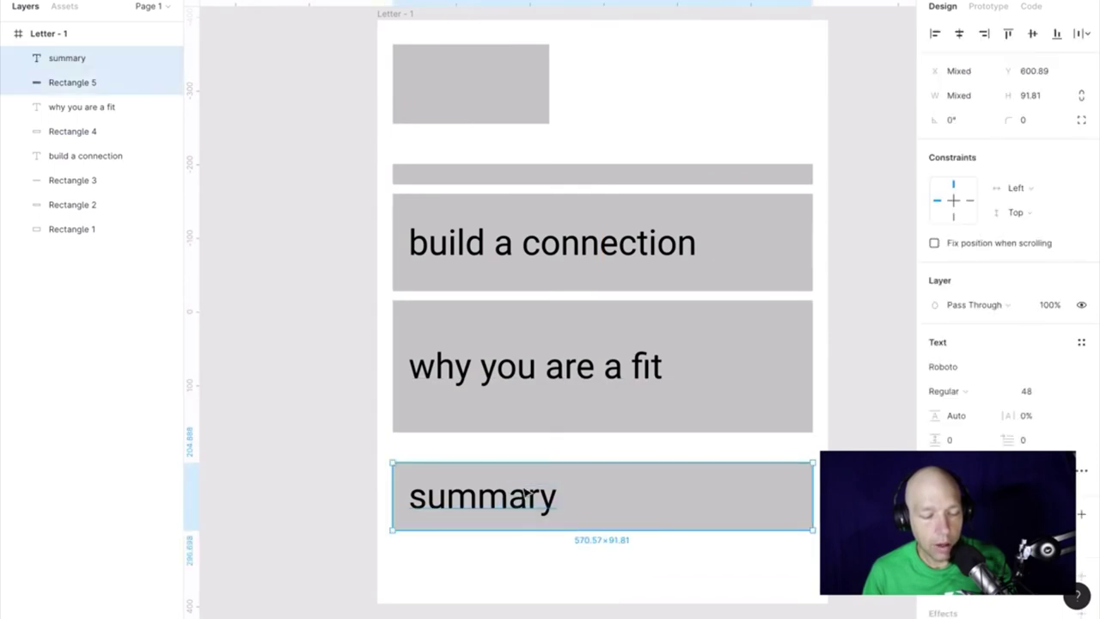
pyautogui.moveTo(515, 496); pyautogui.dragTo(546, 475)
pyautogui.click(582, 557)
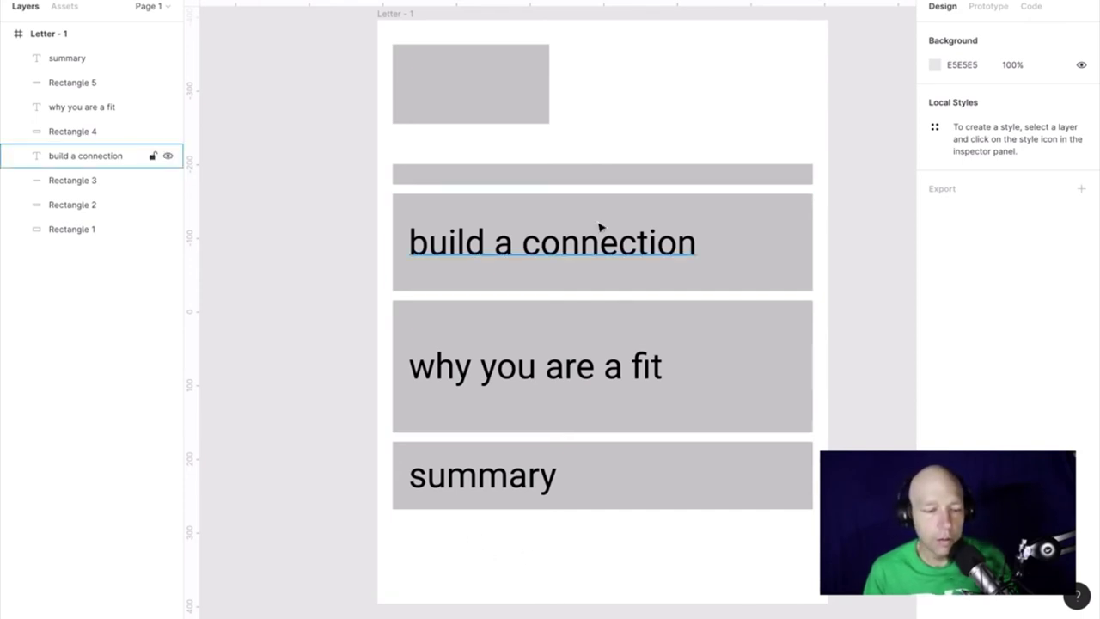
# Duplicate the thin divider bar and place the copy below the summary block
pyautogui.click(616, 180)
pyautogui.hotkey('ctrl', 'c')
pyautogui.hotkey('ctrl', 'v')
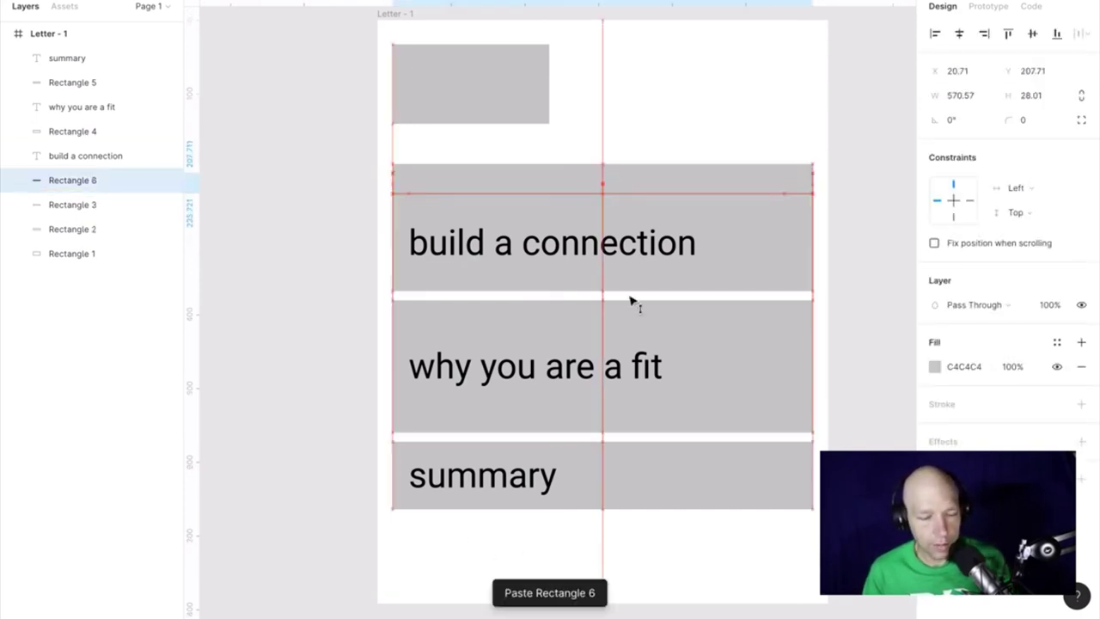
pyautogui.moveTo(630, 301); pyautogui.dragTo(651, 534)
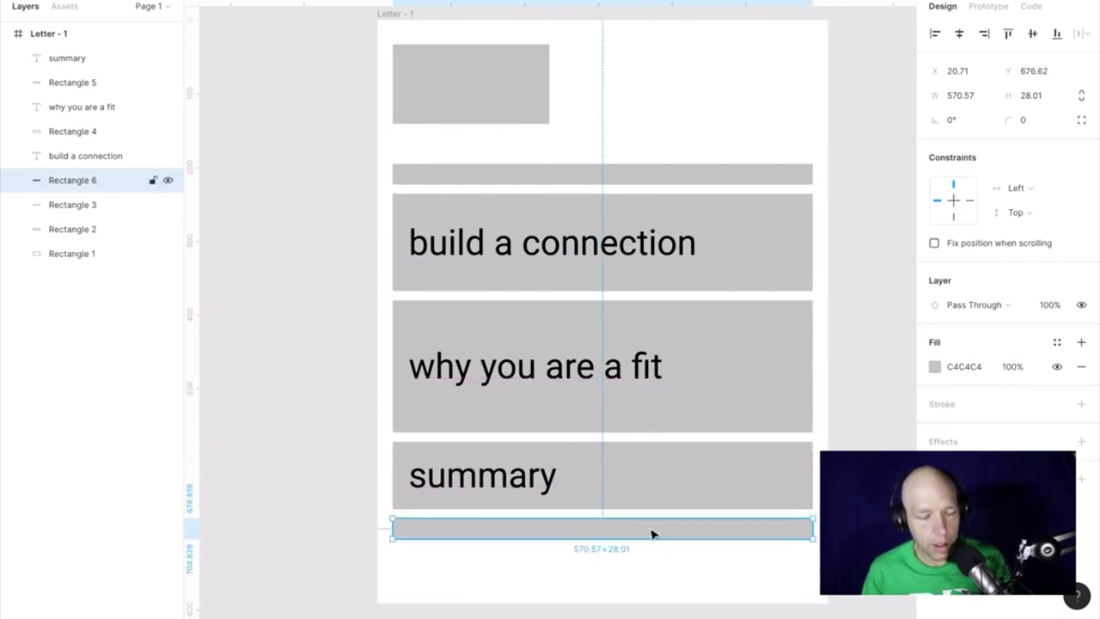
pyautogui.click(844, 409)
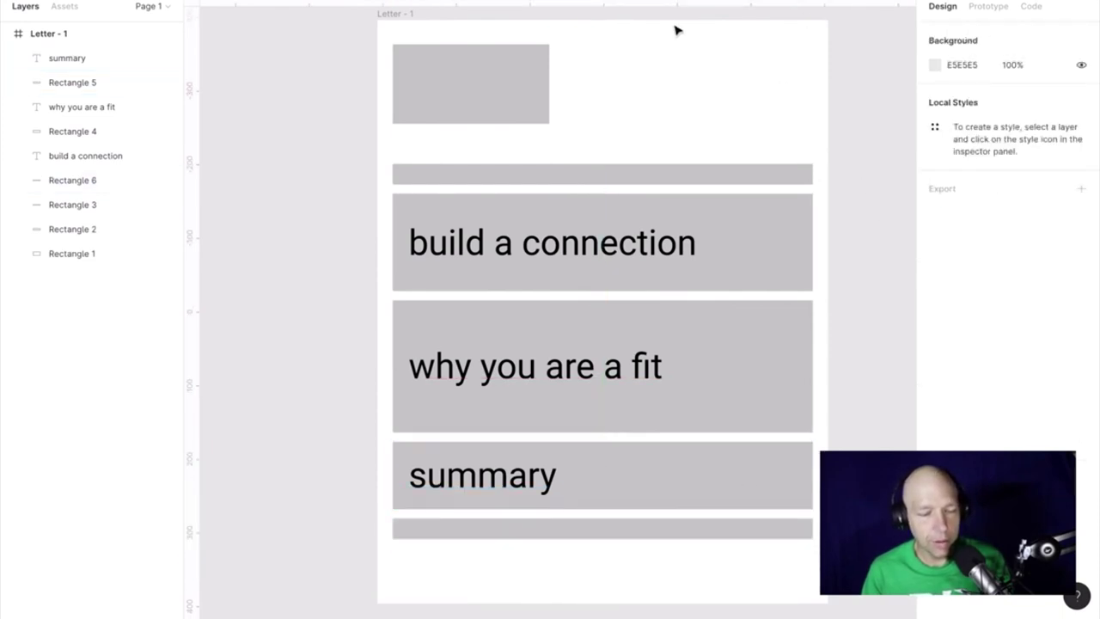
# Inspect the top rectangle and the 'build a connection' background rectangle on the letter
pyautogui.hscroll(-1, 675, 31)
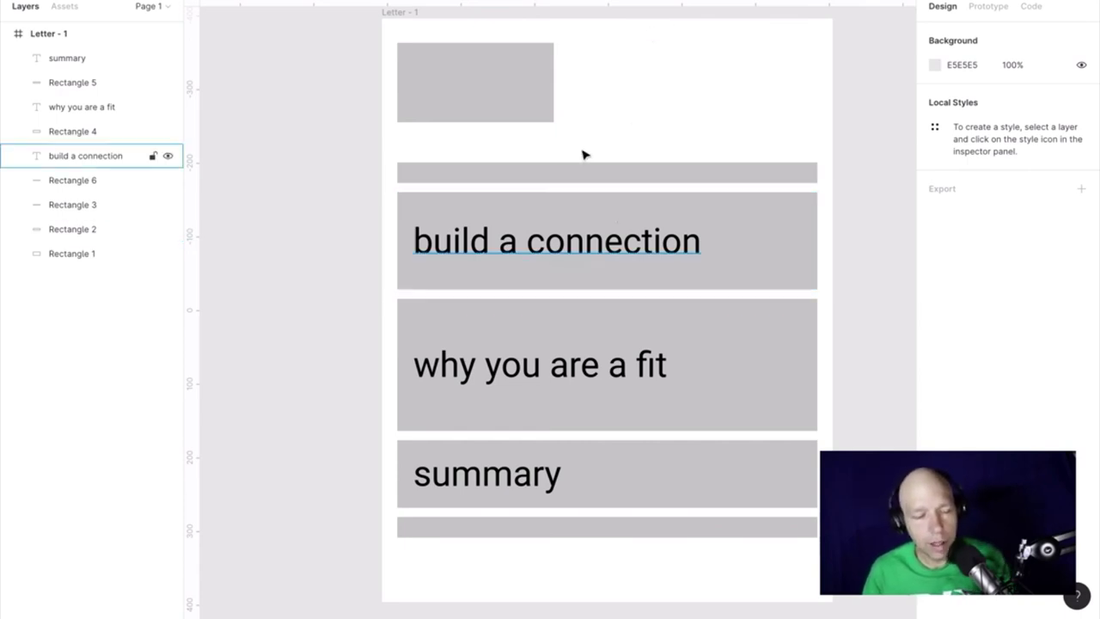
pyautogui.click(538, 111)
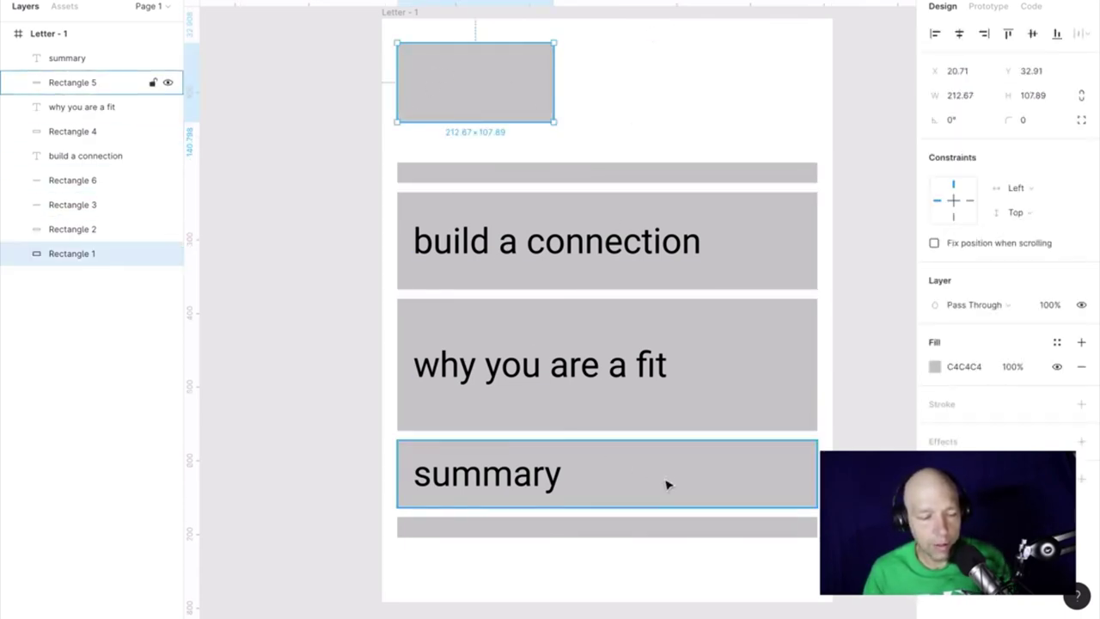
pyautogui.scroll(1, 658, 570)
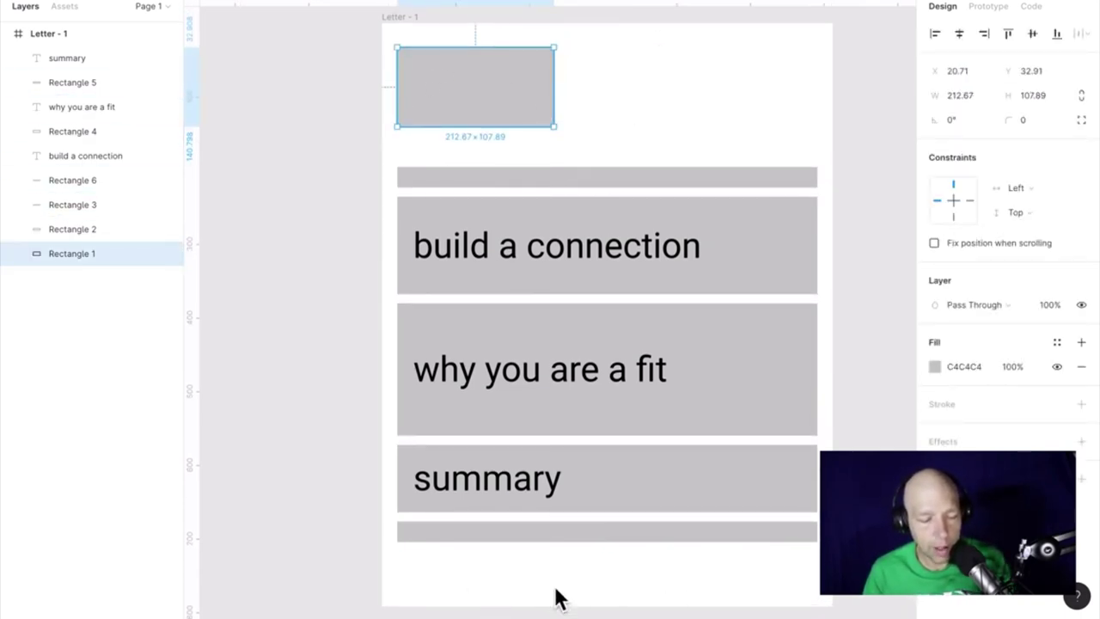
pyautogui.scroll(2, 720, 591)
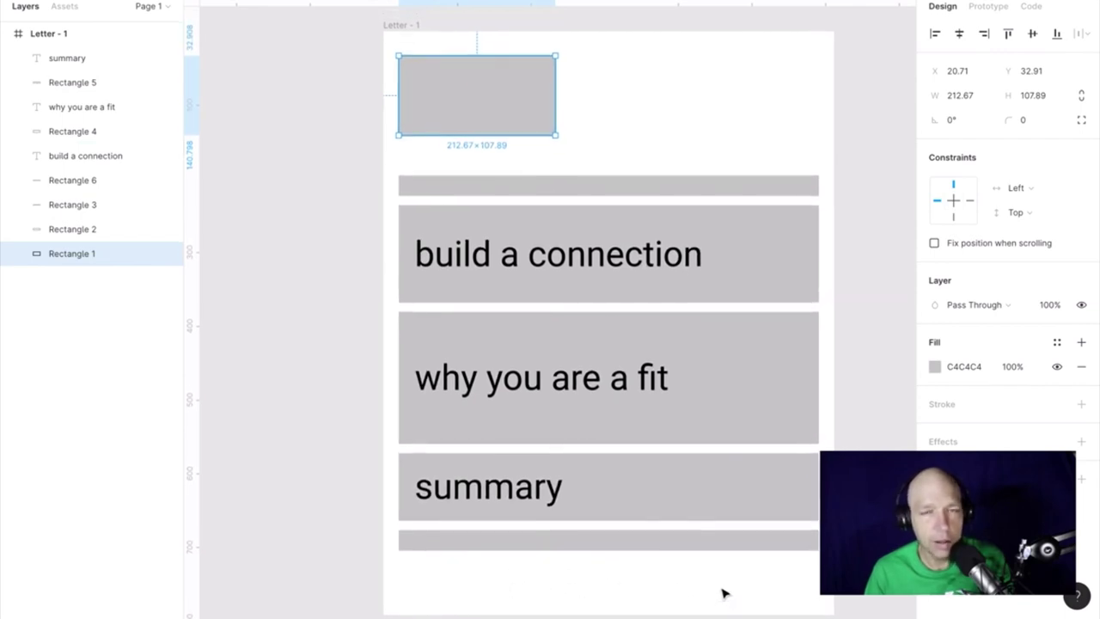
pyautogui.scroll(-1, 721, 592)
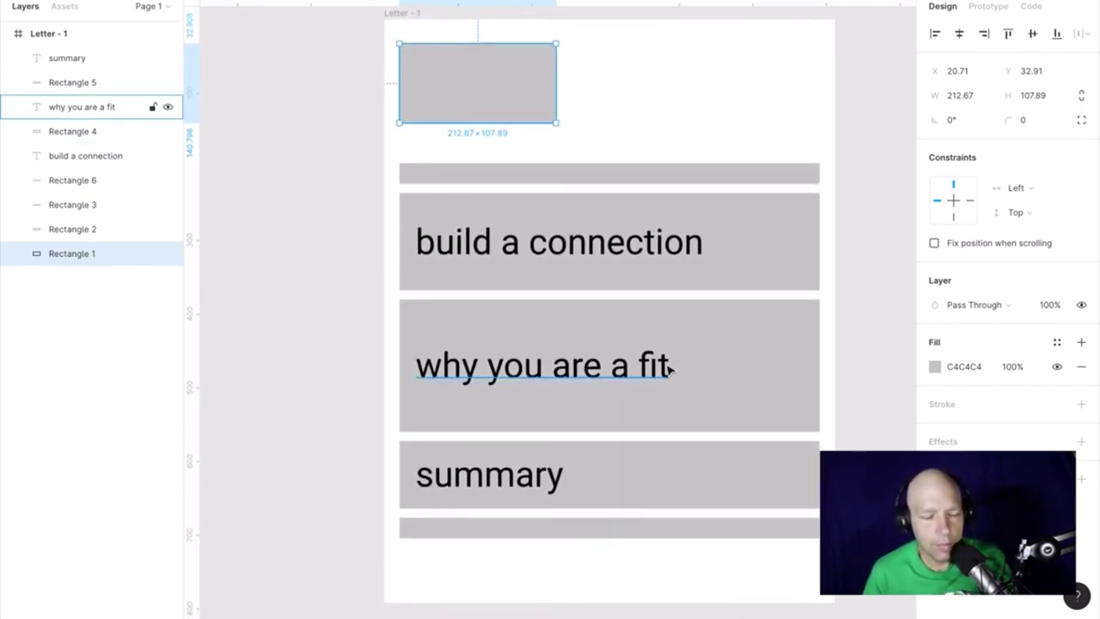
pyautogui.hscroll(-1, 851, 406)
pyautogui.hscroll(5, 753, 159)
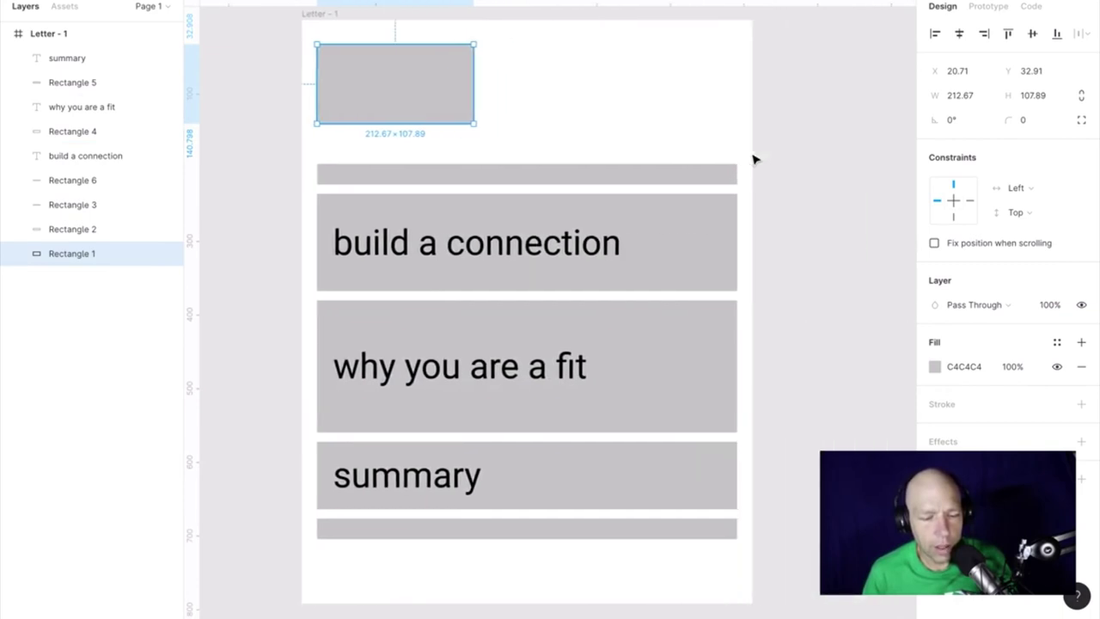
pyautogui.click(802, 330)
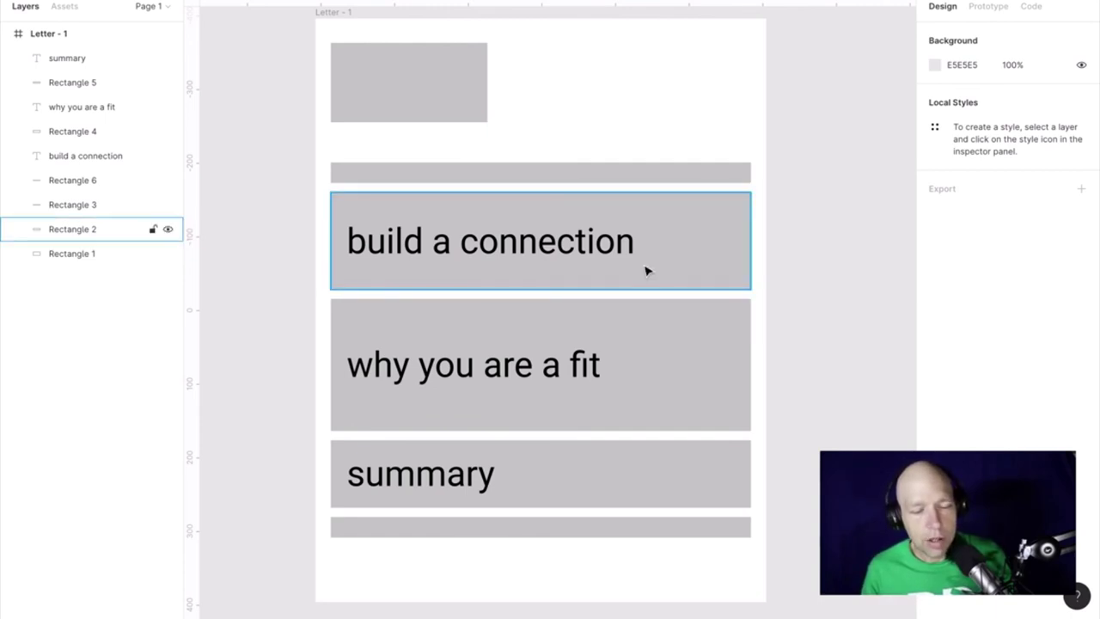
pyautogui.click(646, 271)
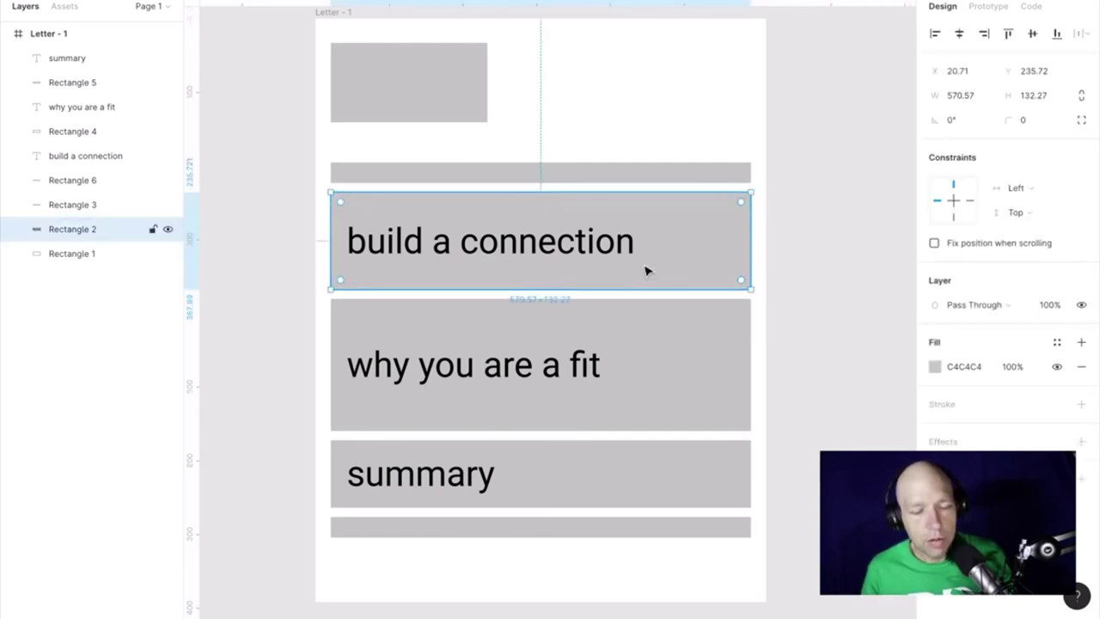
pyautogui.click(816, 242)
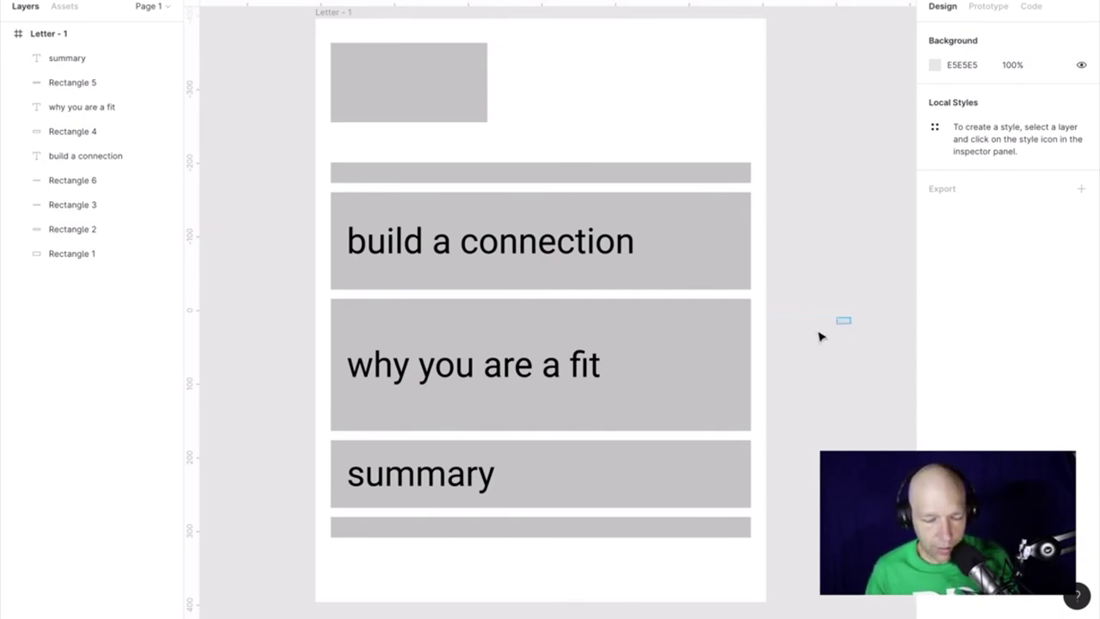
# Check the fit and 'build a connection' blocks, then hide Figma and return to the Chrome journal
pyautogui.moveTo(822, 334); pyautogui.dragTo(633, 380)
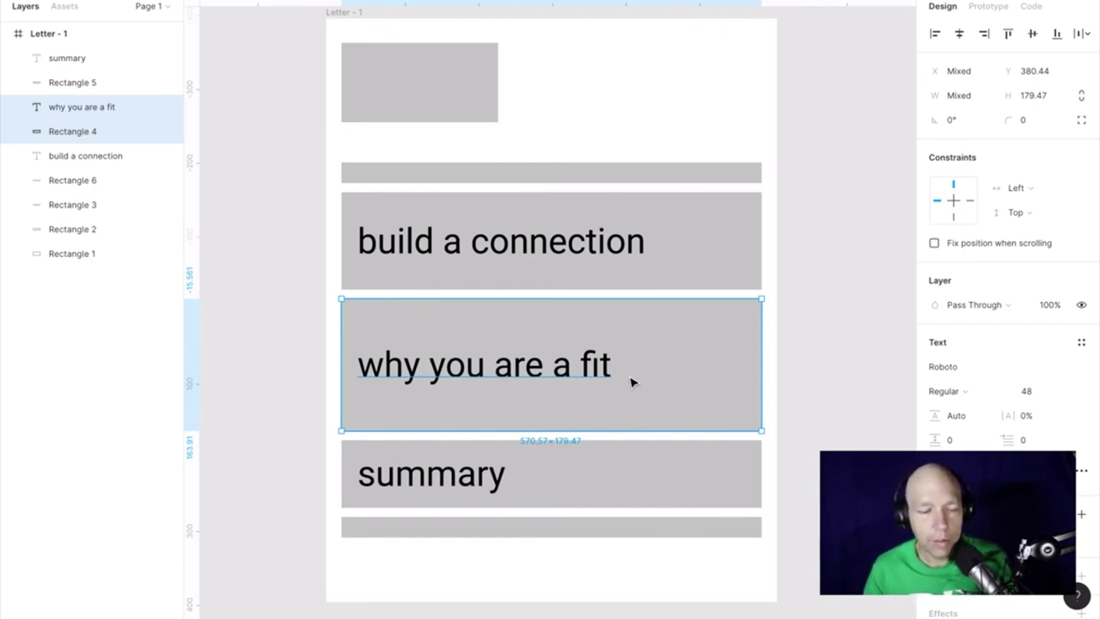
pyautogui.click(816, 225)
pyautogui.click(701, 246)
pyautogui.keyDown('shift'); pyautogui.click(669, 254); pyautogui.keyUp('shift')
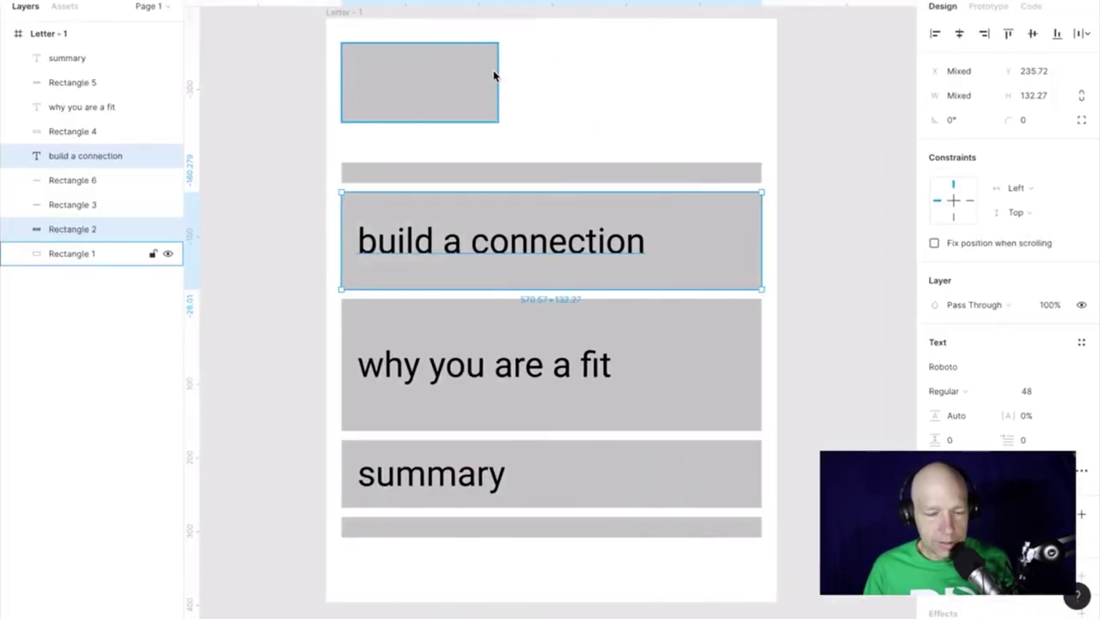
pyautogui.press('super+h')
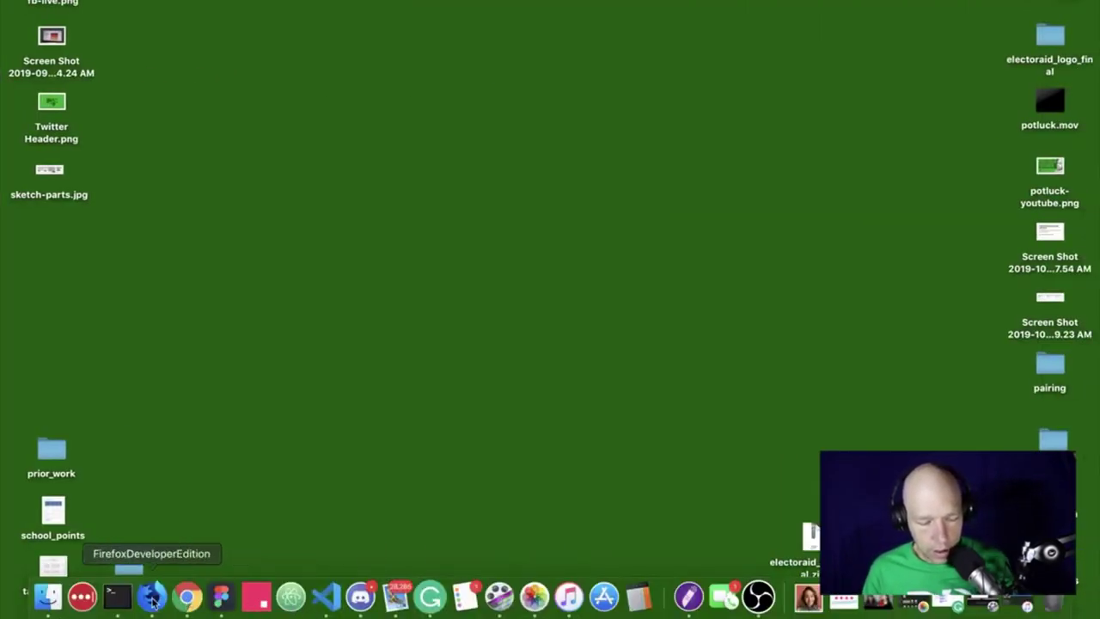
pyautogui.click(152, 599)
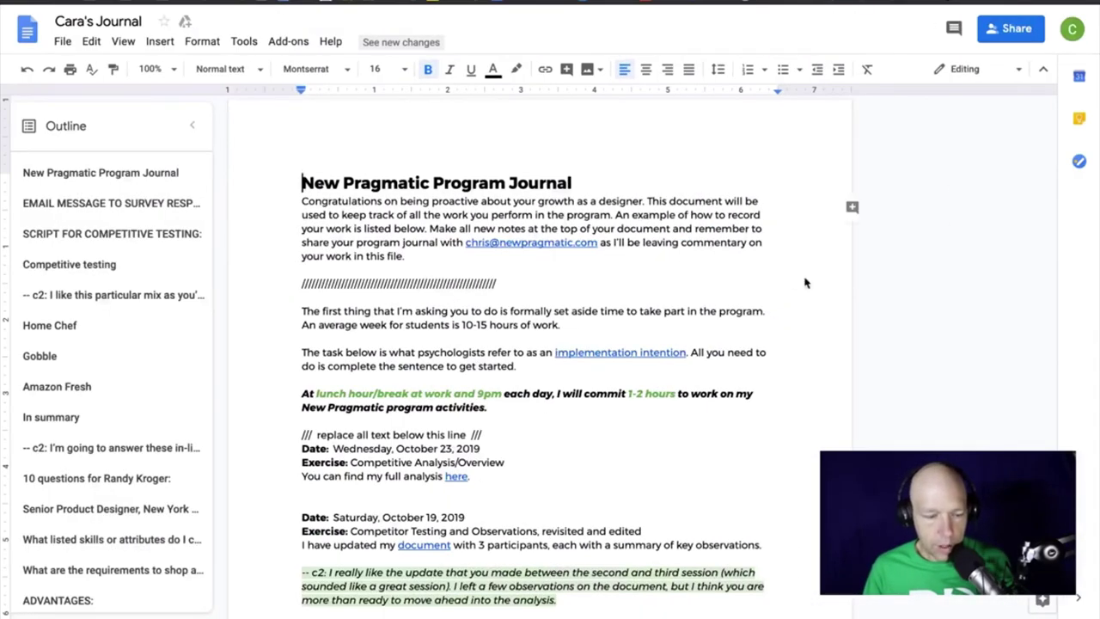
# Follow the October 23 entry's 'here' link to the Competitive Analysis document
pyautogui.click(941, 264)
pyautogui.scroll(-3, 700, 318)
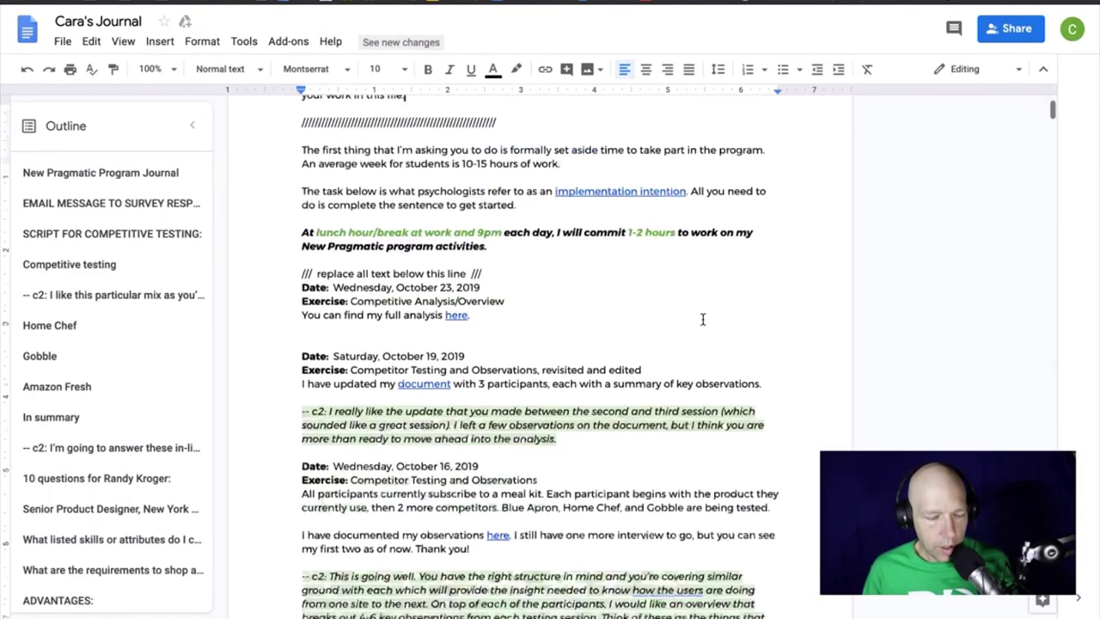
pyautogui.click(455, 293)
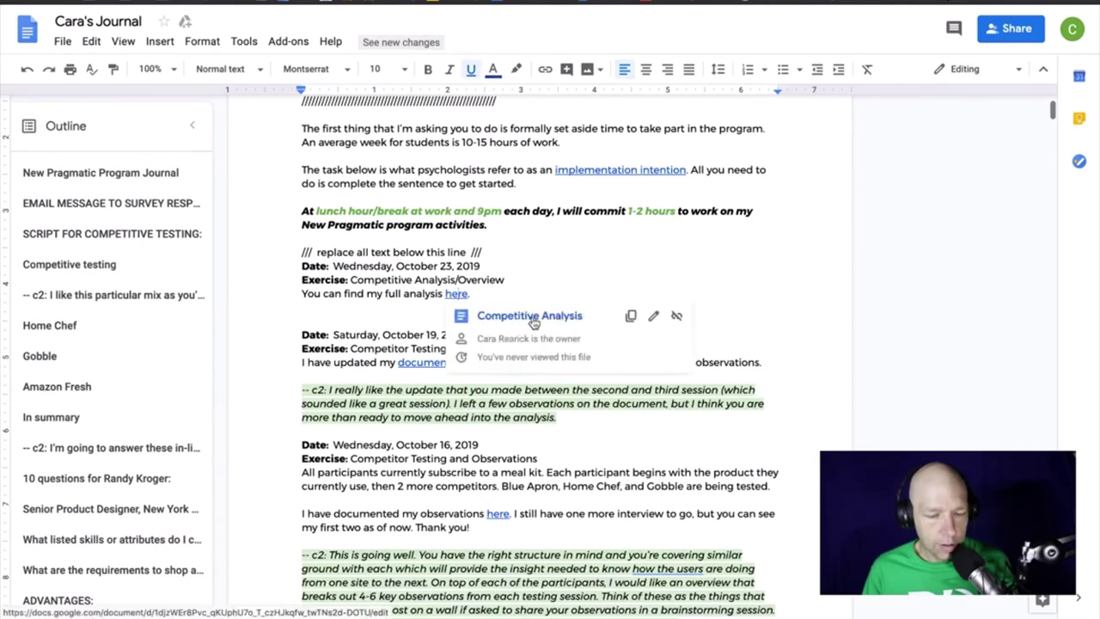
pyautogui.click(530, 317)
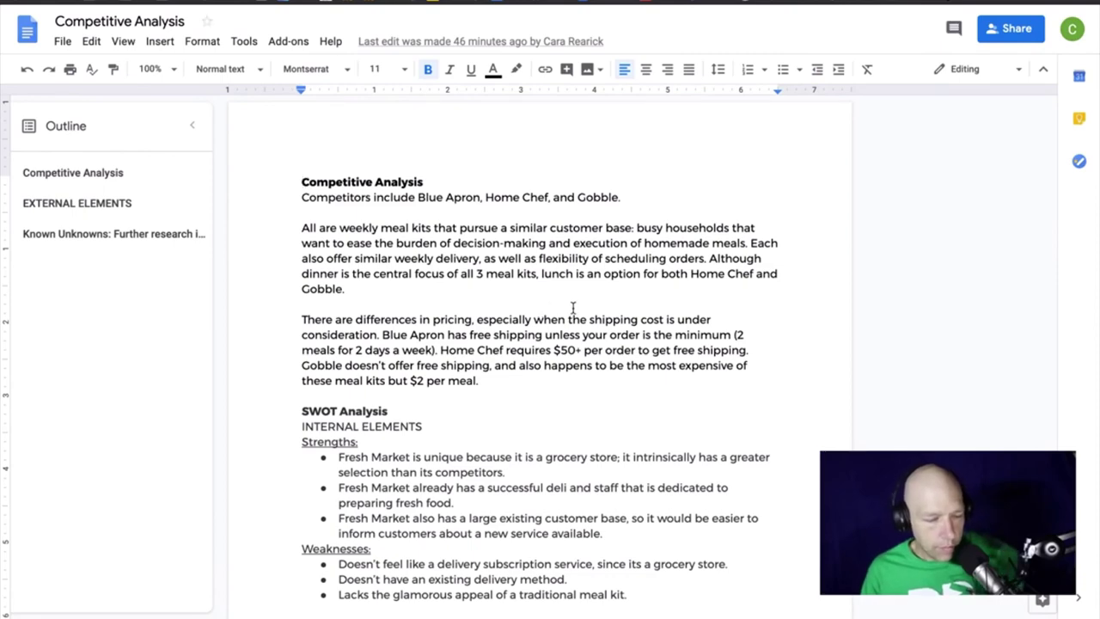
# Scroll through the Competitive Analysis and select the line listing the competitors
pyautogui.scroll(-1, 572, 308)
pyautogui.scroll(-2, 572, 307)
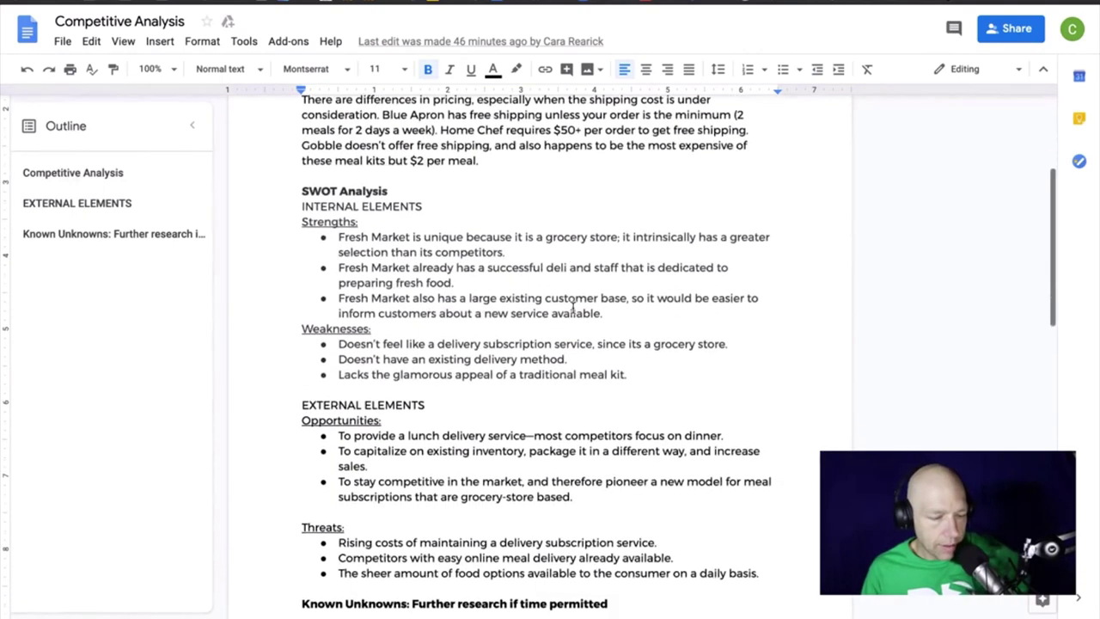
pyautogui.scroll(-1, 572, 308)
pyautogui.scroll(-3, 573, 308)
pyautogui.scroll(-4, 572, 307)
pyautogui.scroll(-1, 572, 307)
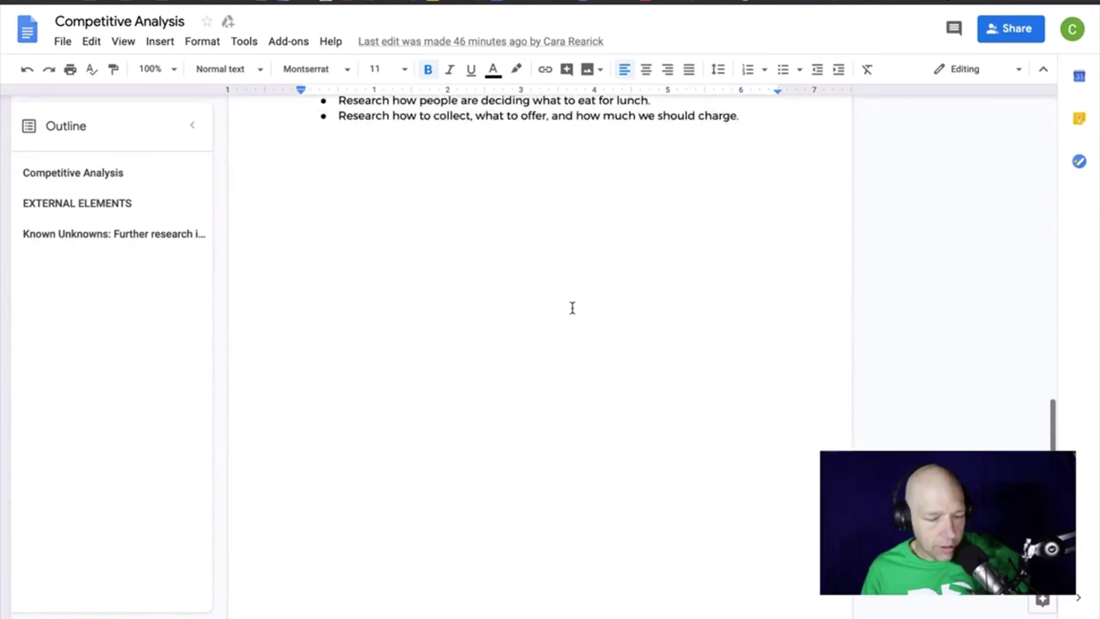
pyautogui.scroll(4, 573, 307)
pyautogui.scroll(1, 572, 307)
pyautogui.scroll(10, 572, 308)
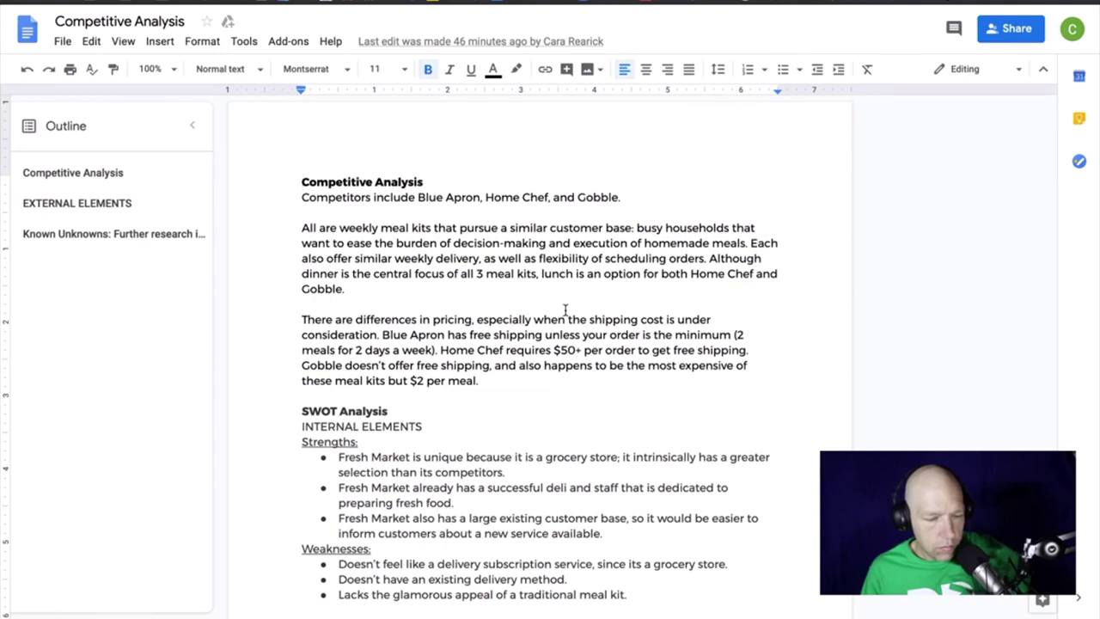
pyautogui.doubleClick(469, 198)
pyautogui.click(468, 197)
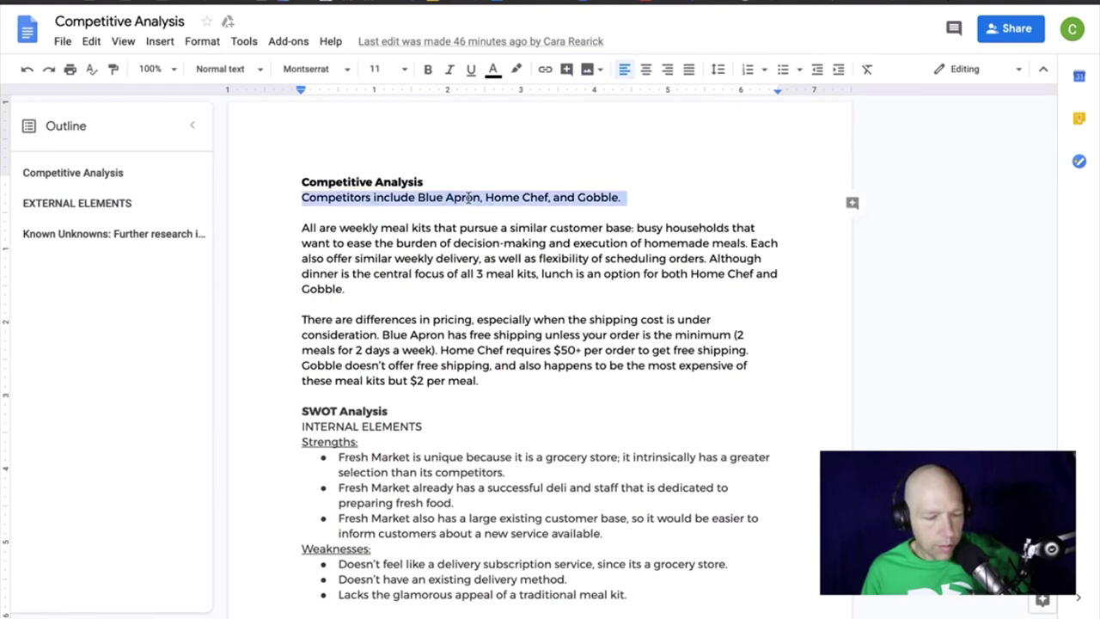
pyautogui.doubleClick(468, 198)
pyautogui.tripleClick(468, 197)
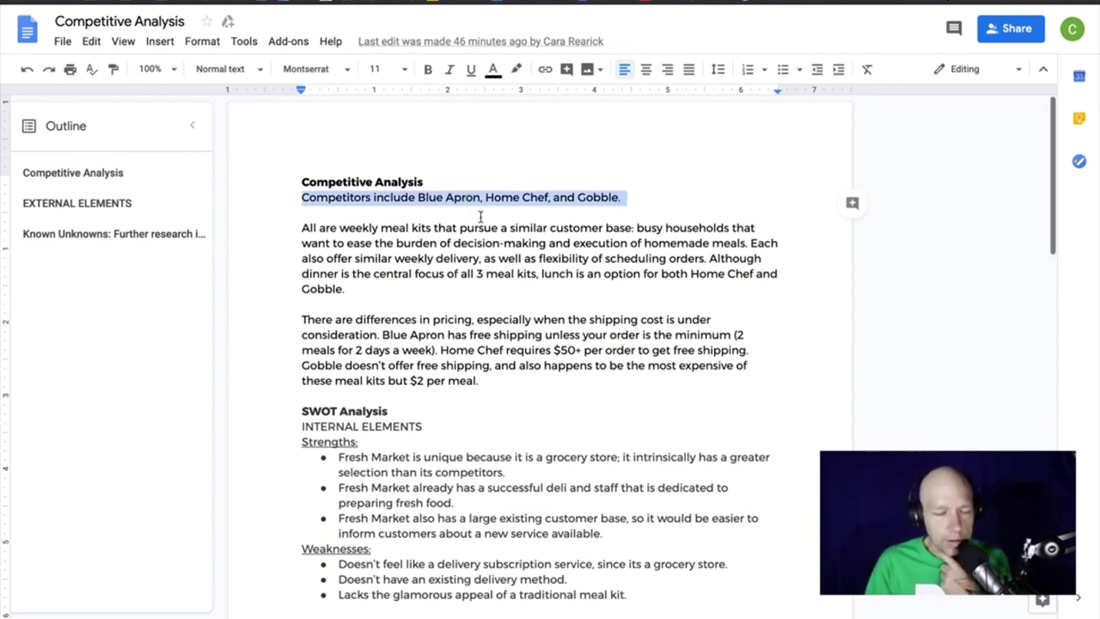
# Review the competitor overview's two body paragraphs, then switch to the journal tab
pyautogui.scroll(-1, 504, 228)
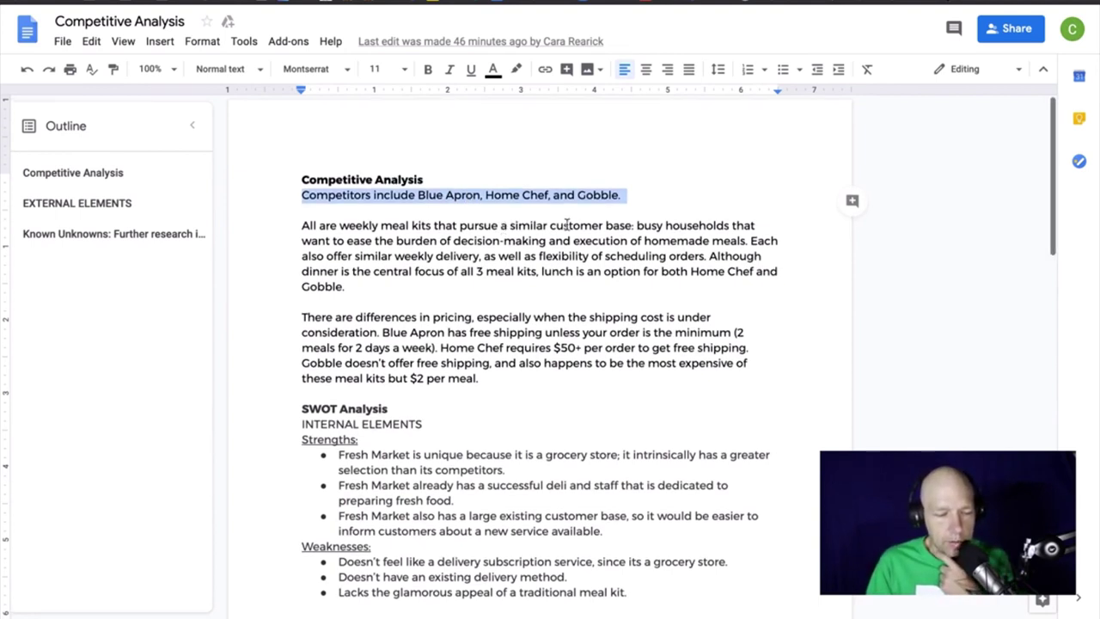
pyautogui.scroll(-1, 567, 225)
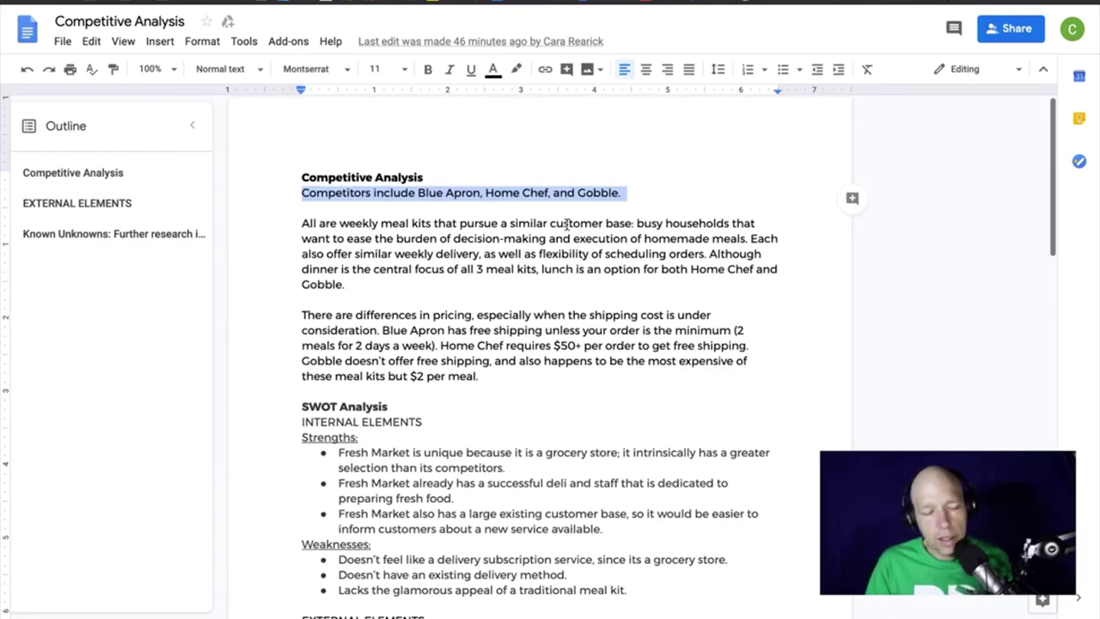
pyautogui.scroll(1, 601, 283)
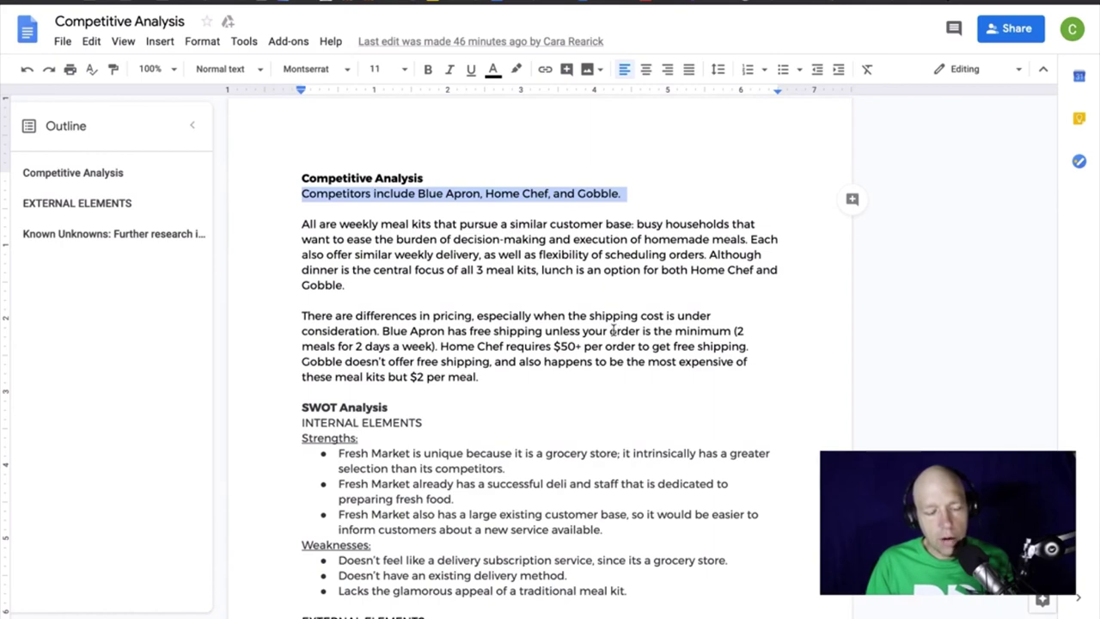
pyautogui.scroll(-3, 615, 327)
pyautogui.scroll(3, 615, 329)
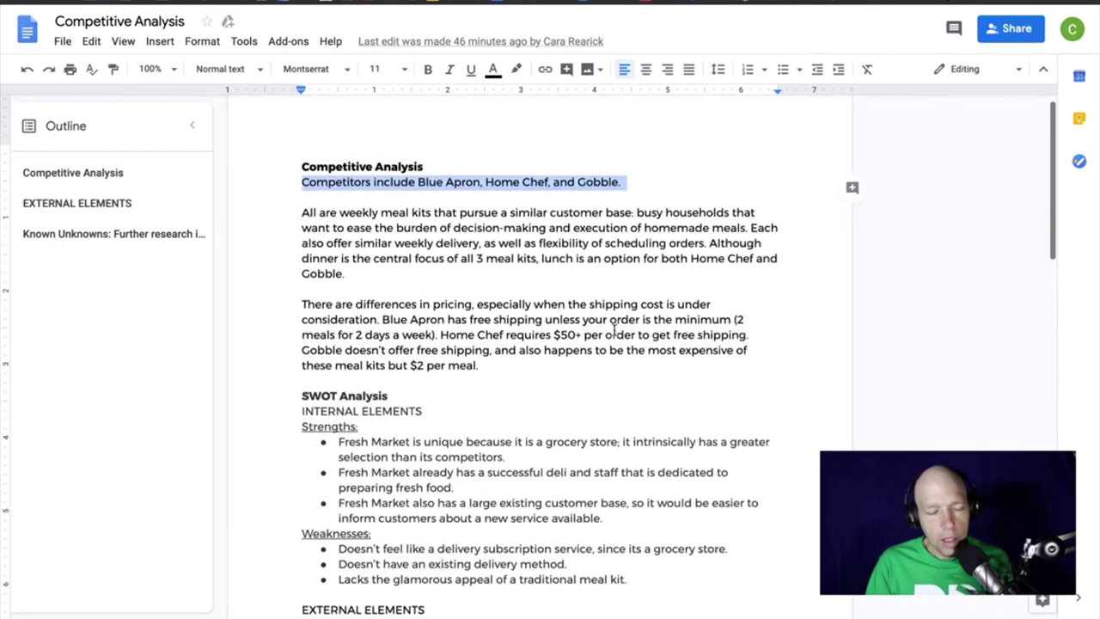
pyautogui.moveTo(505, 382); pyautogui.dragTo(301, 227)
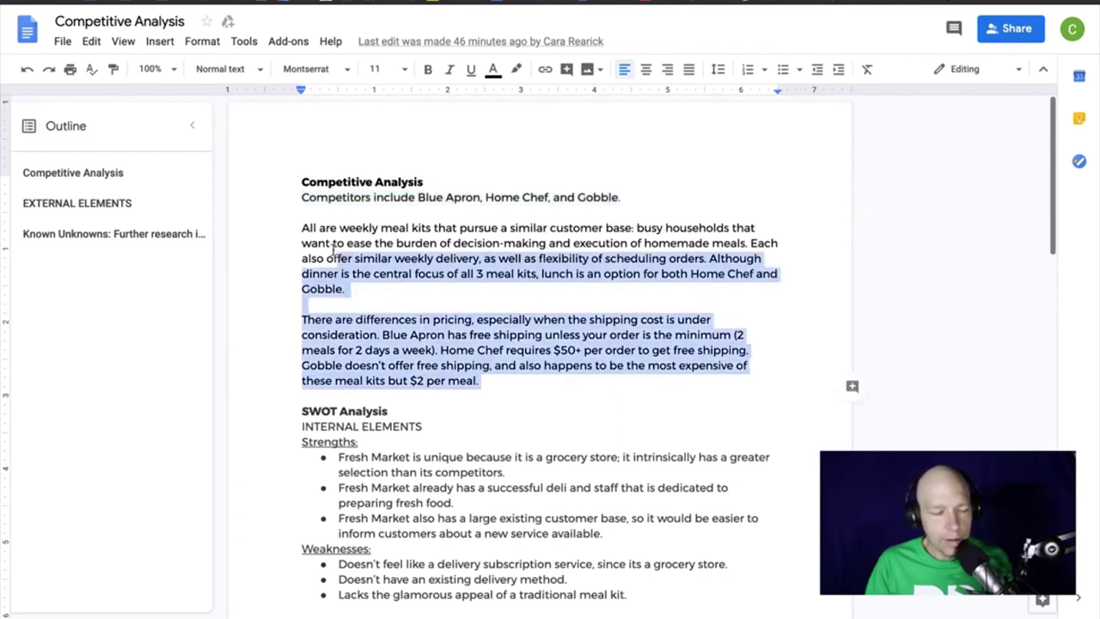
pyautogui.click(484, 248)
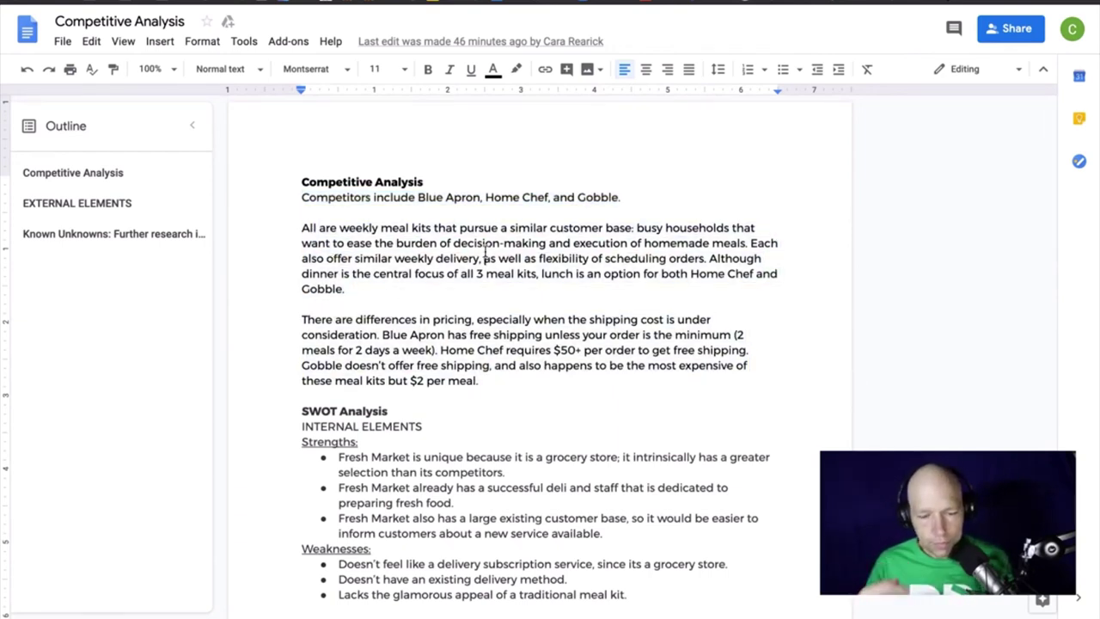
pyautogui.hotkey('ctrl', 'shift', 'Tab')
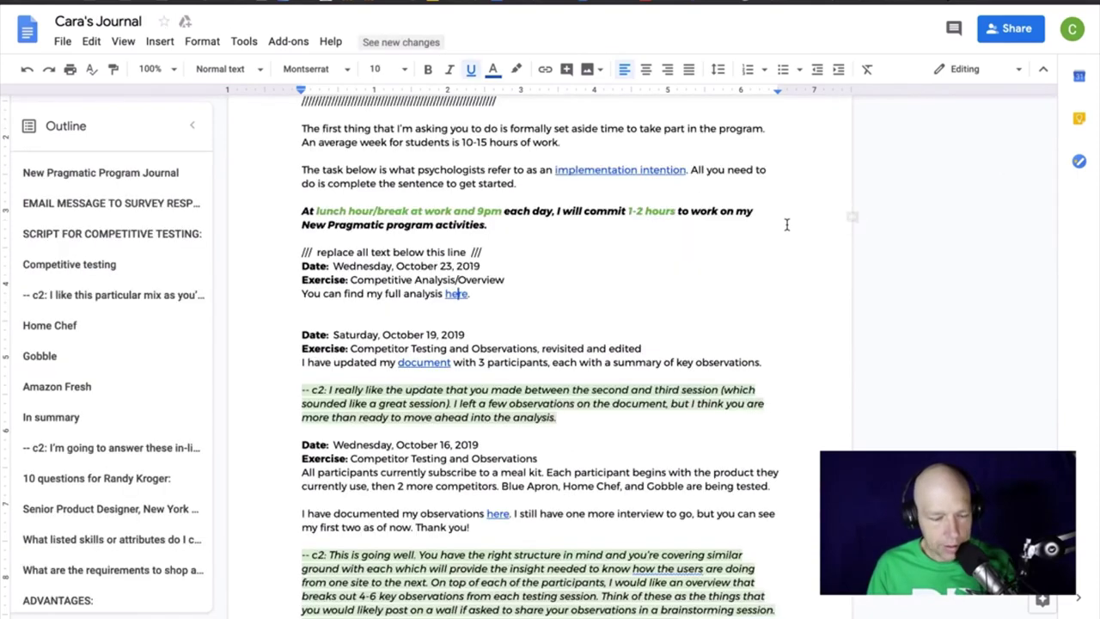
pyautogui.click(422, 361)
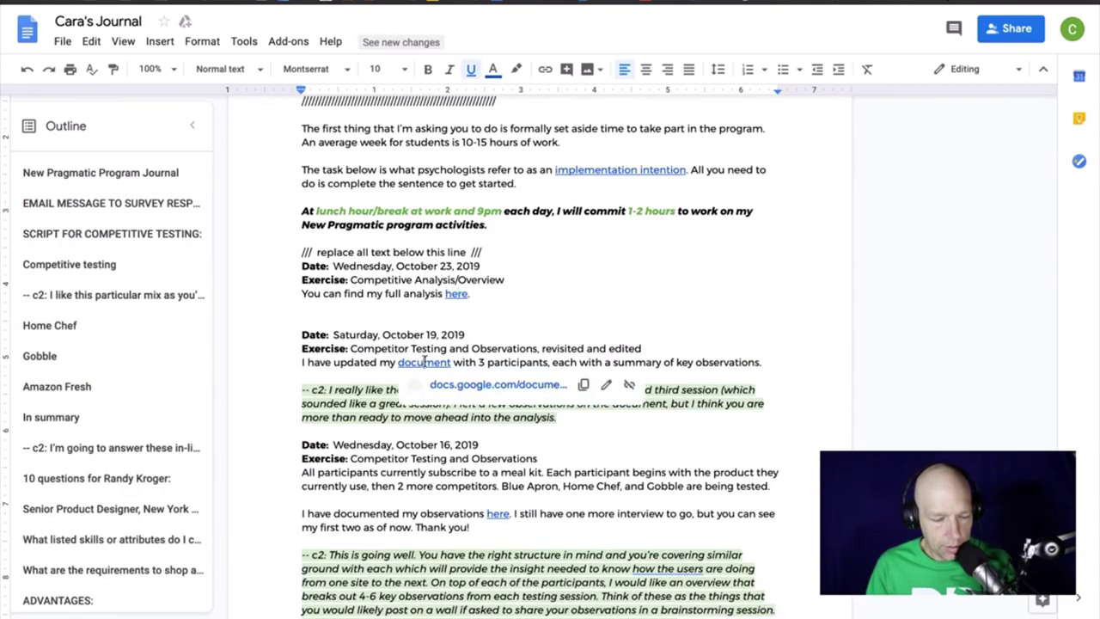
pyautogui.click(541, 349)
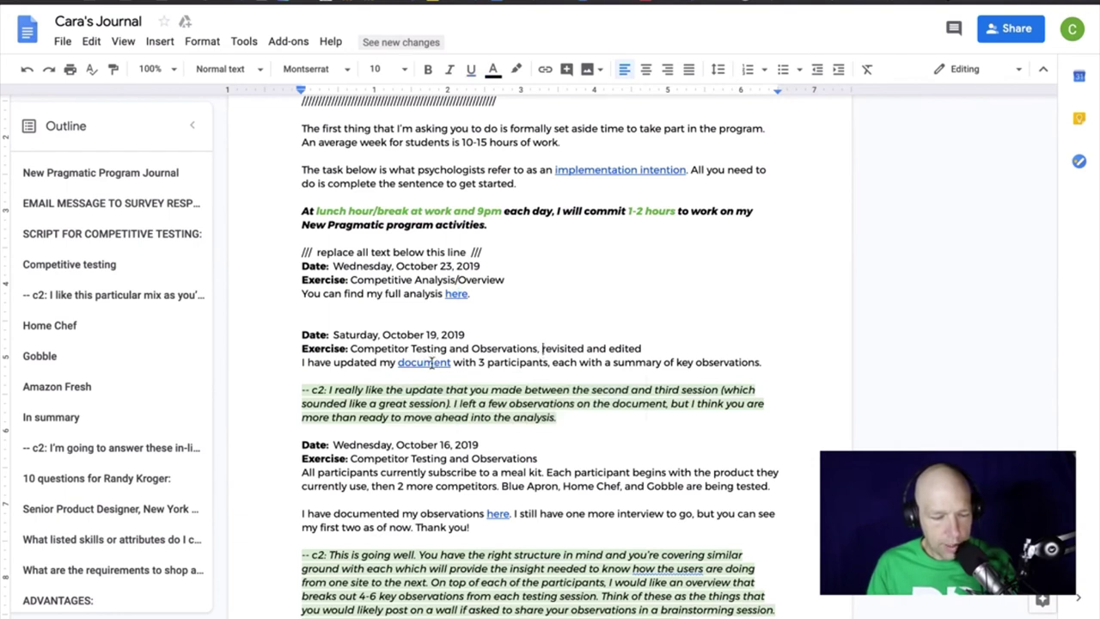
pyautogui.click(429, 362)
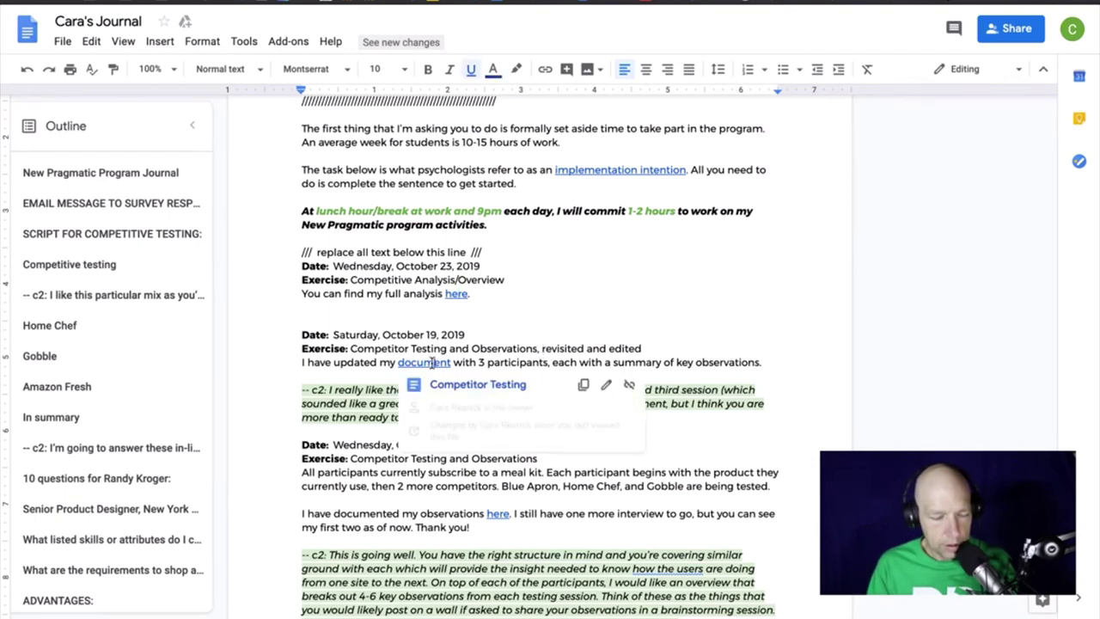
pyautogui.click(475, 384)
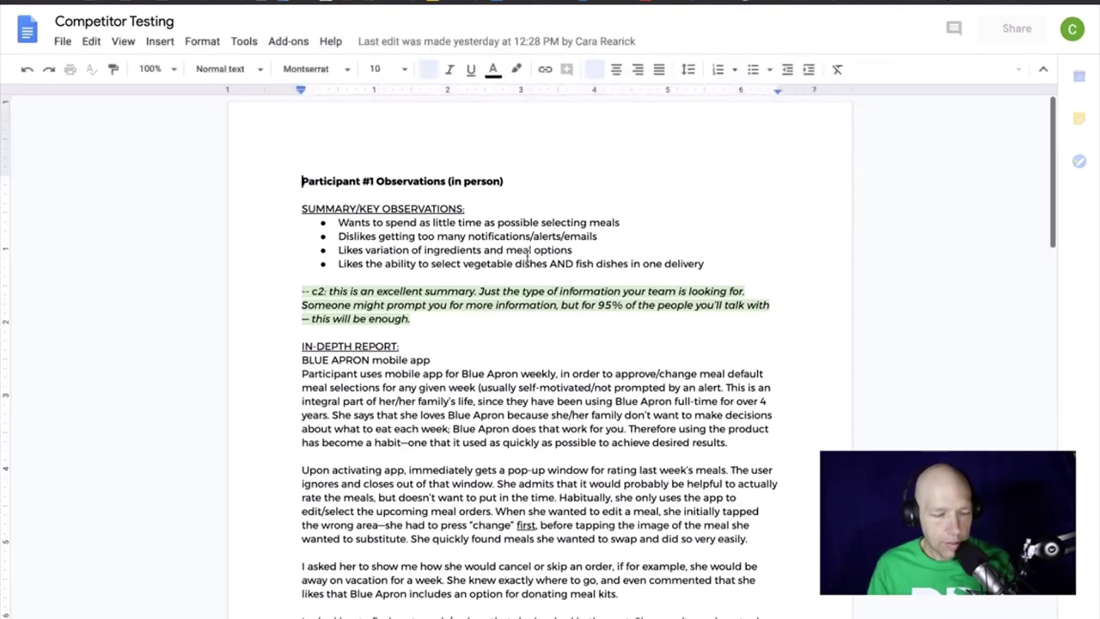
pyautogui.moveTo(408, 235); pyautogui.dragTo(520, 249)
pyautogui.scroll(-2, 545, 263)
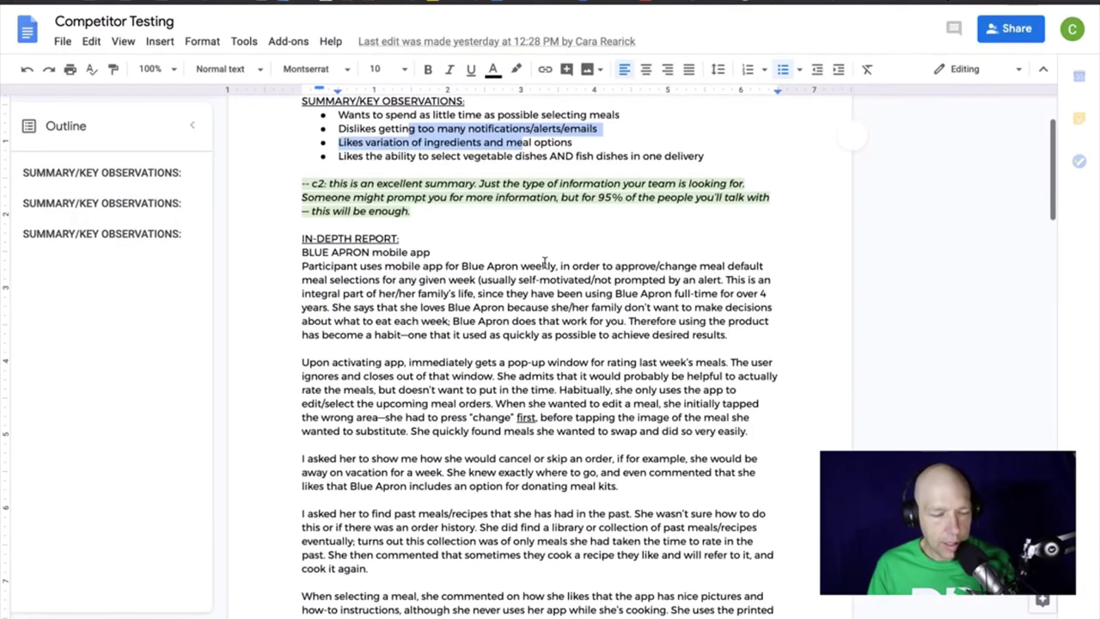
pyautogui.scroll(-5, 544, 263)
pyautogui.scroll(2, 544, 263)
pyautogui.scroll(-1, 545, 260)
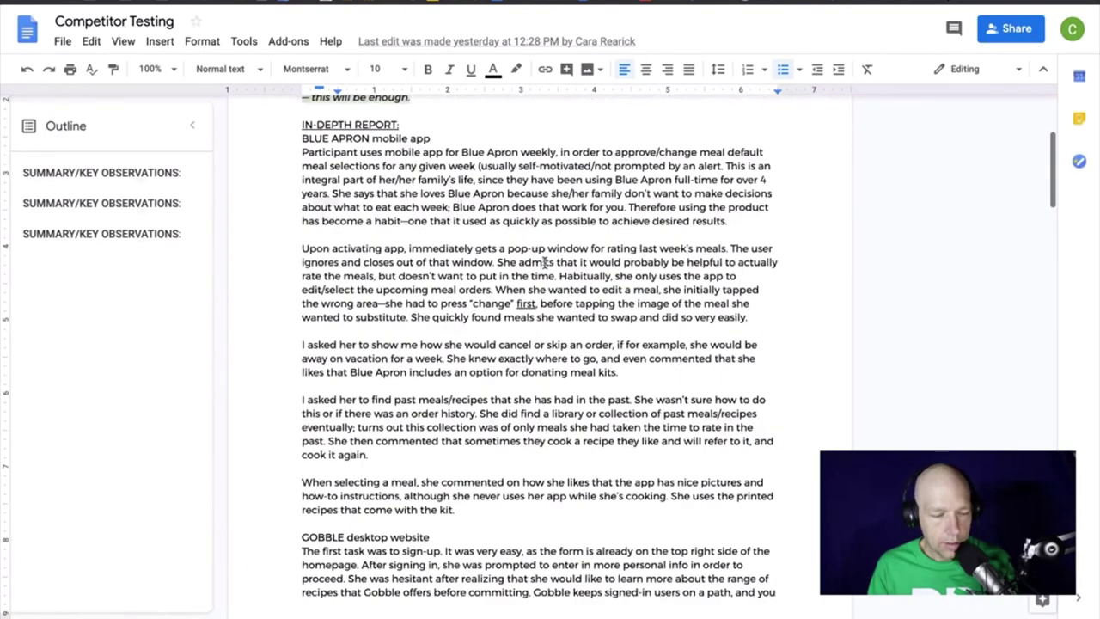
pyautogui.scroll(-5, 545, 260)
pyautogui.scroll(-3, 545, 260)
pyautogui.scroll(-5, 545, 260)
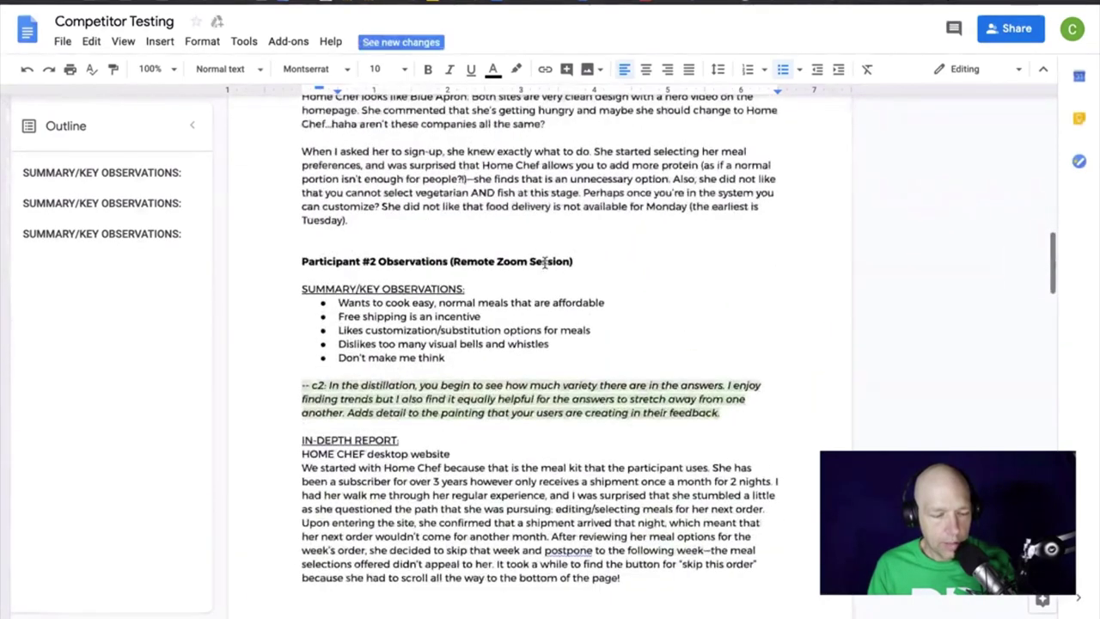
pyautogui.moveTo(455, 302); pyautogui.dragTo(583, 338)
pyautogui.scroll(-4, 583, 337)
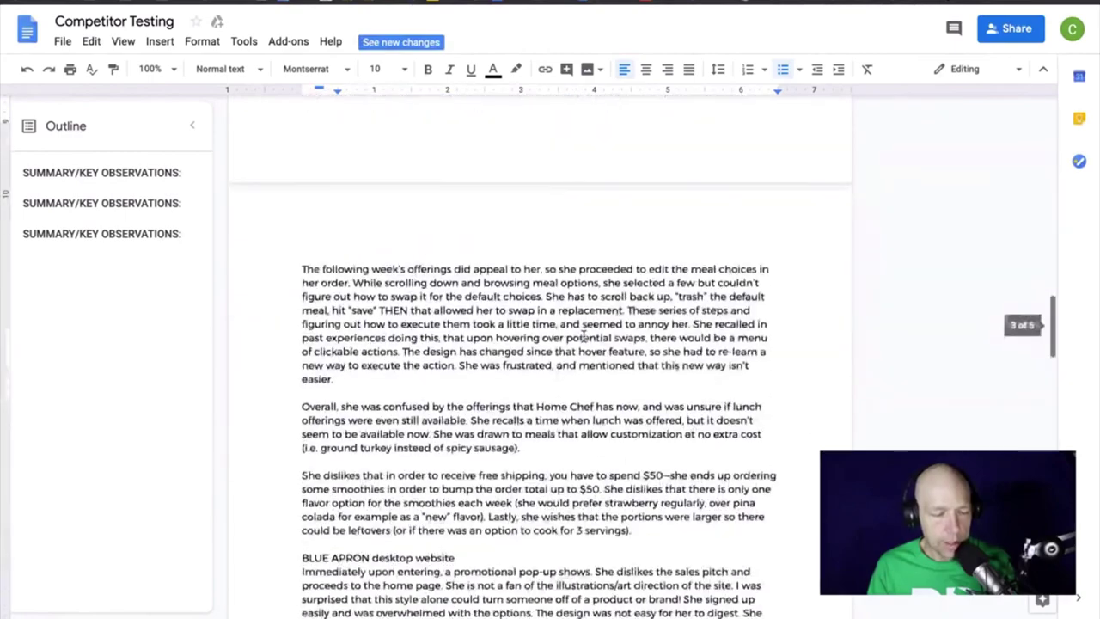
pyautogui.scroll(-2, 583, 337)
pyautogui.scroll(-3, 583, 336)
pyautogui.scroll(-3, 583, 335)
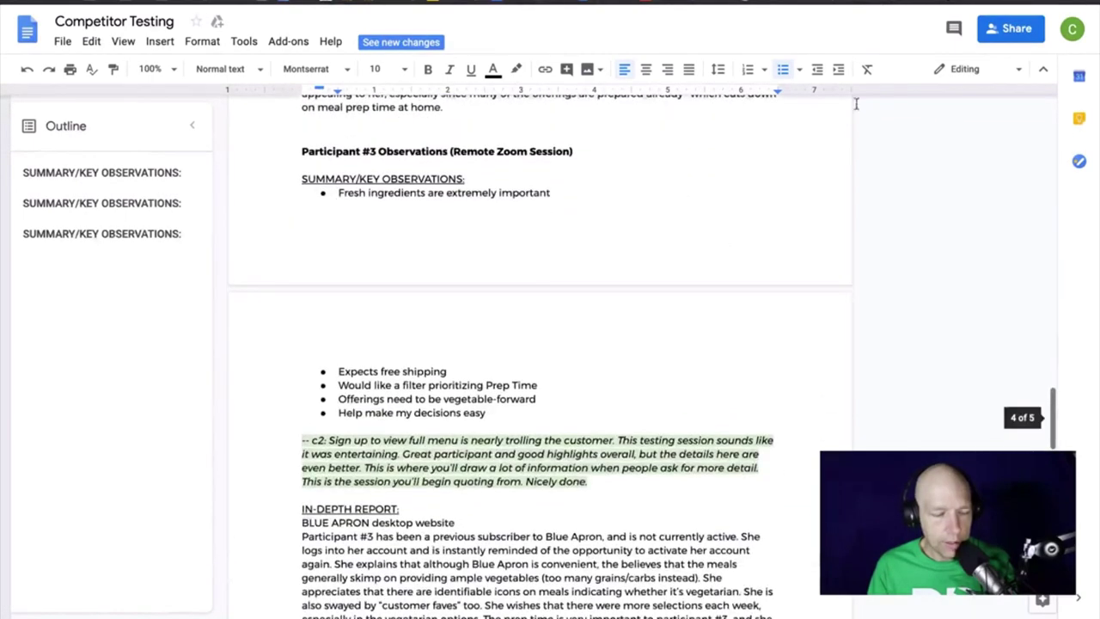
pyautogui.click(951, 2)
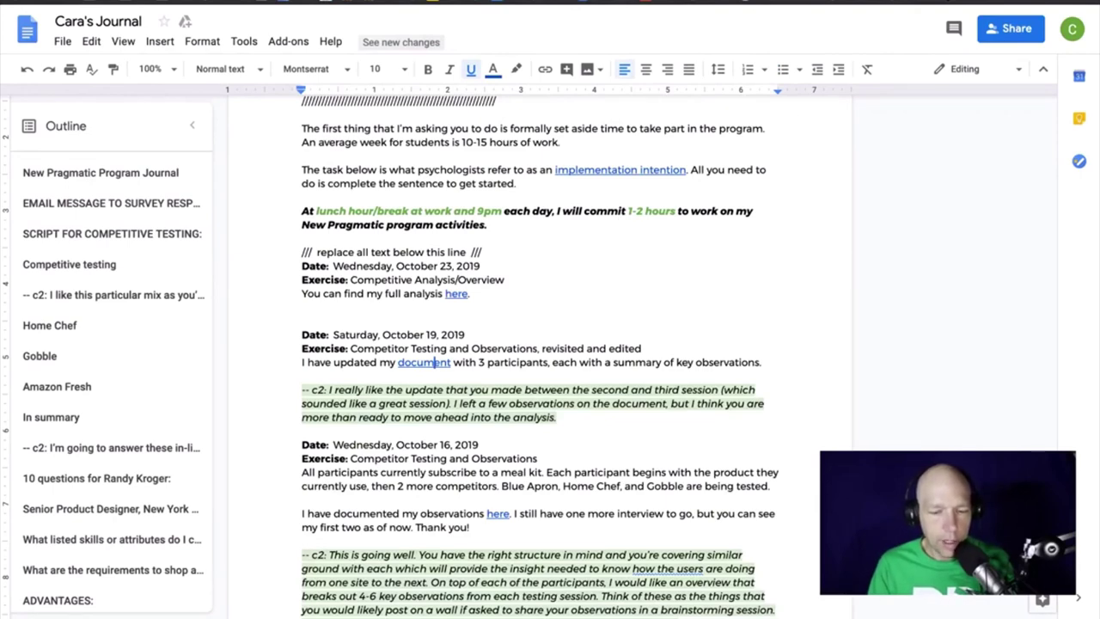
# Return to the Competitive Analysis tab and read through its overview, pricing and SWOT sections
pyautogui.click(885, 3)
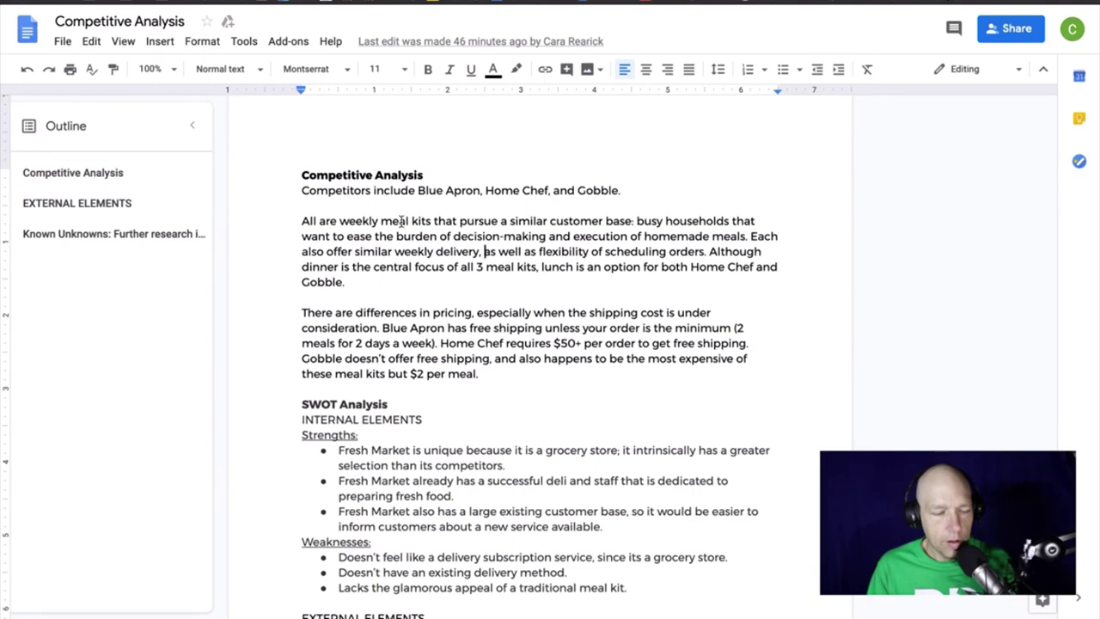
pyautogui.click(410, 221)
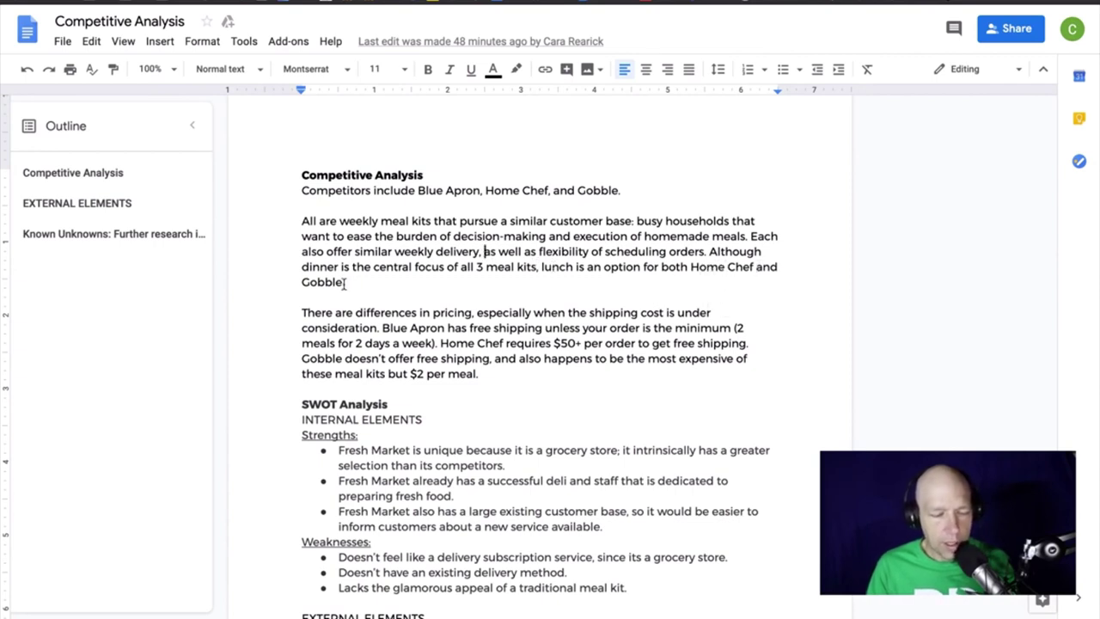
pyautogui.scroll(-2, 442, 312)
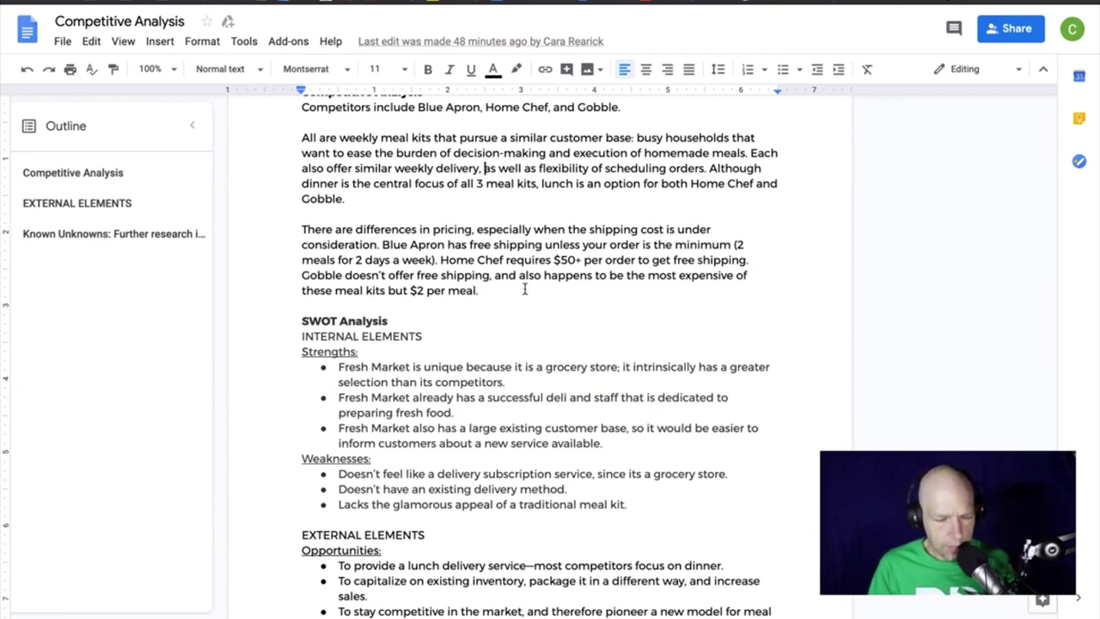
pyautogui.scroll(1, 490, 289)
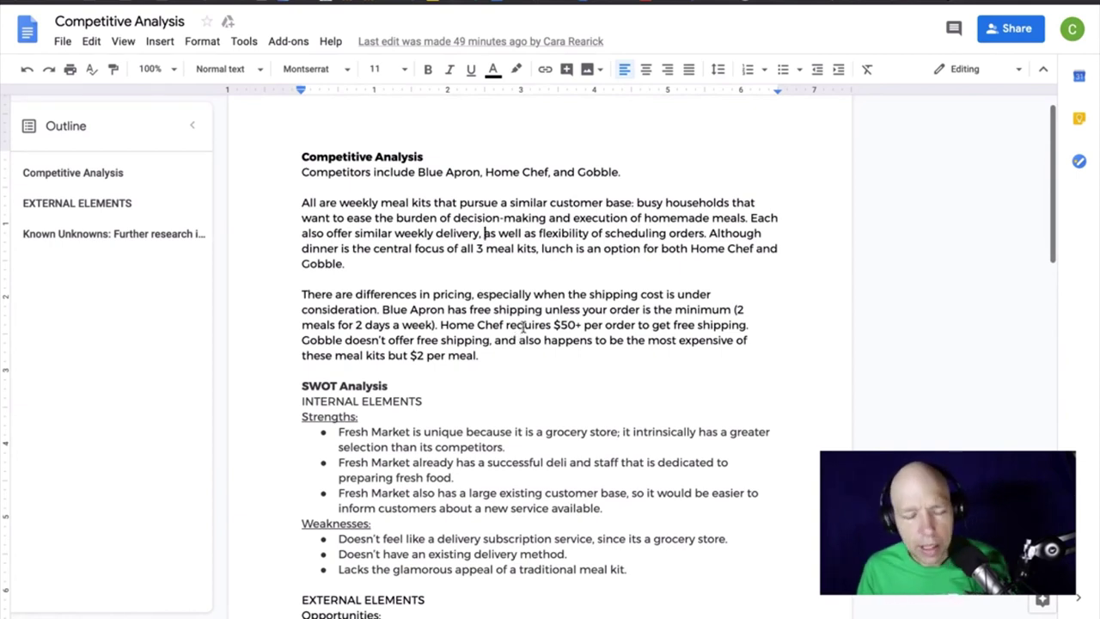
pyautogui.scroll(-1, 522, 330)
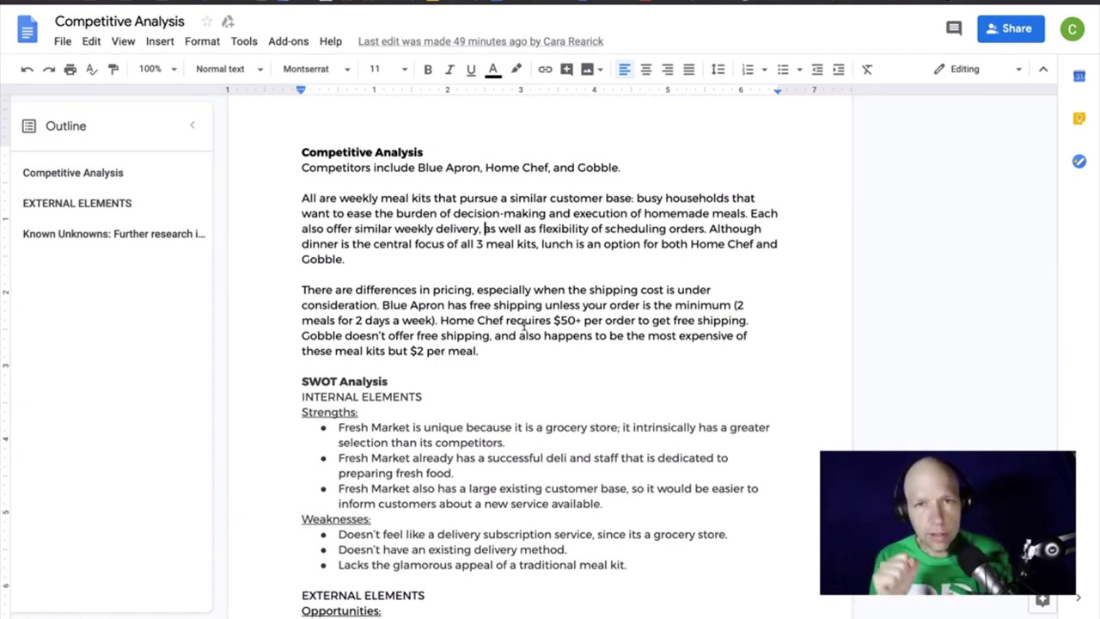
pyautogui.hotkey('ctrl', 'Right')
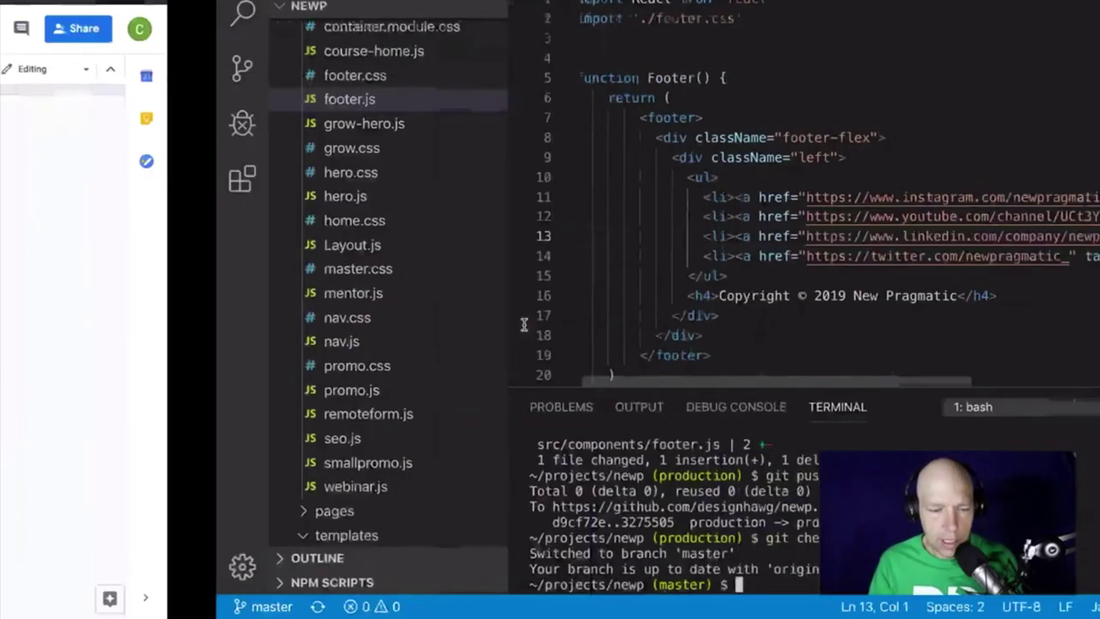
pyautogui.hotkey('ctrl', 'Left')
pyautogui.hotkey('ctrl', 'Left')
pyautogui.hotkey('ctrl', 'Left')
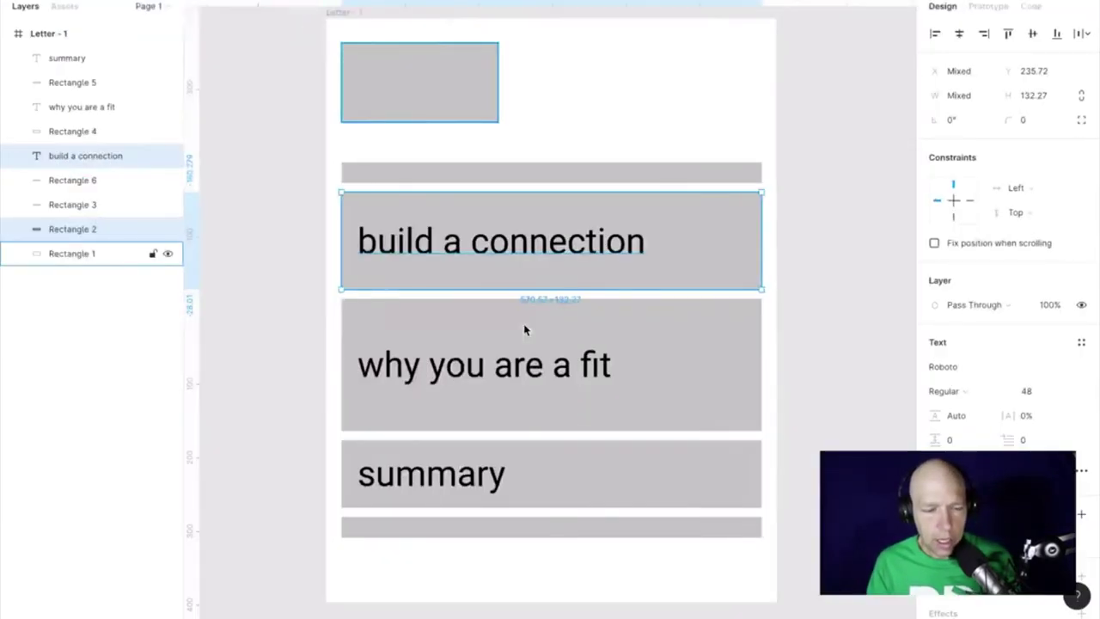
pyautogui.scroll(-1, 524, 330)
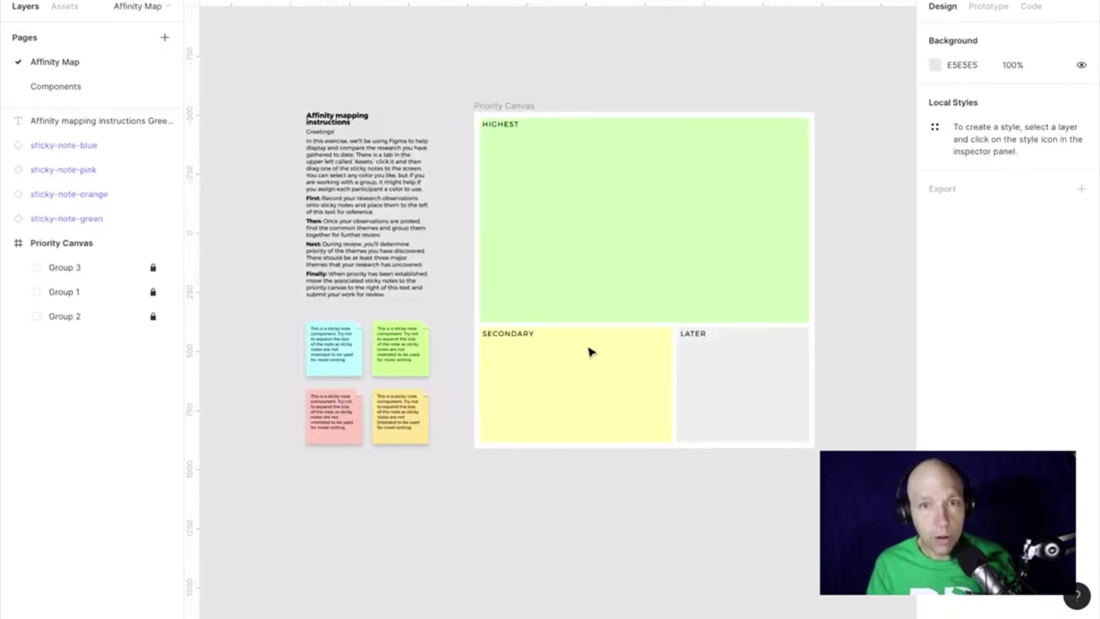
pyautogui.click(350, 359)
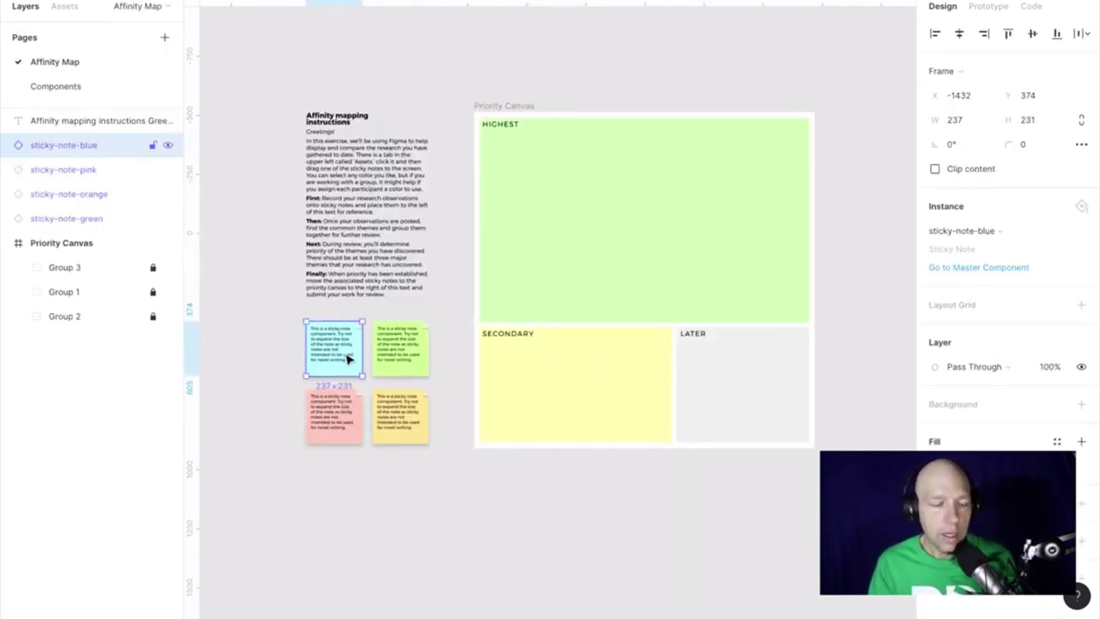
pyautogui.scroll(5, 349, 359)
pyautogui.scroll(-3, 349, 358)
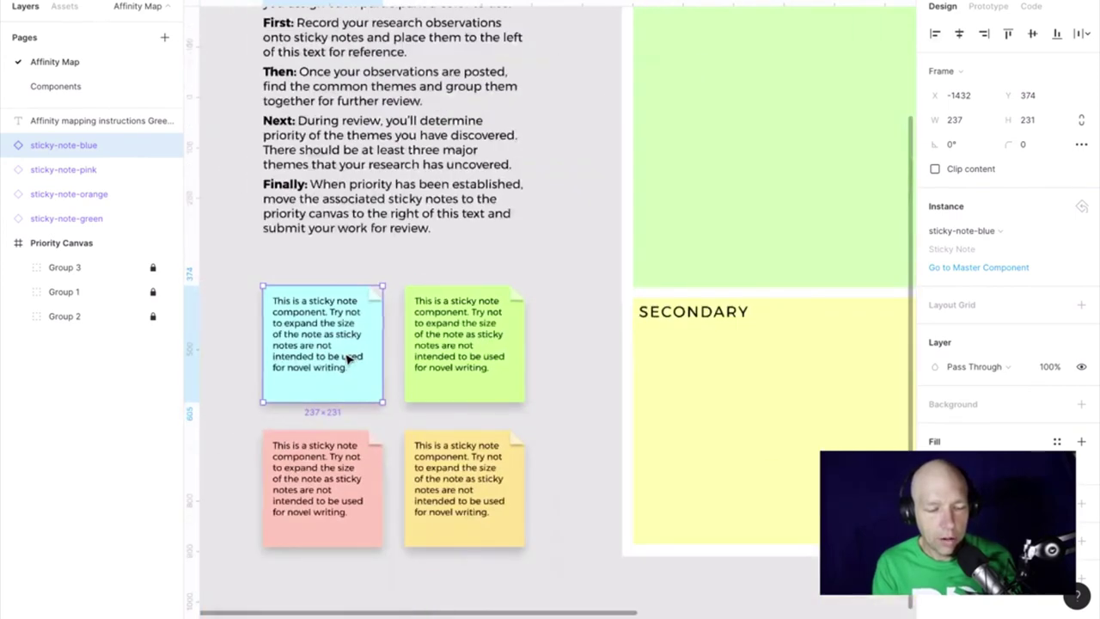
pyautogui.scroll(-2, 348, 359)
pyautogui.hscroll(-3, 348, 359)
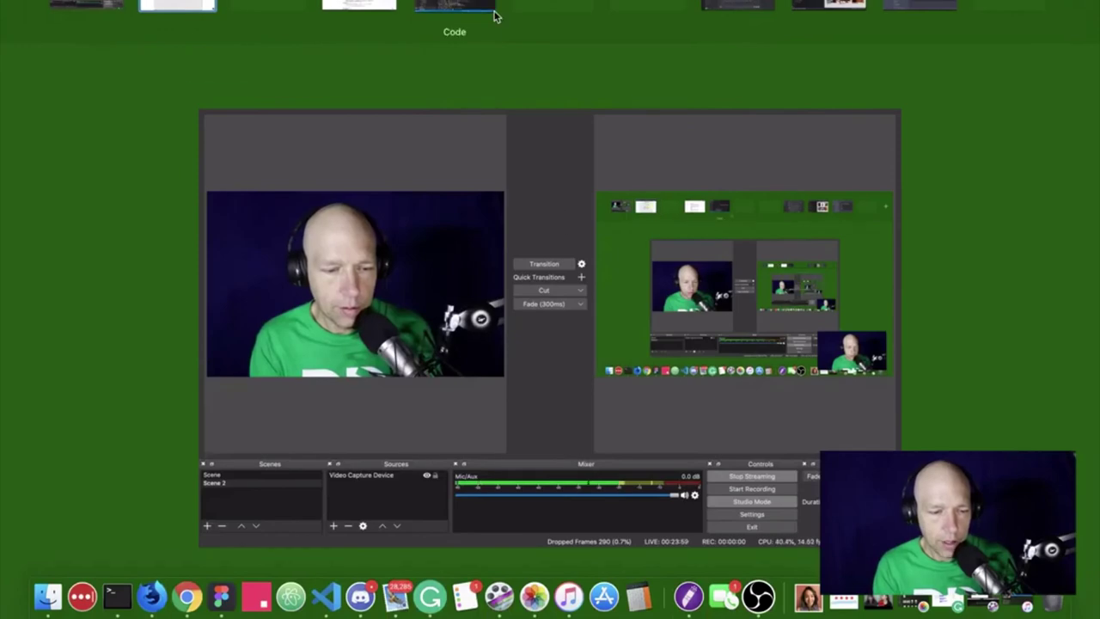
pyautogui.click(164, 8)
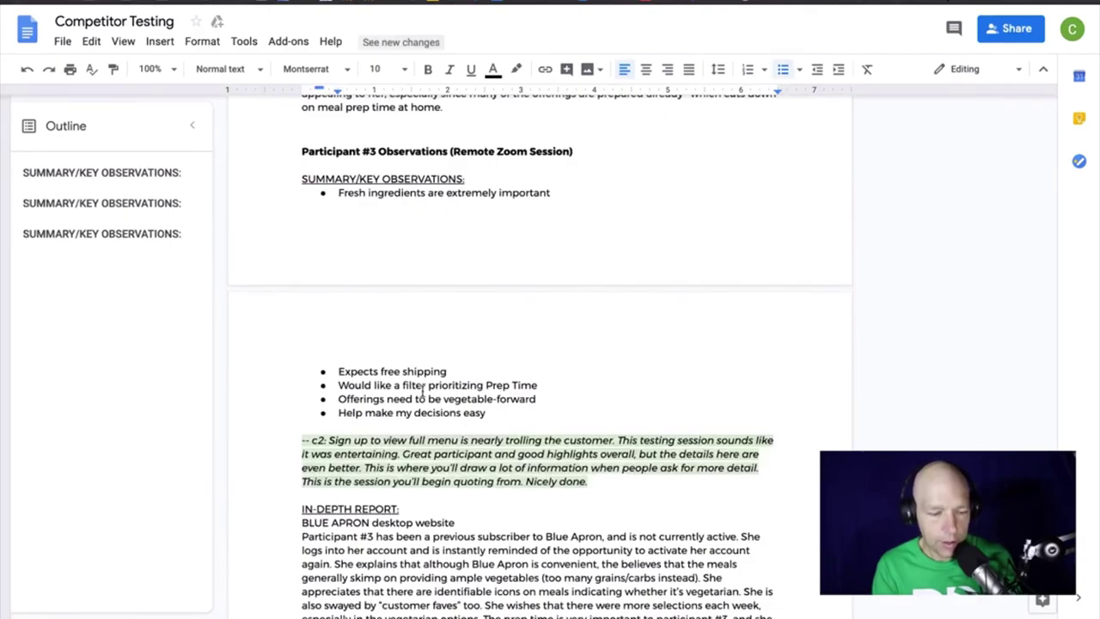
# Scroll up to Participant #1 Observations and select the first observation bullet
pyautogui.scroll(1, 457, 311)
pyautogui.scroll(2, 457, 312)
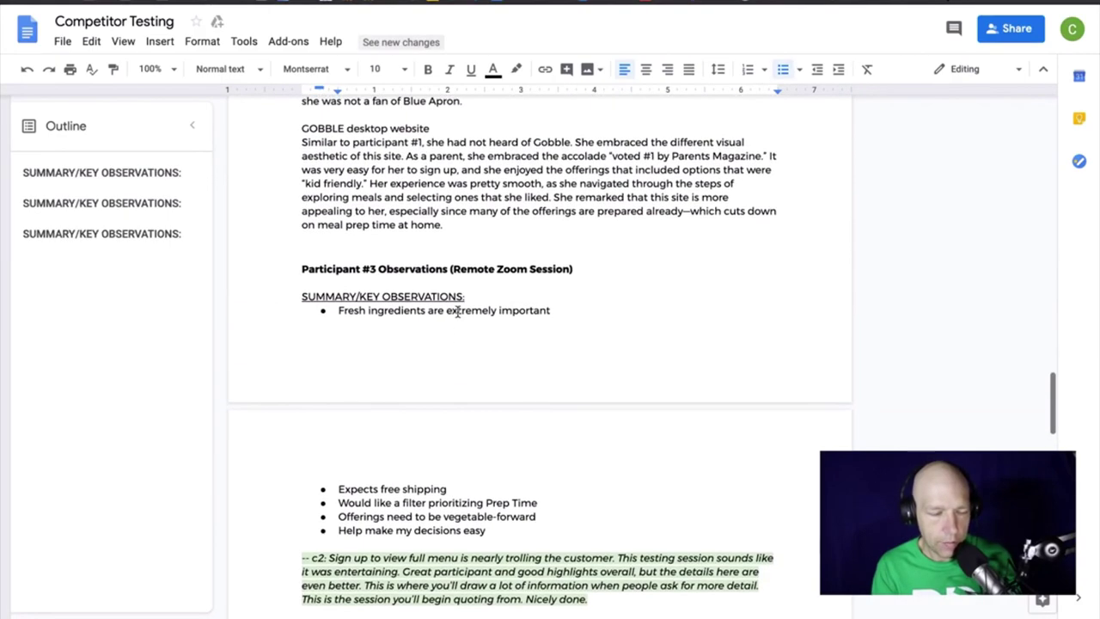
pyautogui.scroll(5, 457, 312)
pyautogui.scroll(10, 456, 312)
pyautogui.scroll(5, 456, 312)
pyautogui.scroll(1, 456, 312)
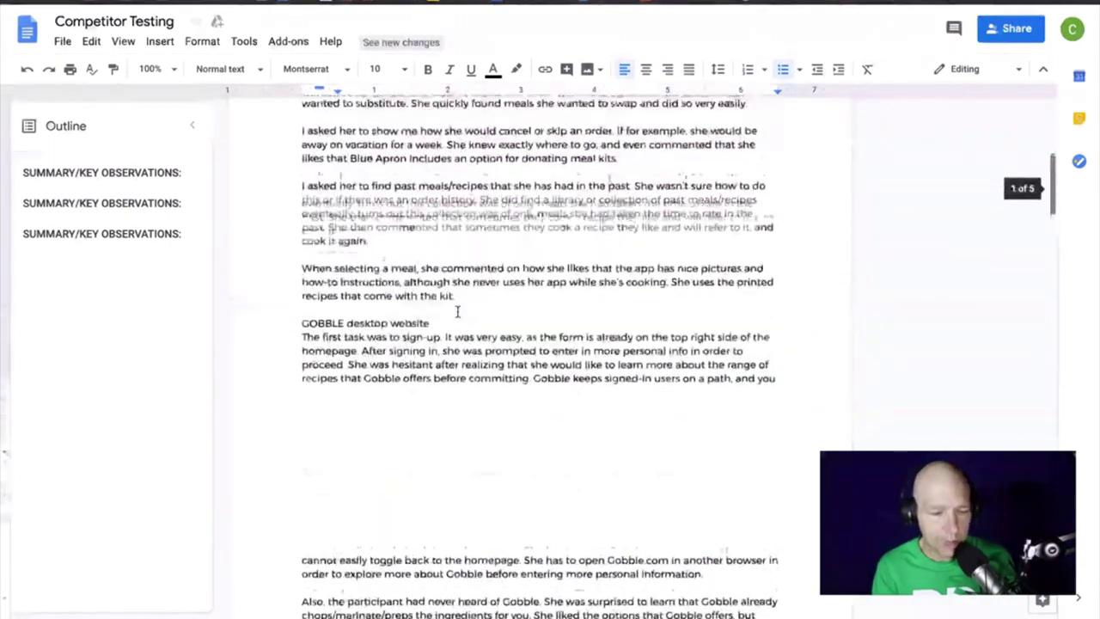
pyautogui.scroll(5, 457, 312)
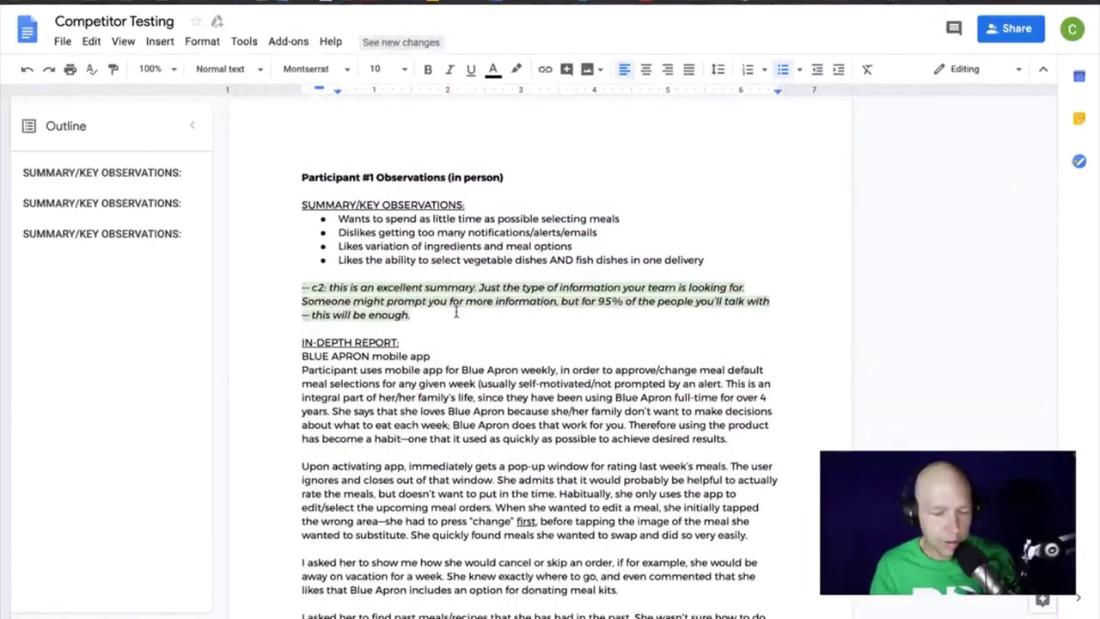
pyautogui.tripleClick(487, 220)
pyautogui.hotkey('ctrl', 'c')
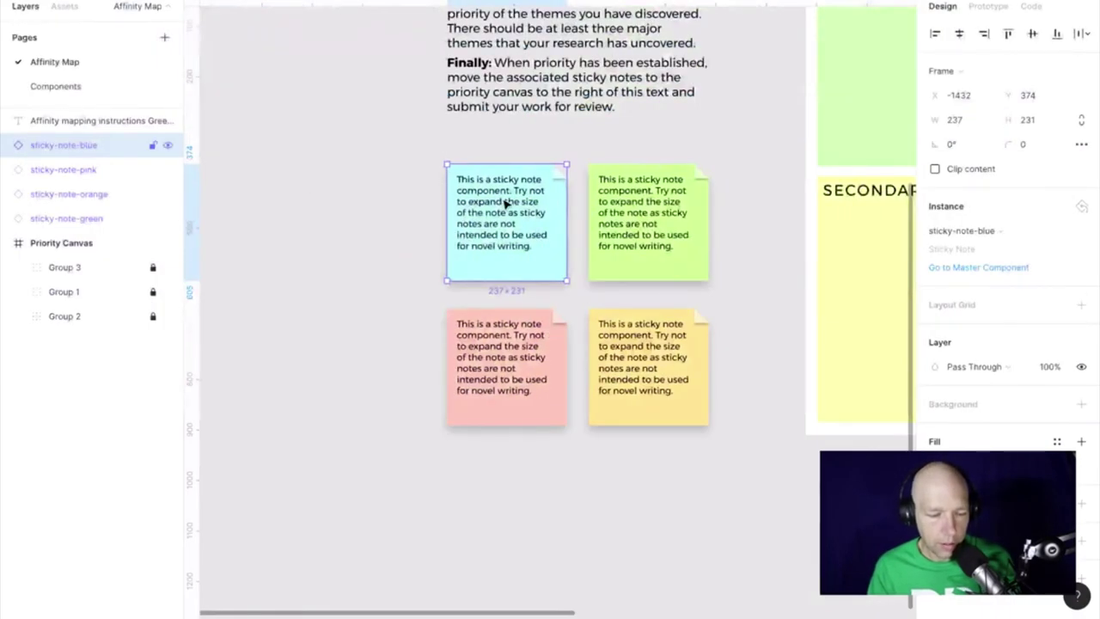
# Paste Participant #1's first observation into the blue sticky note
pyautogui.doubleClick(505, 203)
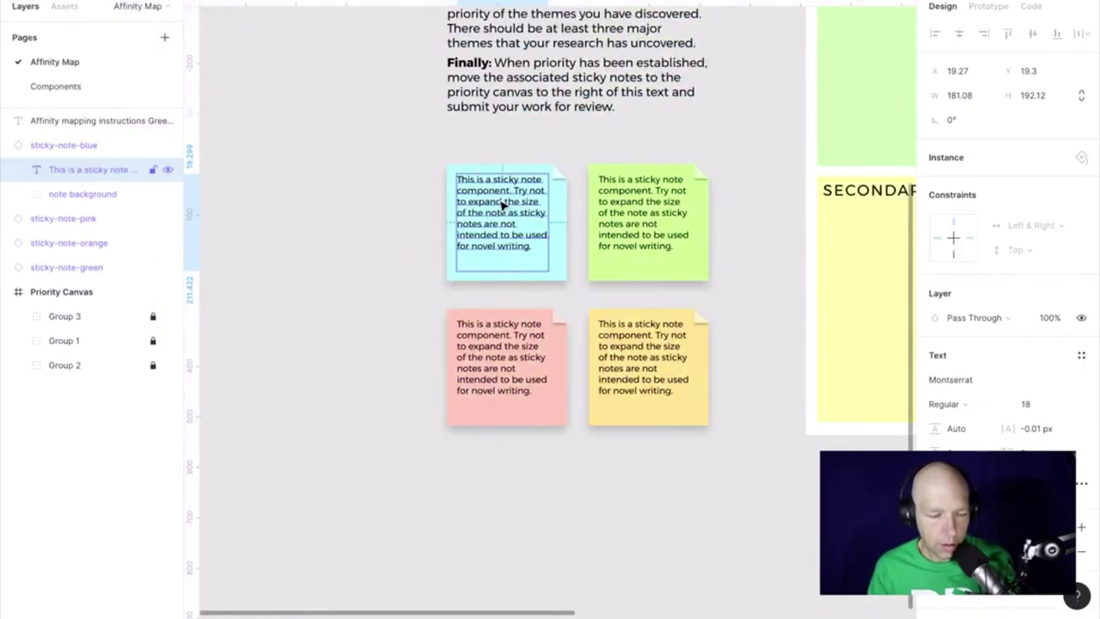
pyautogui.press('Return')
pyautogui.hotkey('ctrl', 'v')
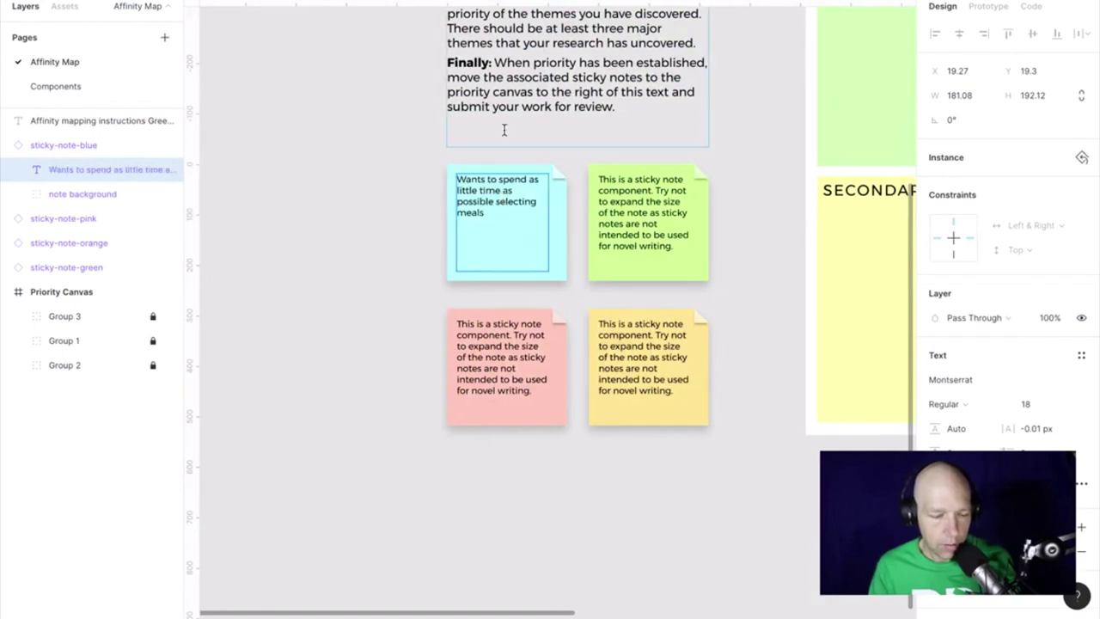
pyautogui.click(507, 144)
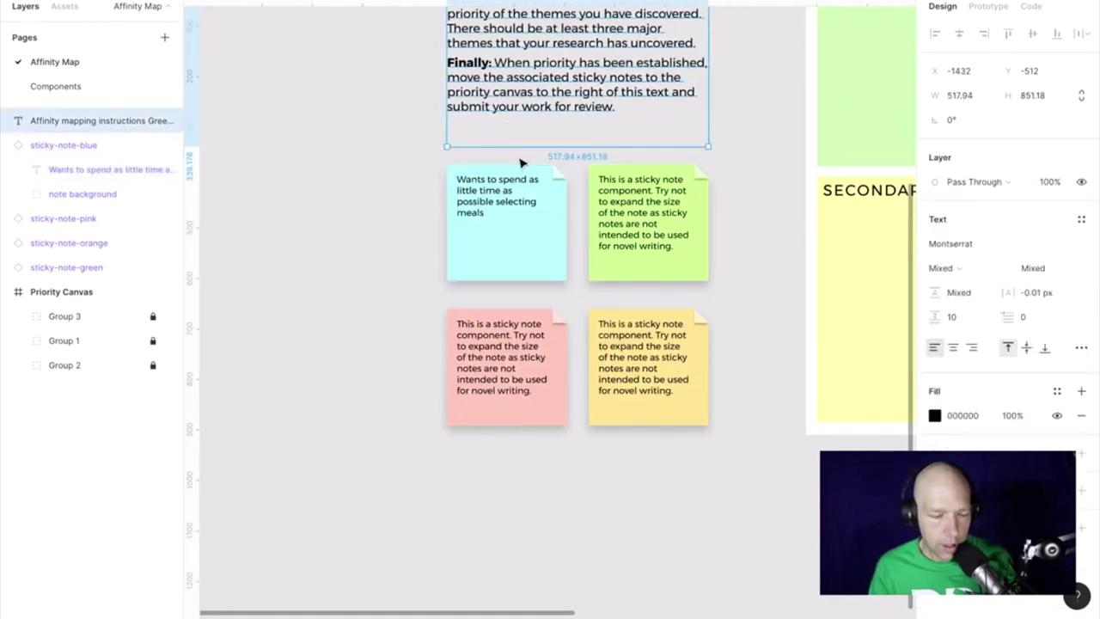
pyautogui.press('Escape')
pyautogui.click(516, 178)
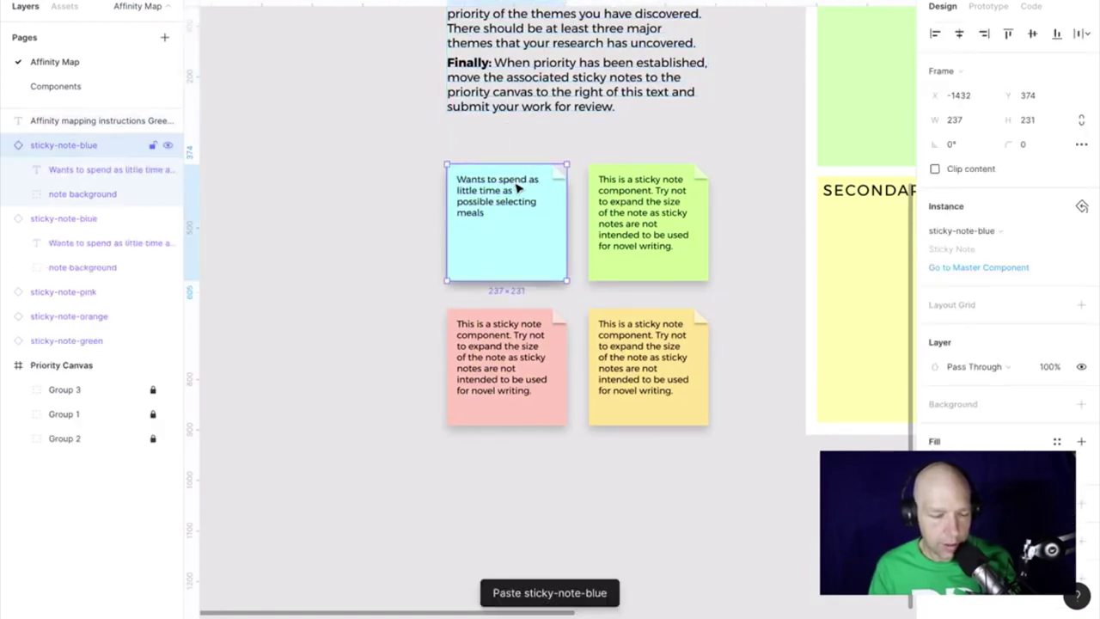
# Move the filled sticky note into the empty area left of the instructions
pyautogui.moveTo(515, 178); pyautogui.dragTo(277, 65)
pyautogui.scroll(1, 552, 124)
pyautogui.scroll(3, 552, 124)
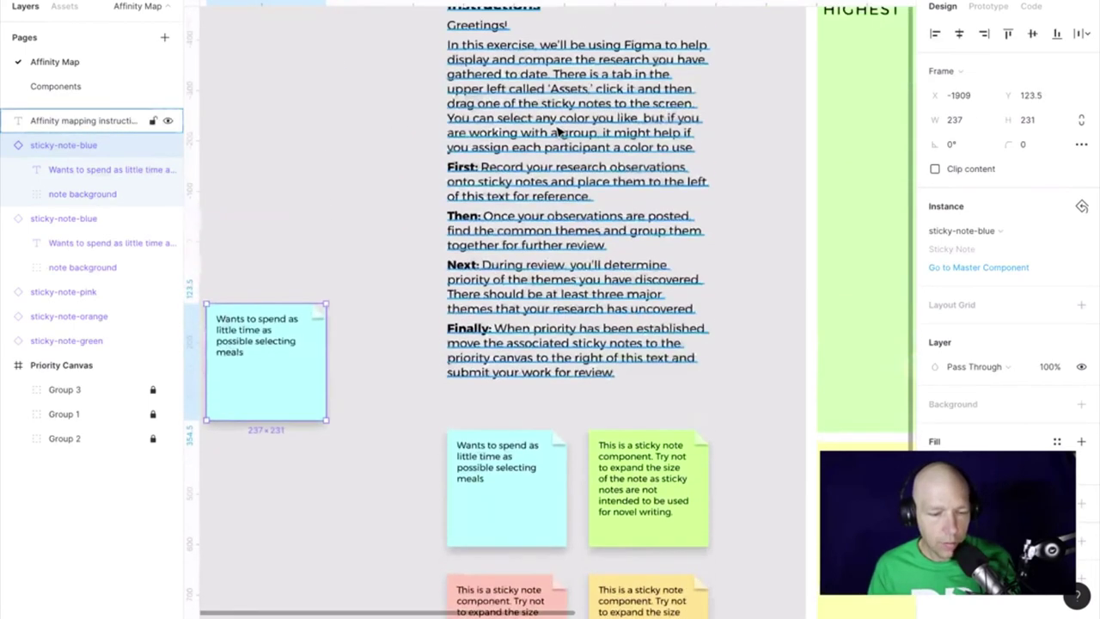
pyautogui.scroll(2, 515, 172)
pyautogui.scroll(-3, 453, 225)
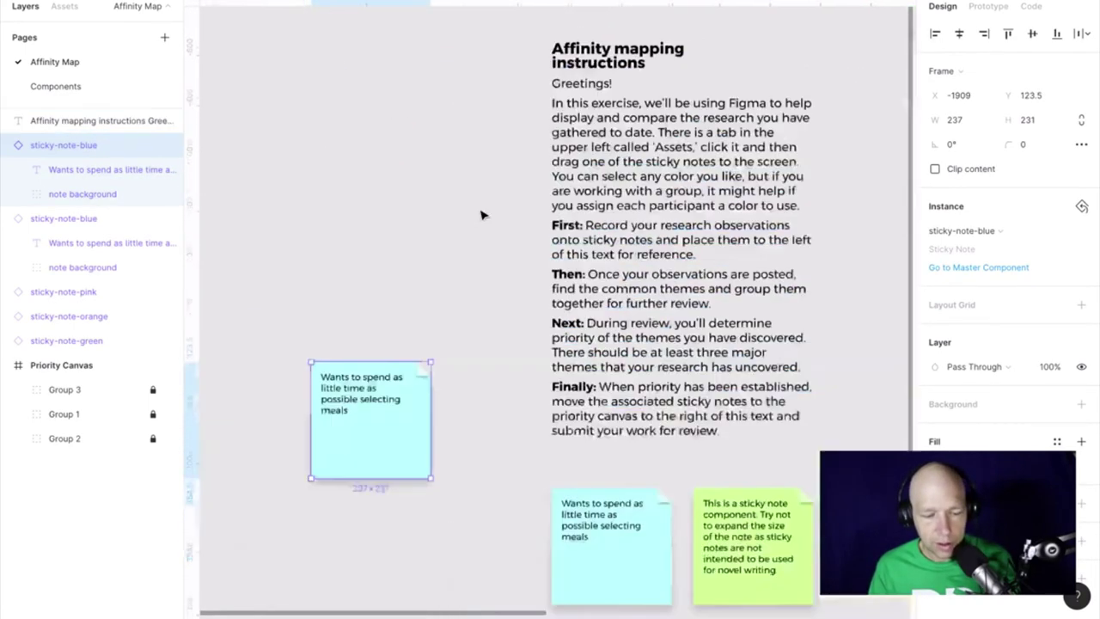
pyautogui.hscroll(-6, 485, 214)
pyautogui.hscroll(-3, 531, 222)
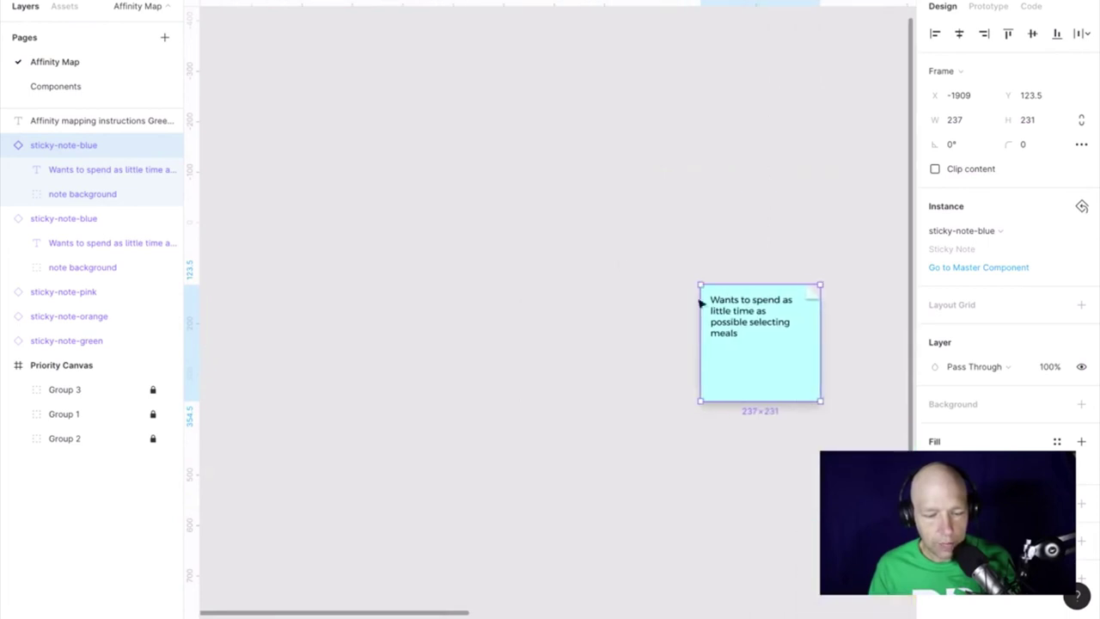
pyautogui.moveTo(780, 322); pyautogui.dragTo(340, 131)
pyautogui.click(481, 145)
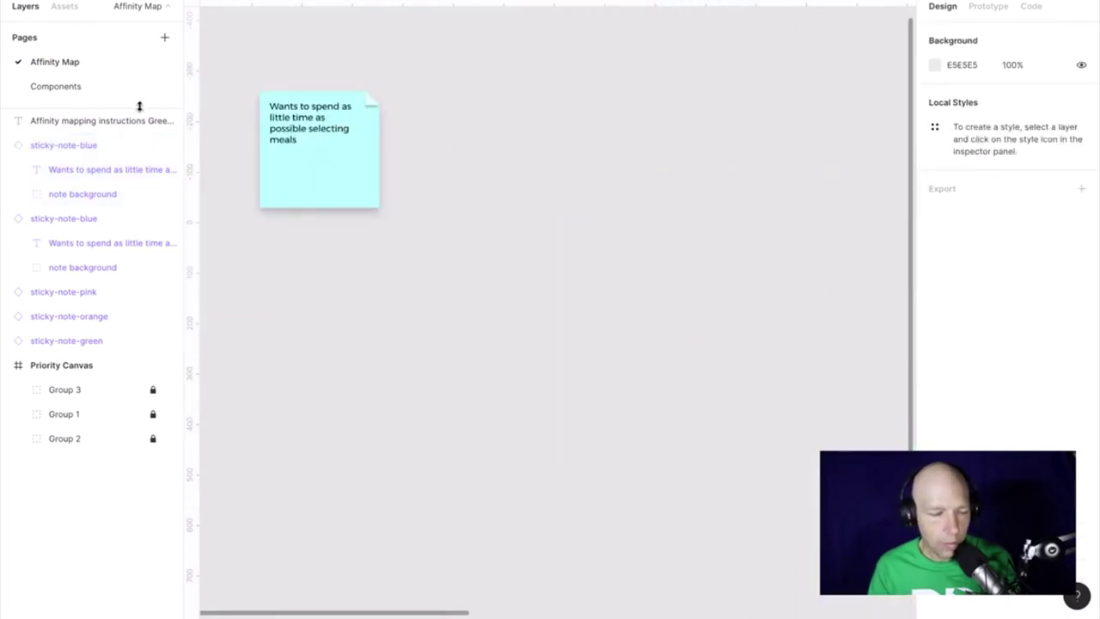
# Add a second blue sticky note holding the second observation from the research notes
pyautogui.click(62, 8)
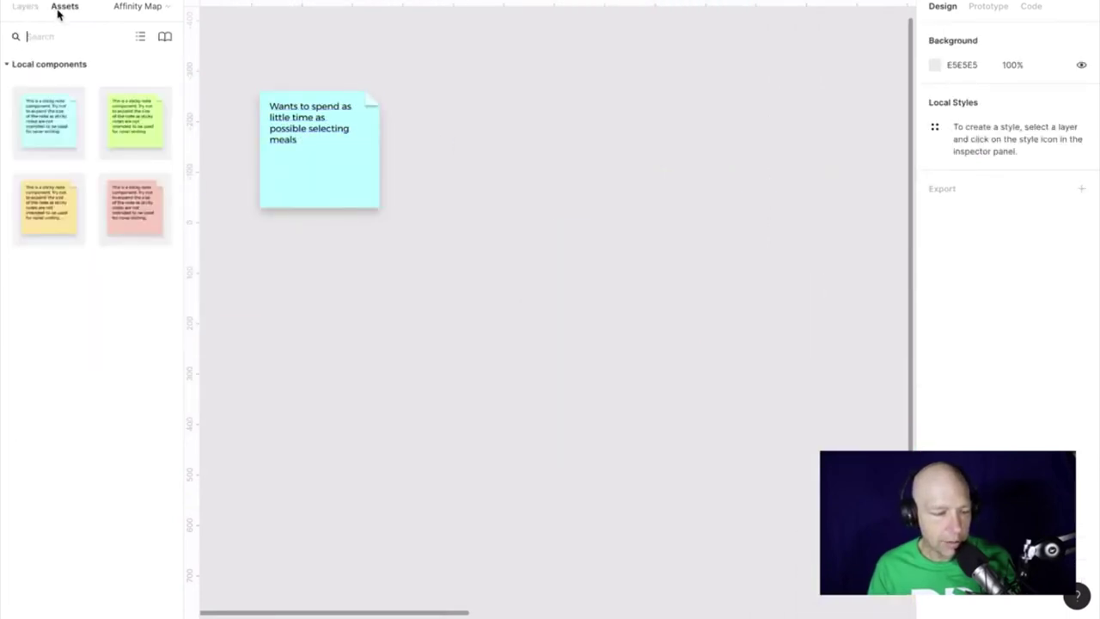
pyautogui.moveTo(60, 118)
pyautogui.mouseDown()
pyautogui.moveTo(474, 120)
pyautogui.moveTo(443, 127)
pyautogui.mouseUp()
pyautogui.hotkey('alt', 'Tab')
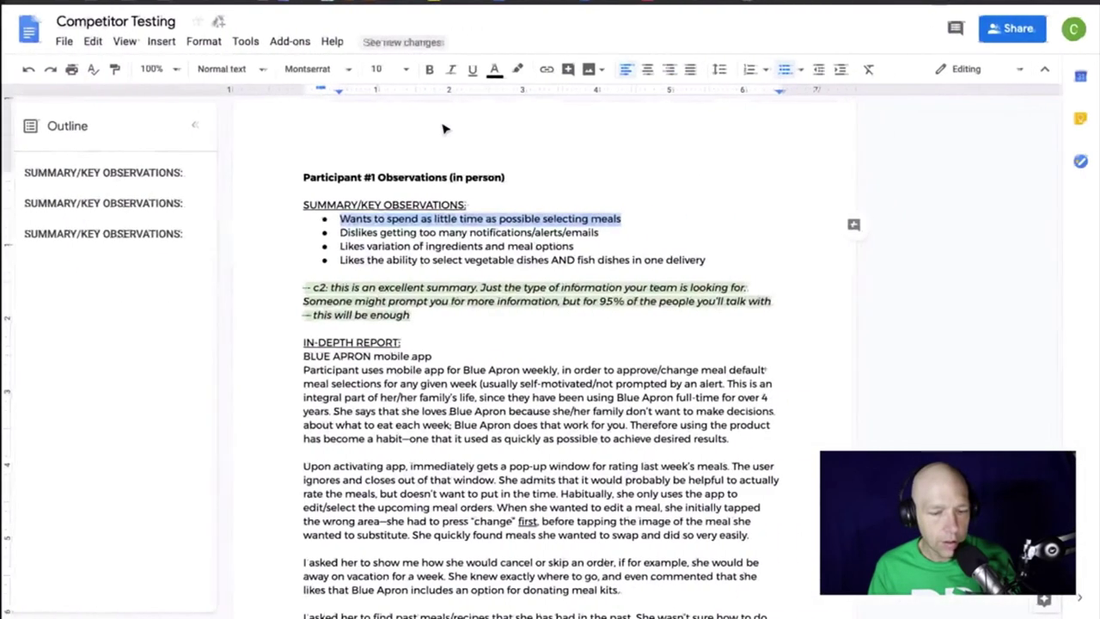
pyautogui.tripleClick(572, 230)
pyautogui.hotkey('ctrl', 'c')
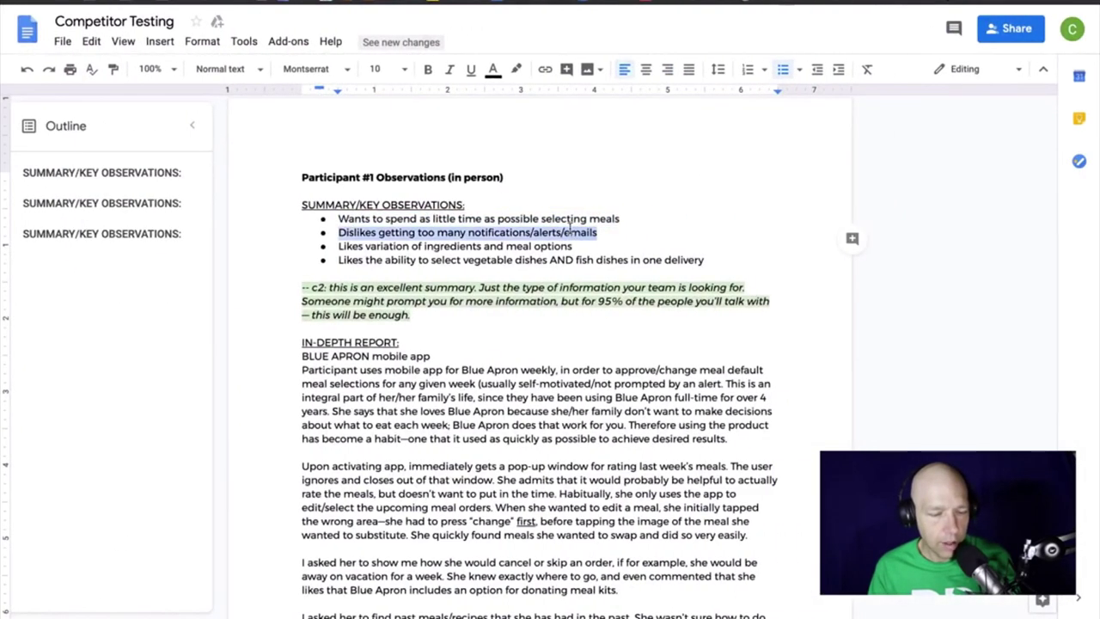
pyautogui.hotkey('alt', 'Tab')
pyautogui.doubleClick(448, 138)
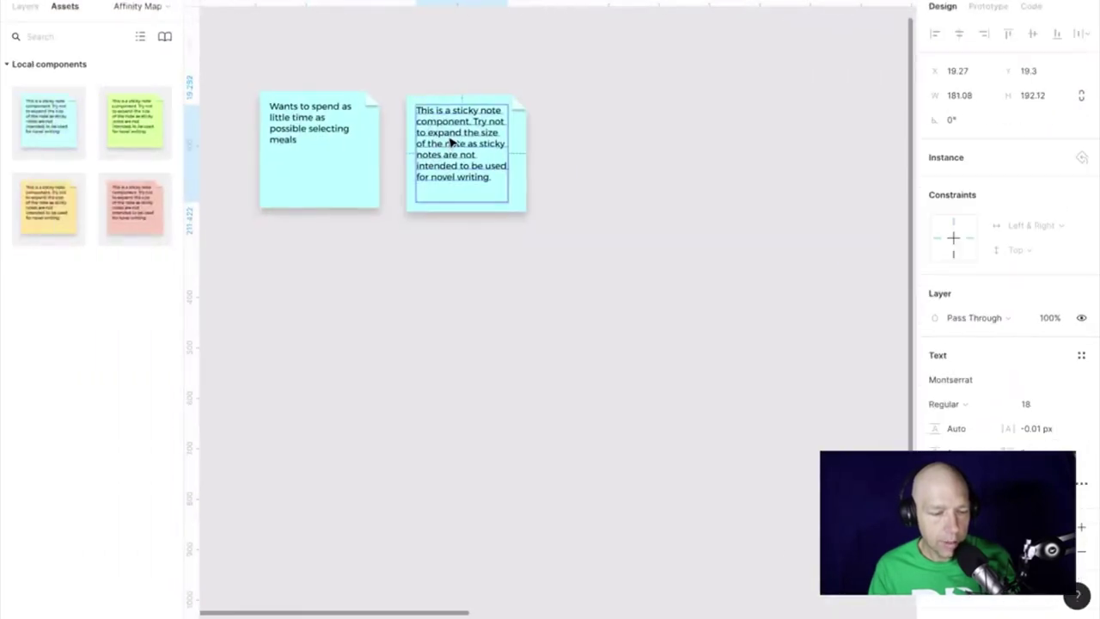
pyautogui.hotkey('ctrl', 'v')
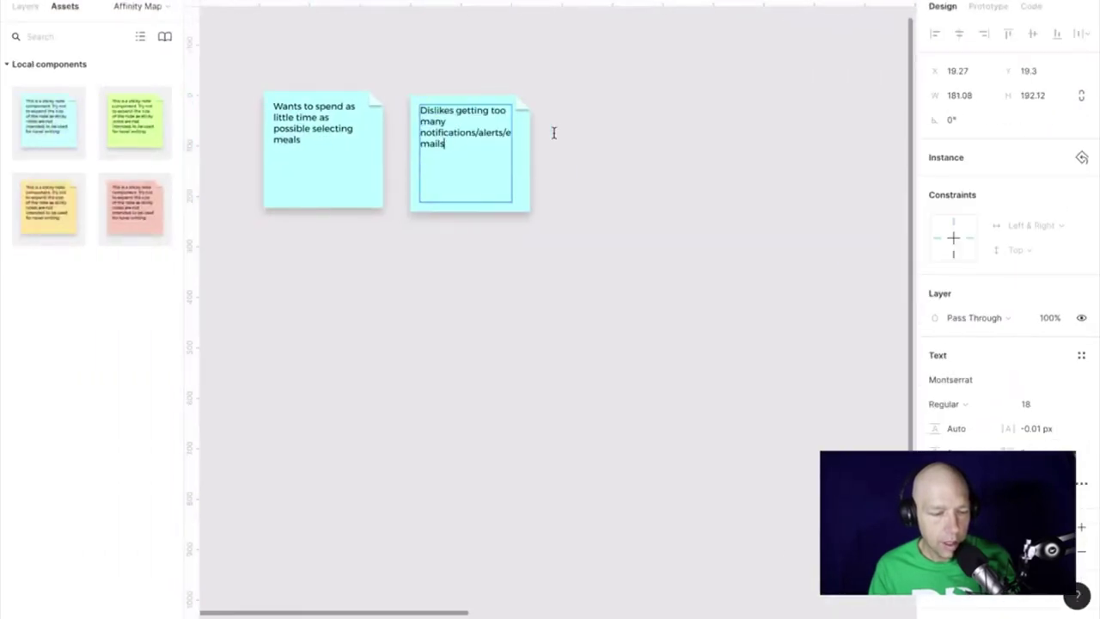
pyautogui.click(570, 137)
pyautogui.click(447, 101)
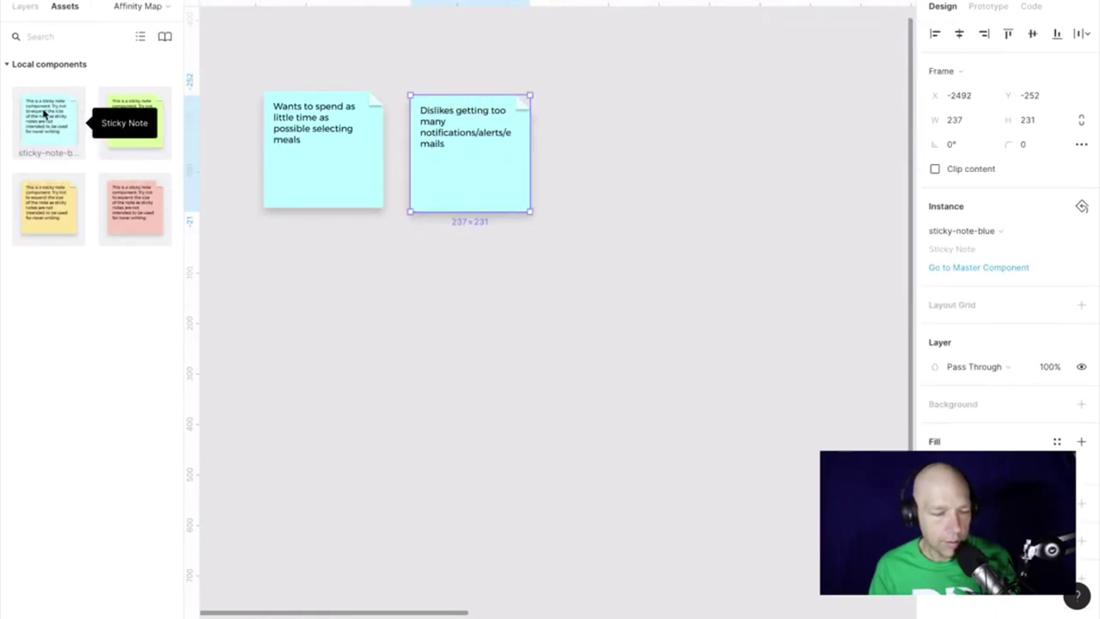
# Add a third blue sticky note reading 'Likes variation of ingredients and meal options' beside the second
pyautogui.moveTo(43, 114); pyautogui.dragTo(627, 120)
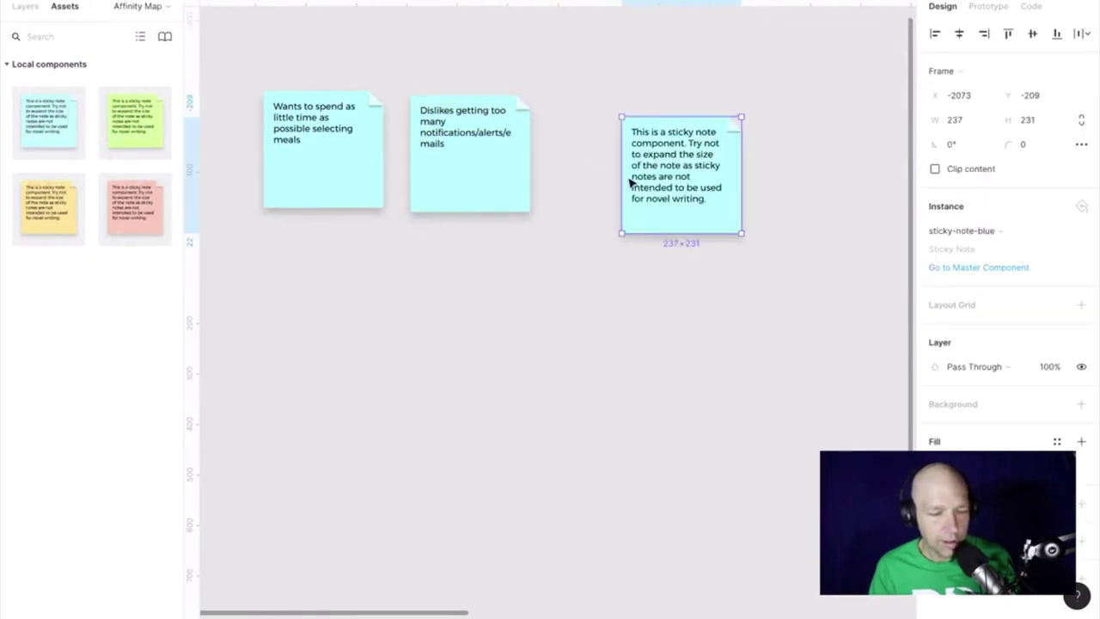
pyautogui.hotkey('ctrl', 'Right')
pyautogui.doubleClick(556, 246)
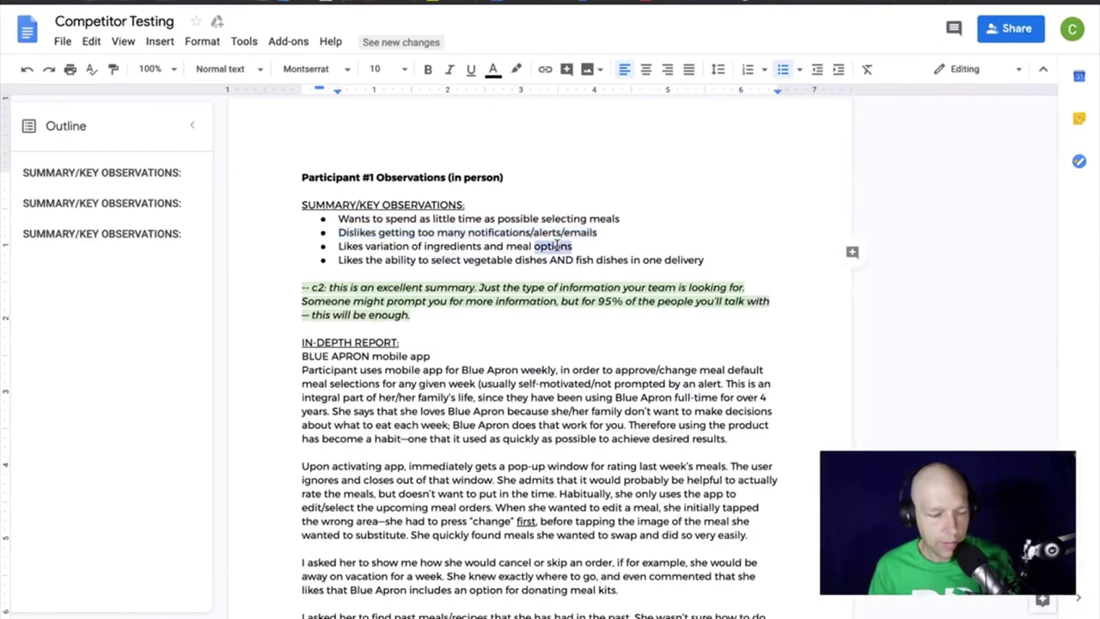
pyautogui.tripleClick(556, 245)
pyautogui.hotkey('ctrl', 'c')
pyautogui.hotkey('ctrl', 'Left')
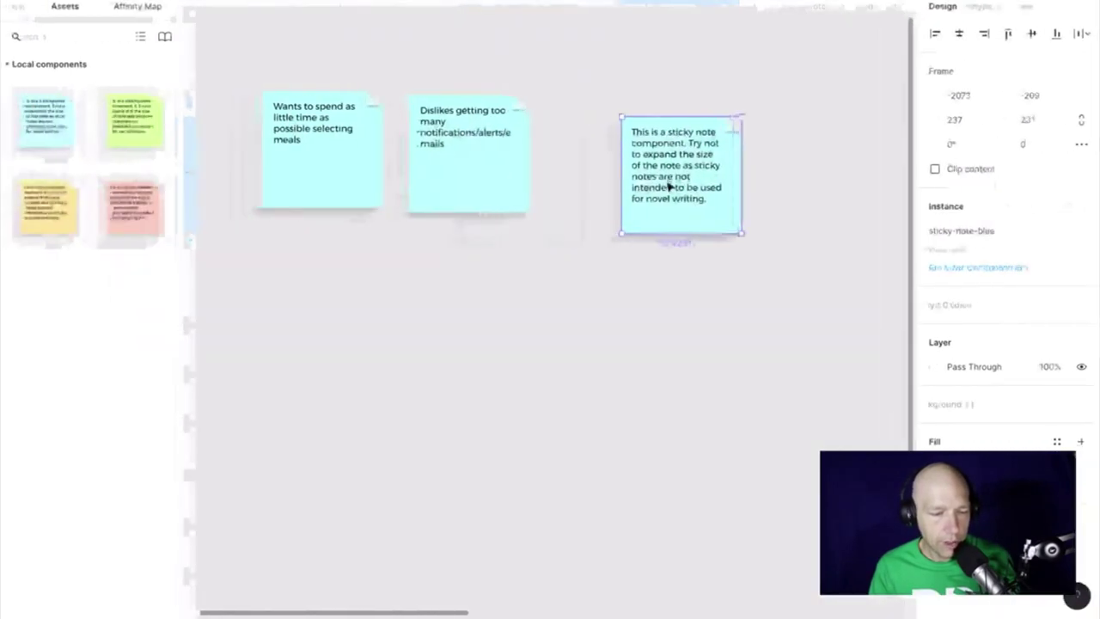
pyautogui.doubleClick(683, 168)
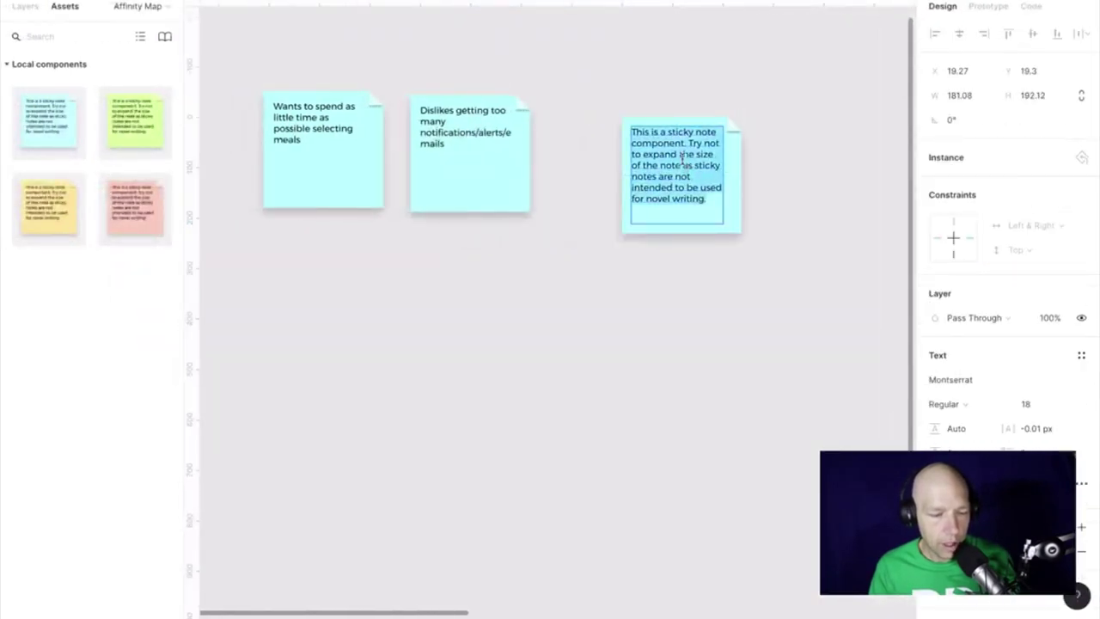
pyautogui.hotkey('ctrl', 'v')
pyautogui.click(777, 159)
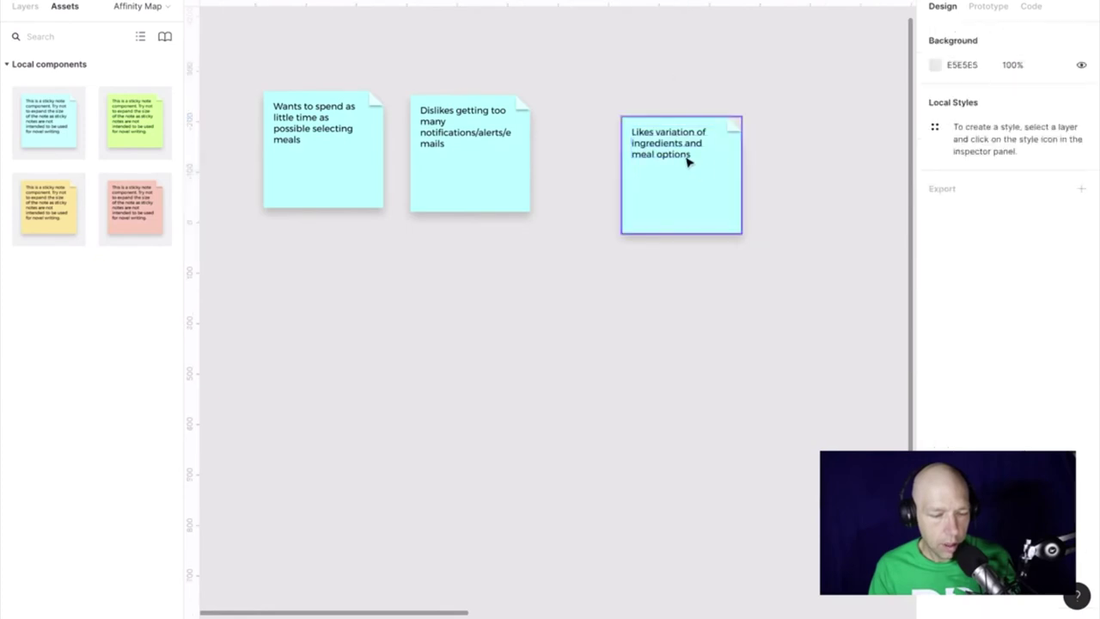
pyautogui.moveTo(688, 157); pyautogui.dragTo(628, 143)
# Copy the vegetable-and-fish-dishes observation from the research notes
pyautogui.hotkey('alt', 'Tab')
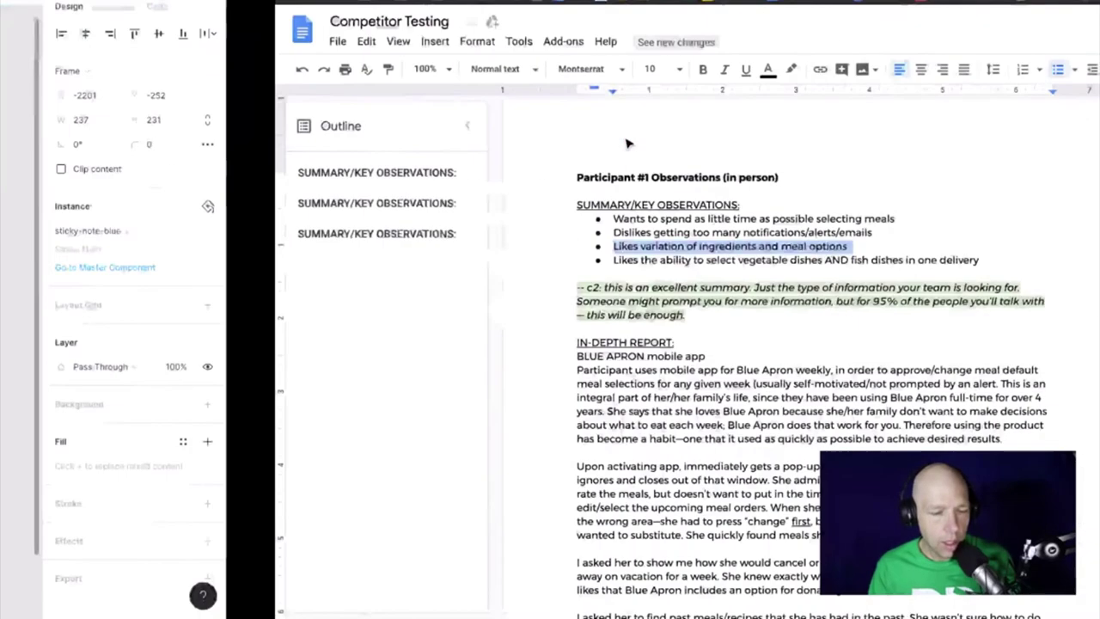
pyautogui.click(594, 259)
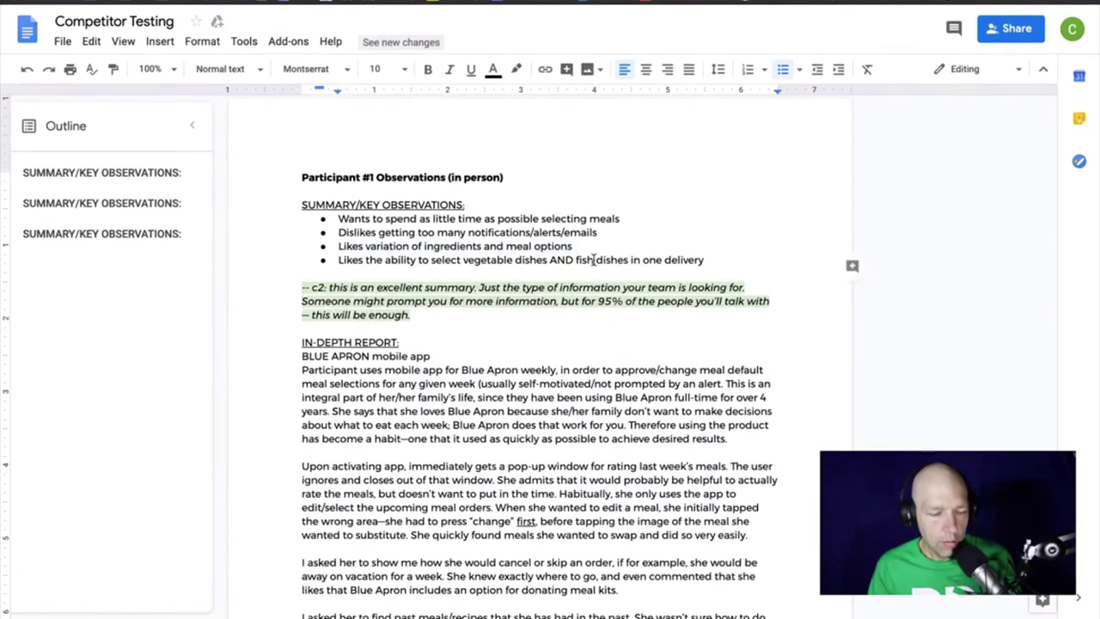
pyautogui.tripleClick(593, 259)
pyautogui.hotkey('ctrl', 'c')
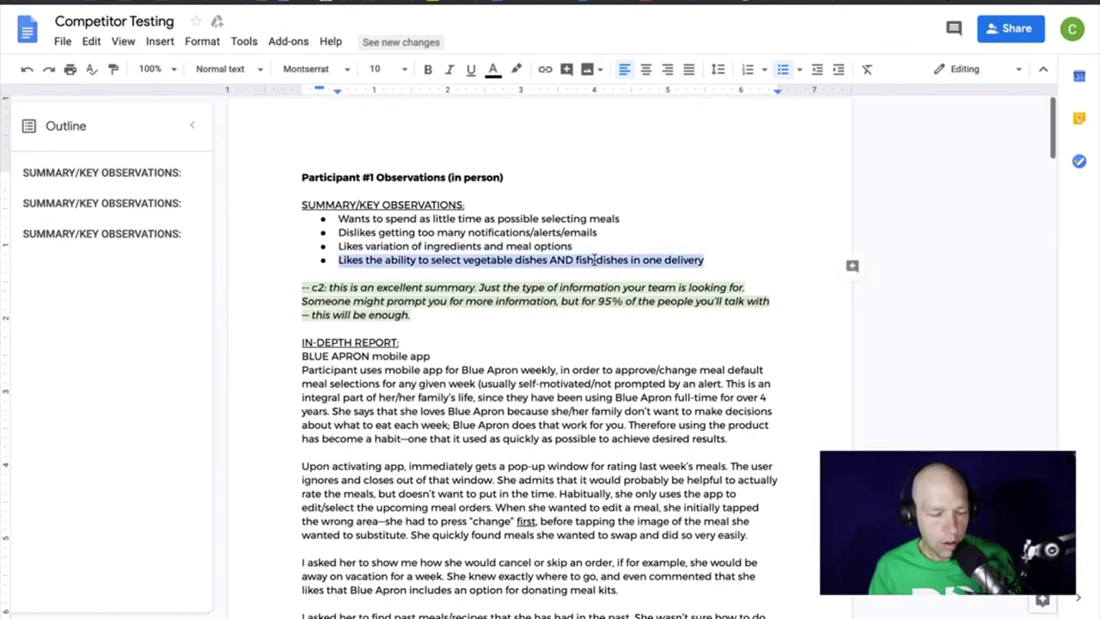
pyautogui.hotkey('alt', 'Tab')
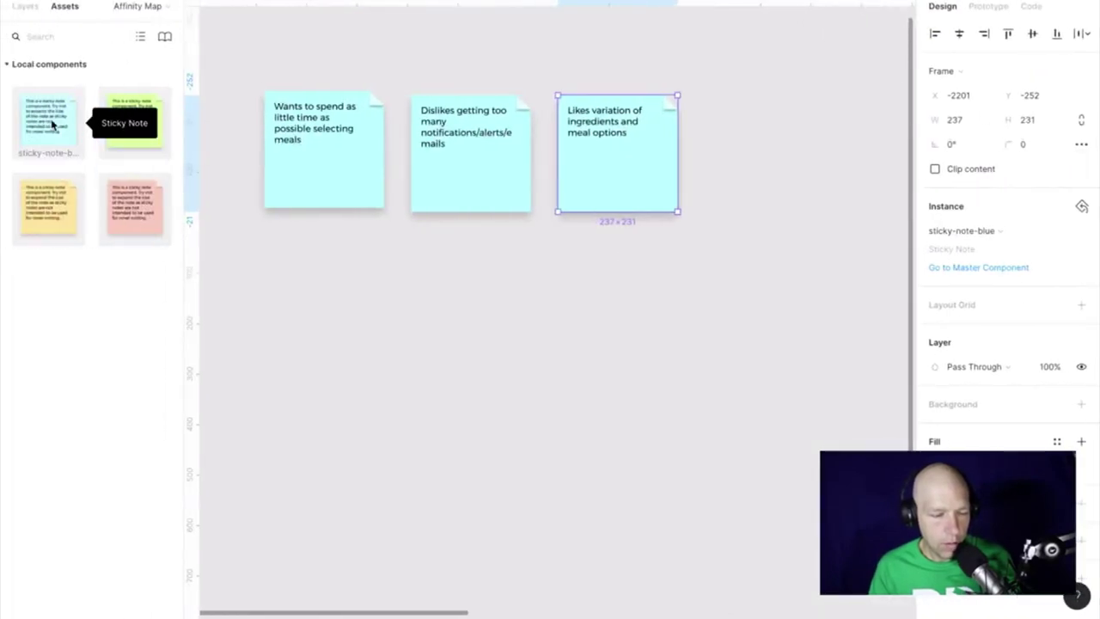
# Add a fourth sticky note reading 'Likes the ability to select vegetable dishes AND fish dishes in one delivery'
pyautogui.moveTo(55, 116)
pyautogui.mouseDown()
pyautogui.moveTo(710, 157)
pyautogui.moveTo(759, 143)
pyautogui.mouseUp()
pyautogui.doubleClick(800, 168)
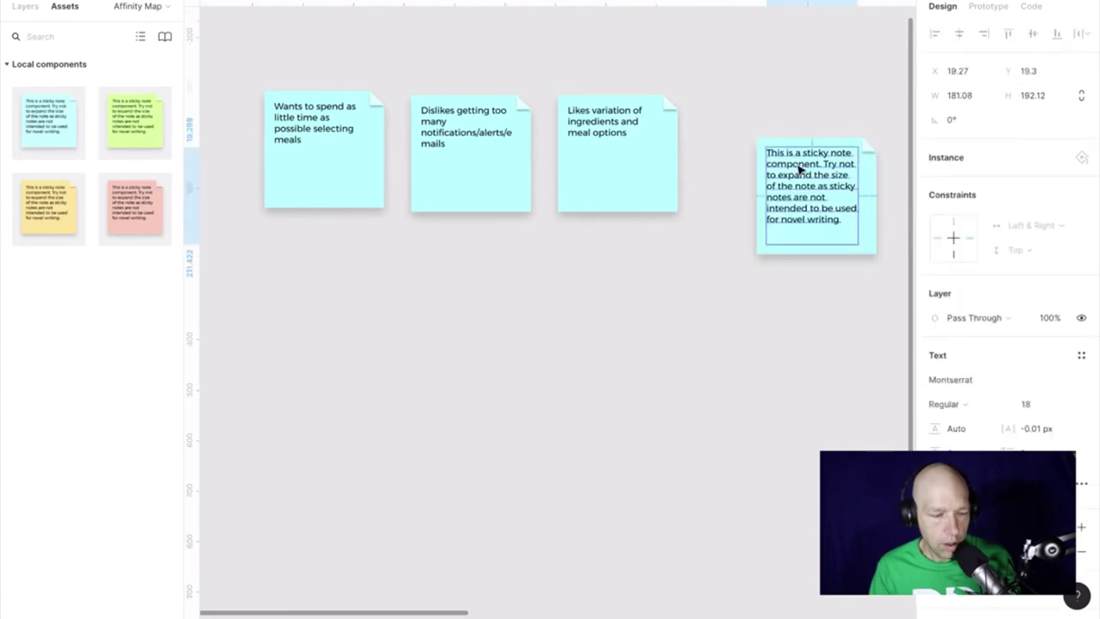
pyautogui.press('Return')
pyautogui.hotkey('ctrl', 'v')
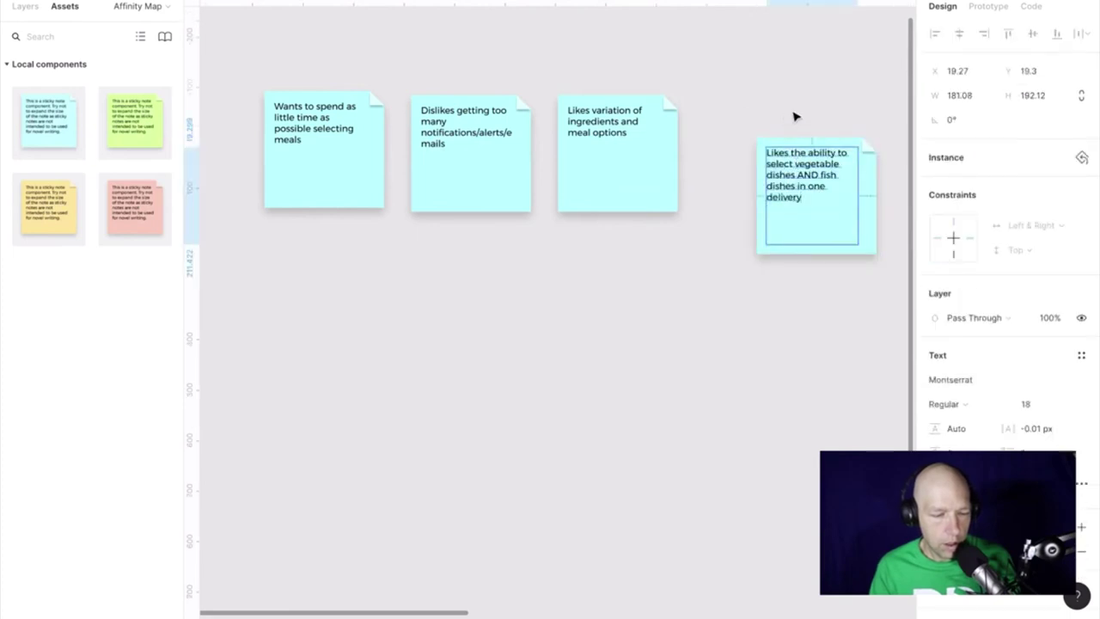
pyautogui.click(793, 115)
# Align the four blue sticky notes into an even row
pyautogui.moveTo(808, 172); pyautogui.dragTo(762, 129)
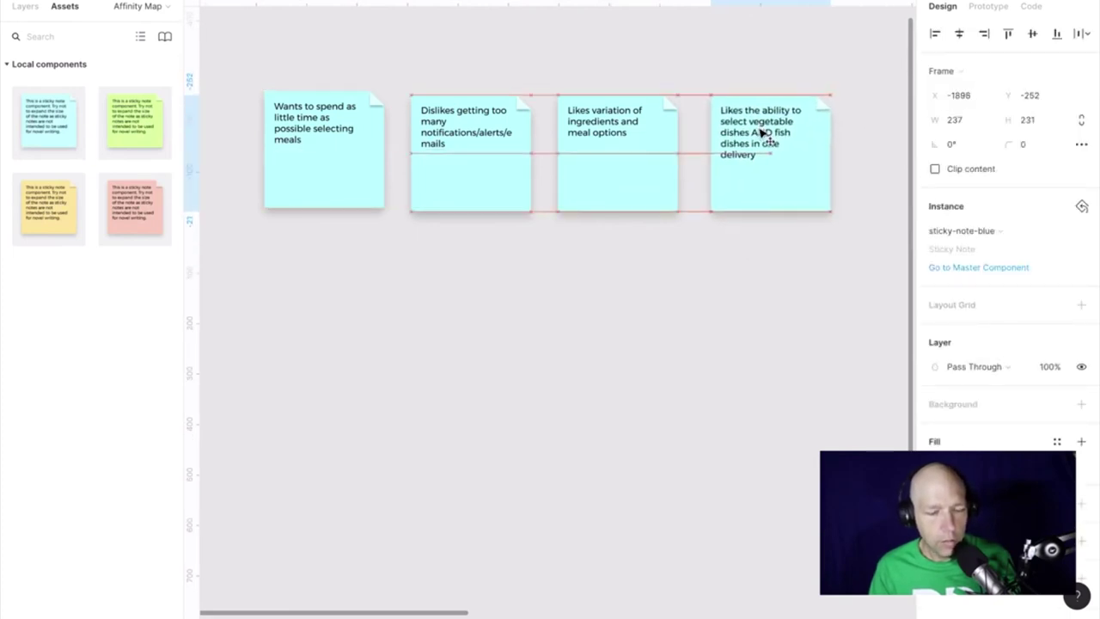
pyautogui.moveTo(502, 139); pyautogui.dragTo(507, 135)
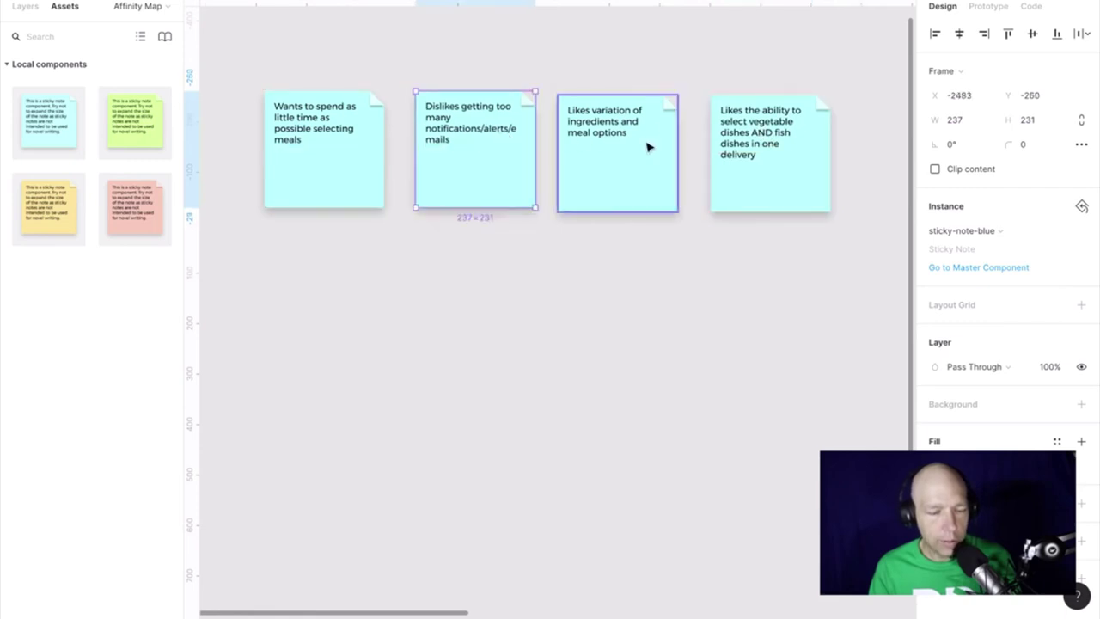
pyautogui.moveTo(645, 145); pyautogui.dragTo(653, 140)
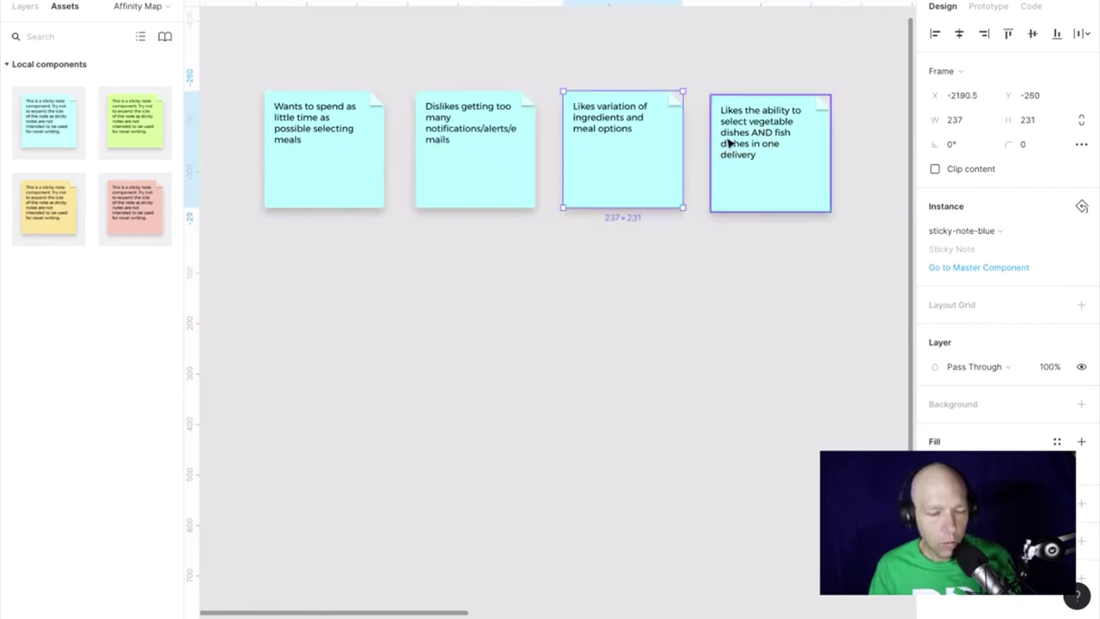
pyautogui.moveTo(727, 145)
pyautogui.mouseDown()
pyautogui.moveTo(761, 143)
pyautogui.moveTo(754, 136)
pyautogui.mouseUp()
pyautogui.click(649, 81)
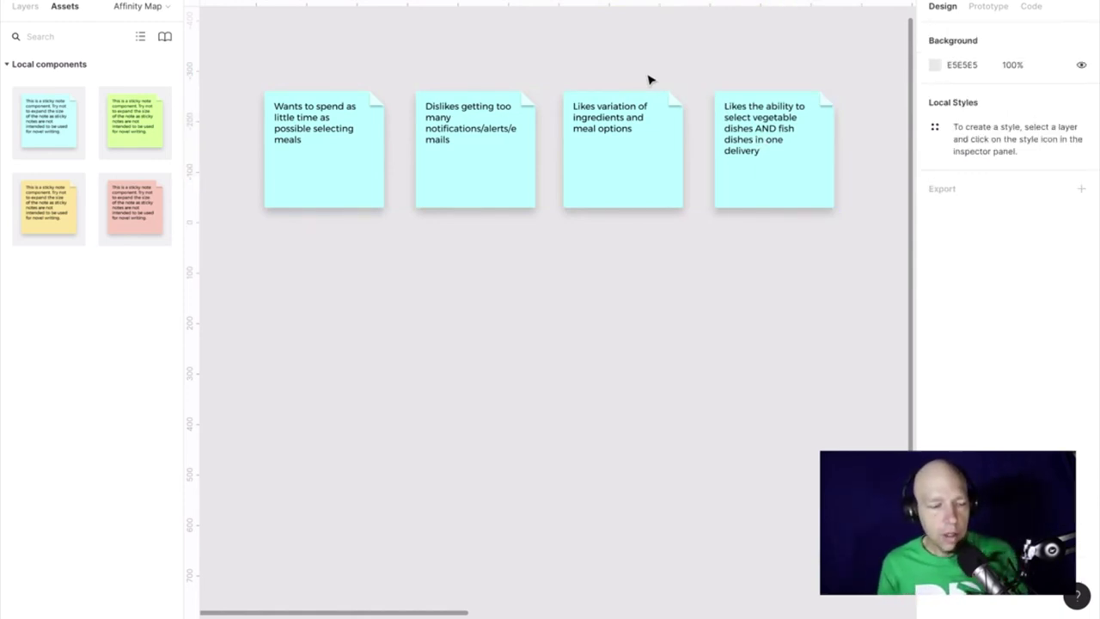
# Rewrap the second note's text with a line break after 'notifications/'
pyautogui.doubleClick(479, 134)
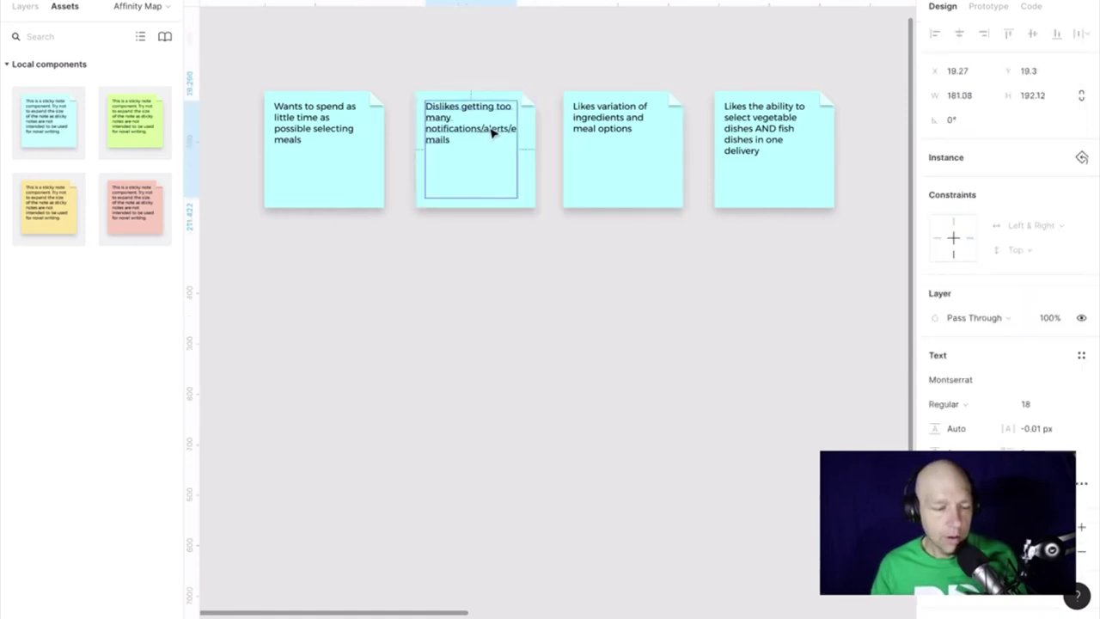
pyautogui.doubleClick(485, 134)
pyautogui.click(487, 129)
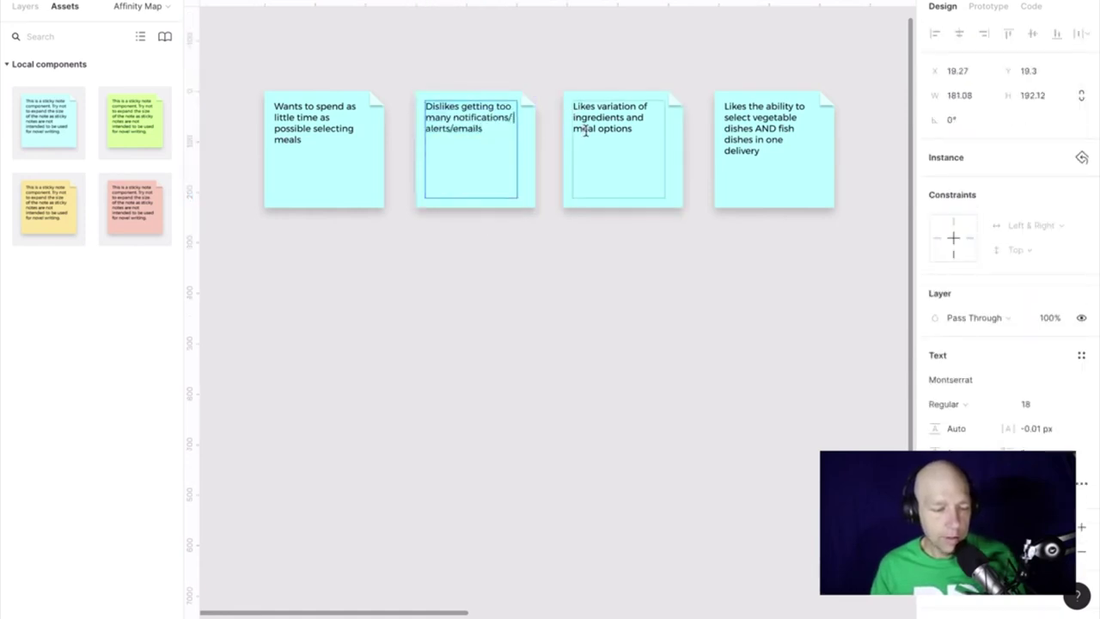
pyautogui.click(519, 54)
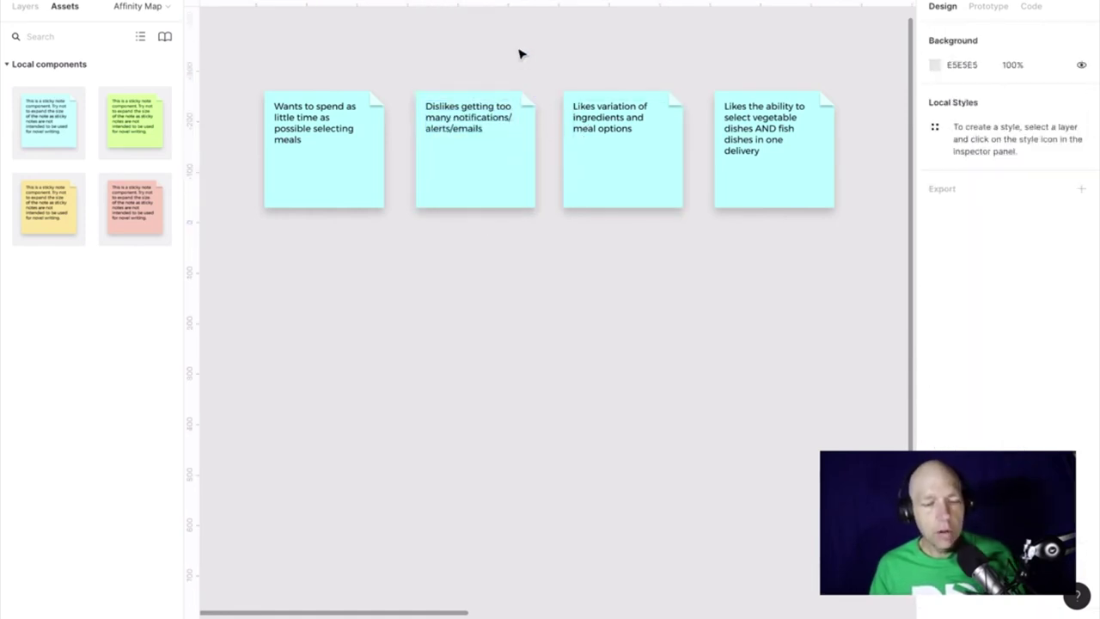
# Select text in the Competitive Analysis first paragraph, undoing an accidental text move
pyautogui.hotkey('alt', 'Tab')
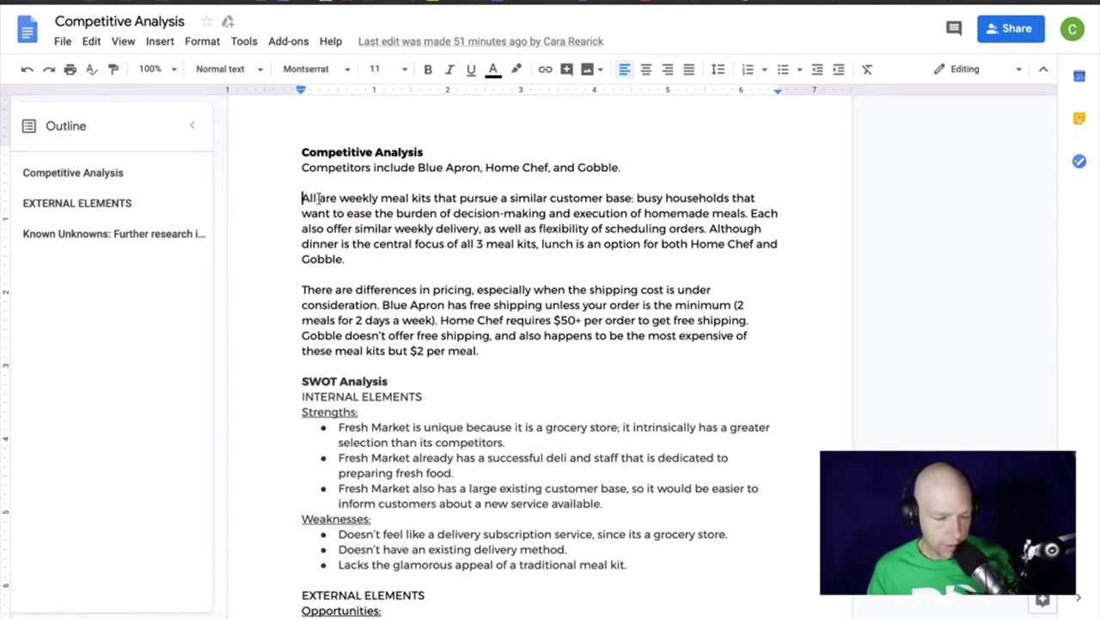
pyautogui.moveTo(318, 198); pyautogui.dragTo(337, 199)
pyautogui.moveTo(379, 228); pyautogui.dragTo(403, 244)
pyautogui.moveTo(453, 213); pyautogui.dragTo(547, 201)
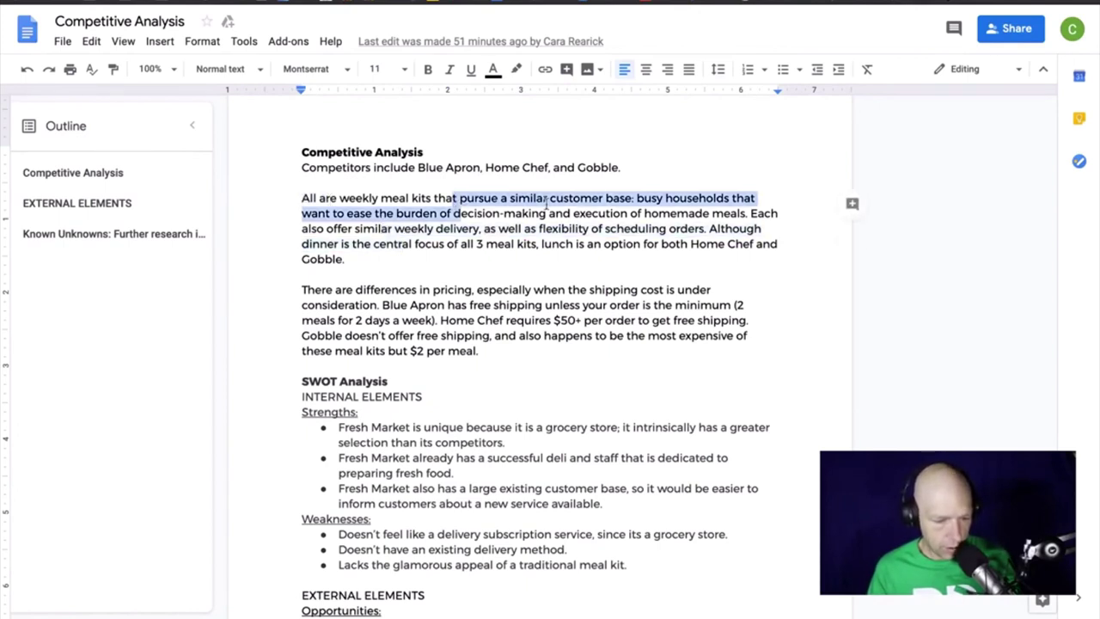
pyautogui.moveTo(614, 220); pyautogui.dragTo(615, 217)
pyautogui.hotkey('ctrl', 'z')
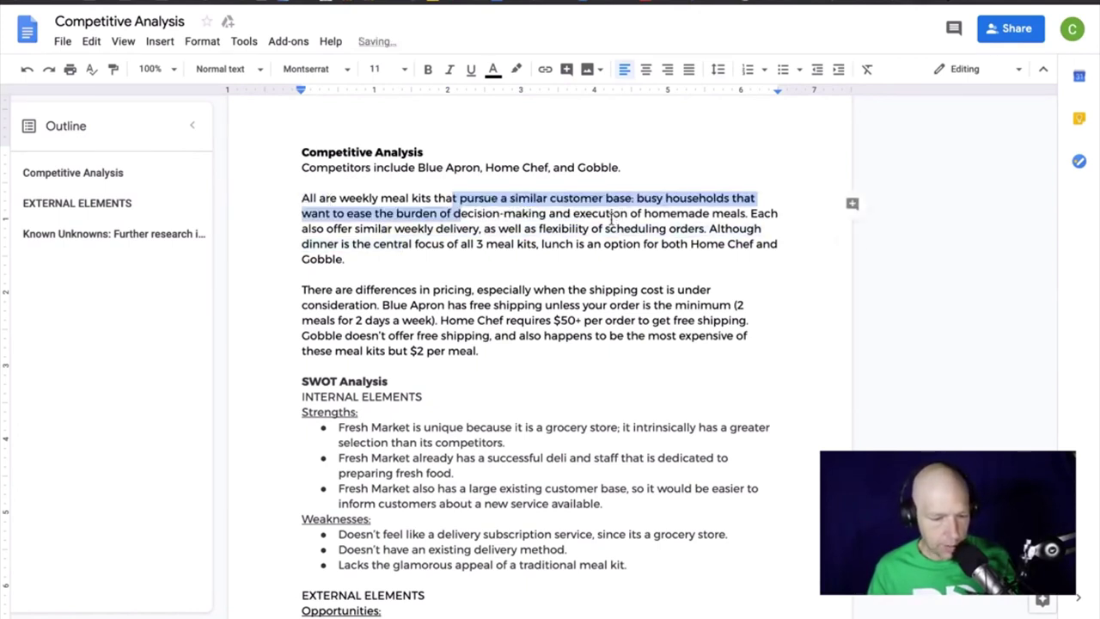
pyautogui.click(522, 384)
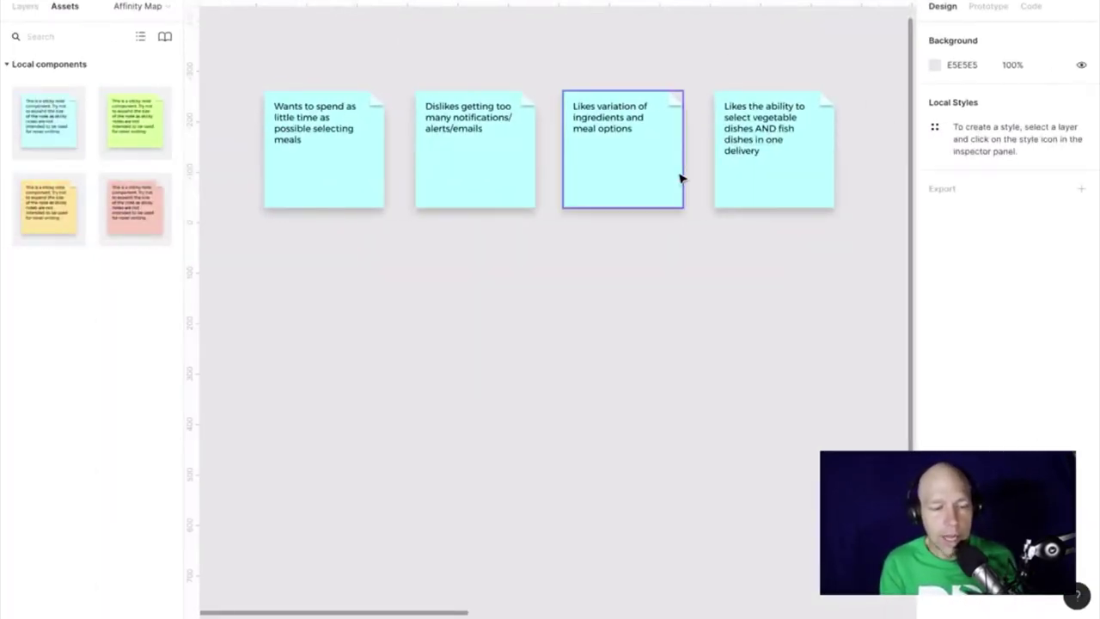
# Zoom out over the whole affinity map, then select and deselect the four blue sticky notes
pyautogui.scroll(-5, 677, 179)
pyautogui.hscroll(2, 677, 183)
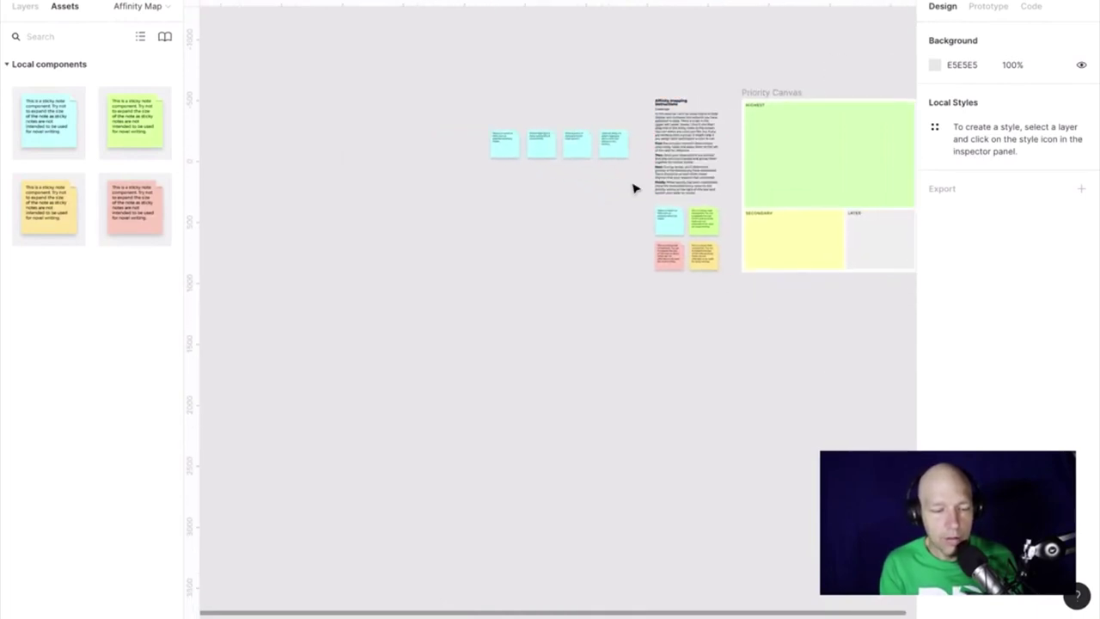
pyautogui.moveTo(633, 182)
pyautogui.mouseDown()
pyautogui.moveTo(468, 125)
pyautogui.moveTo(295, 112)
pyautogui.mouseUp()
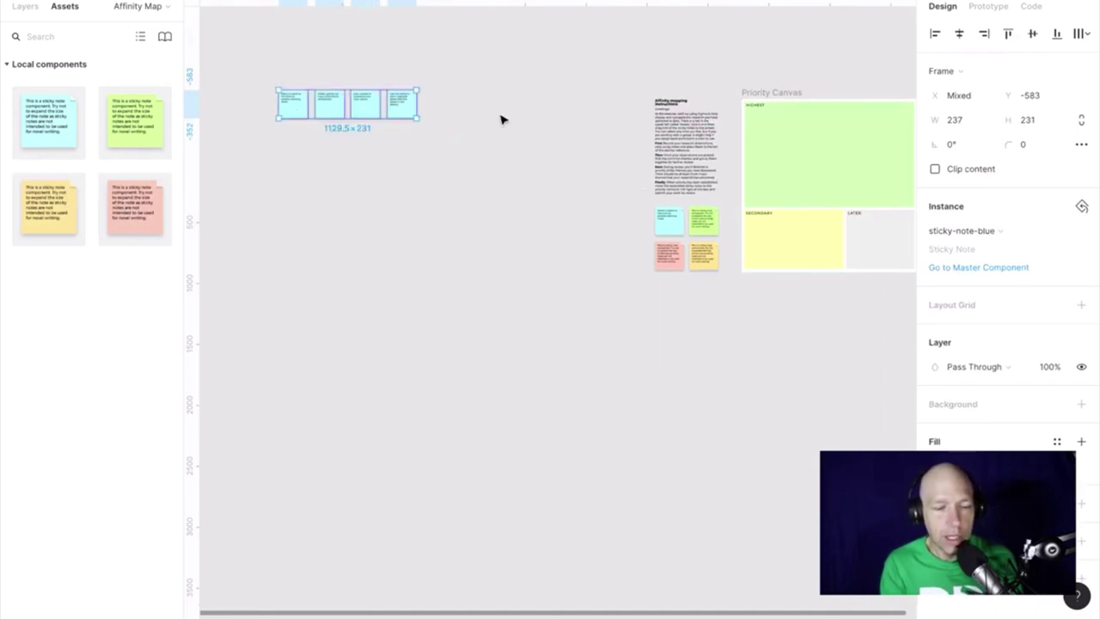
pyautogui.click(503, 120)
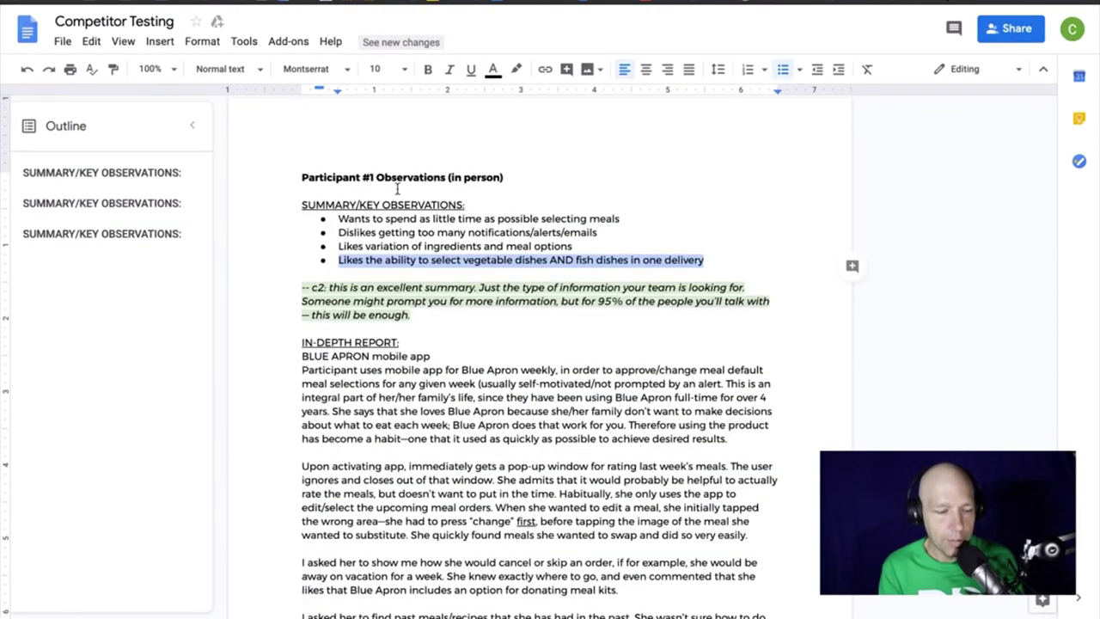
pyautogui.moveTo(331, 216); pyautogui.dragTo(717, 264)
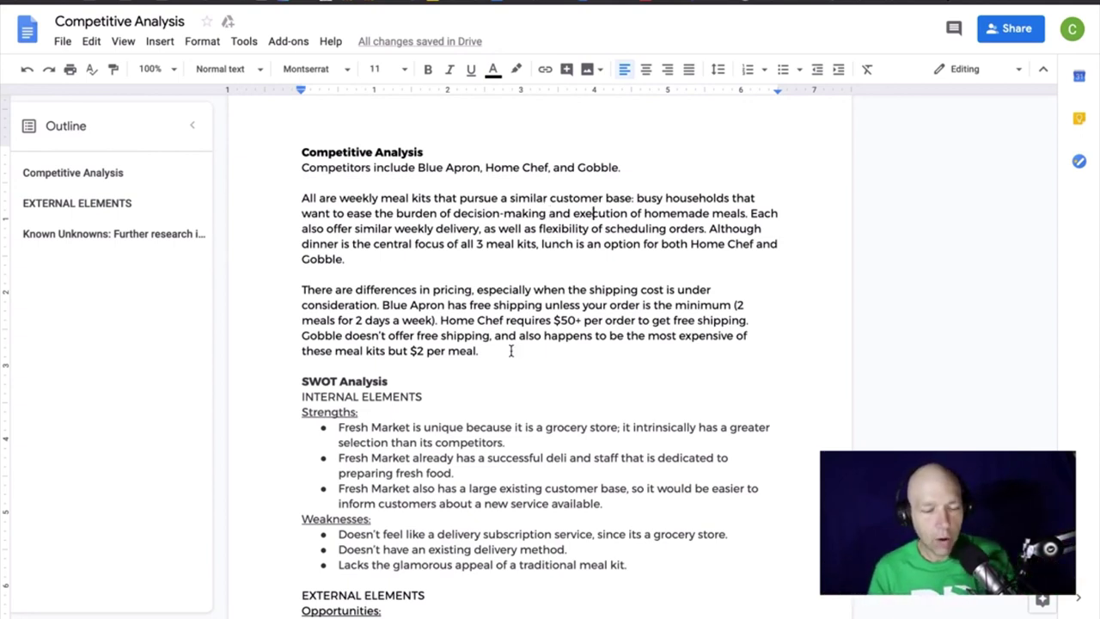
# Select the 'All are weekly meal kits' through '$2 per meal.' paragraphs, excluding the empty line
pyautogui.moveTo(511, 351); pyautogui.dragTo(296, 191)
pyautogui.moveTo(289, 188); pyautogui.dragTo(294, 201)
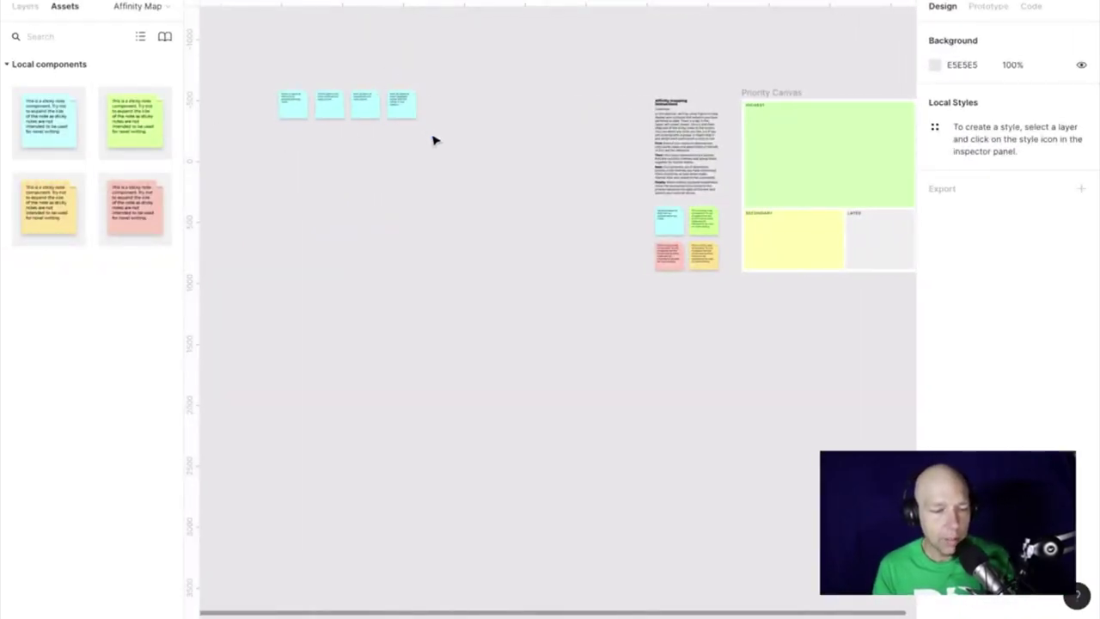
pyautogui.hscroll(-2, 374, 146)
pyautogui.hscroll(-1, 373, 146)
pyautogui.scroll(3, 374, 146)
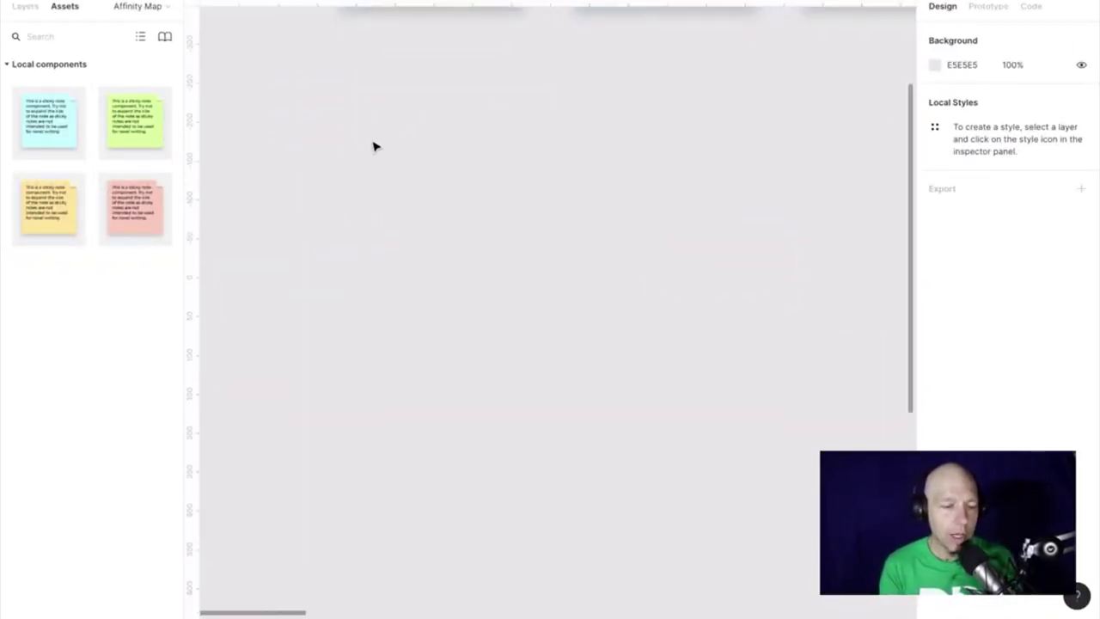
pyautogui.scroll(3, 374, 146)
pyautogui.scroll(-2, 374, 146)
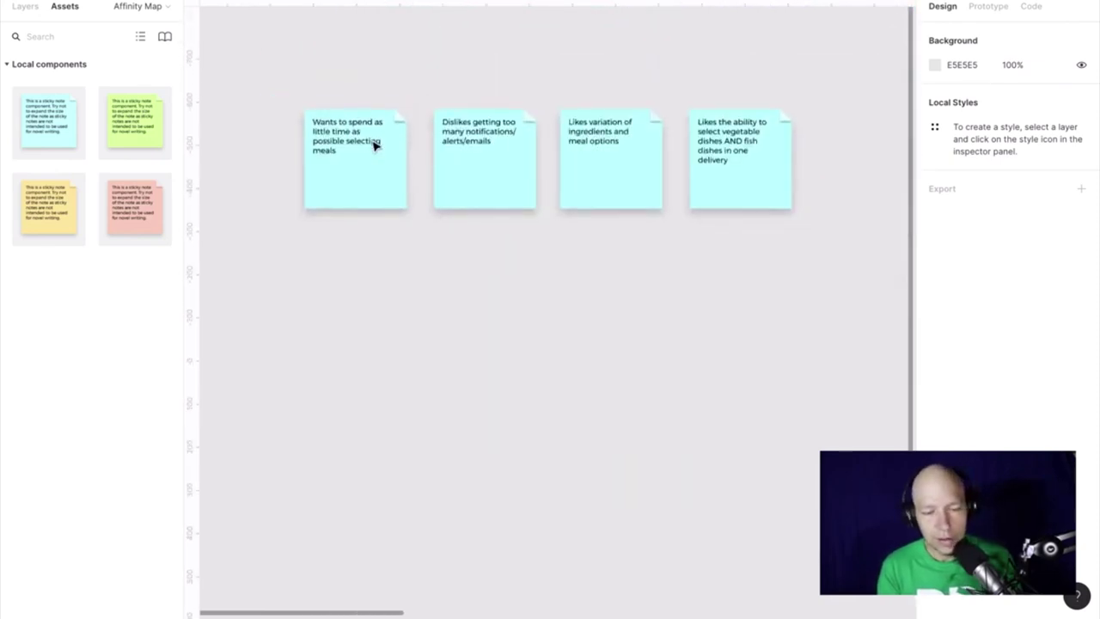
pyautogui.scroll(-2, 374, 146)
pyautogui.hscroll(1, 373, 146)
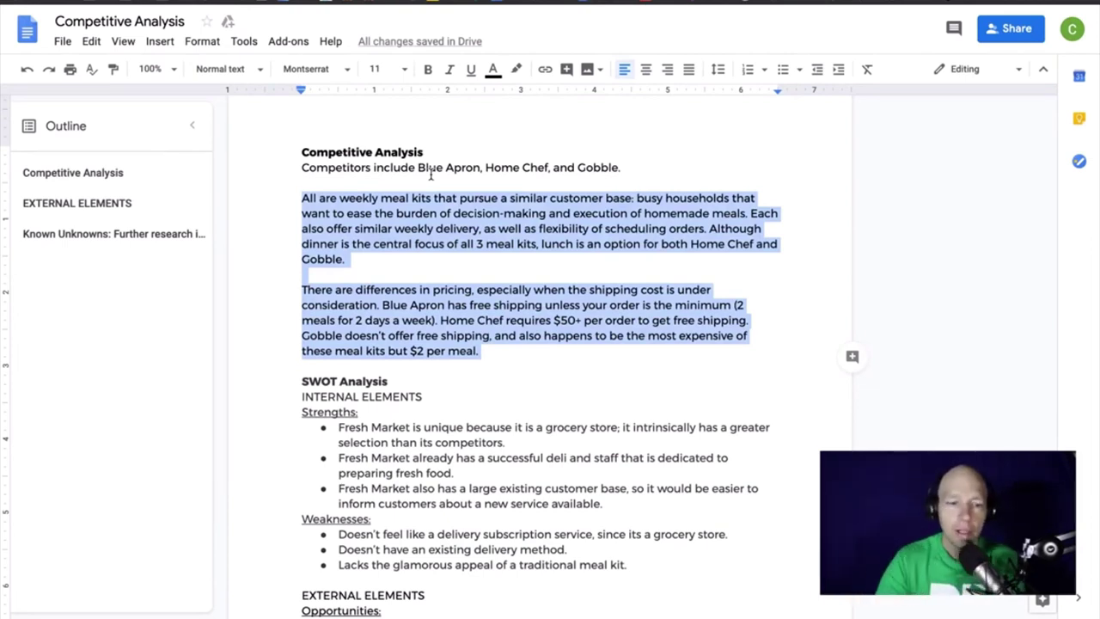
# Clear the selection, scroll to the SWOT Analysis heading, and place the caret in the first Strengths bullet
pyautogui.click(453, 262)
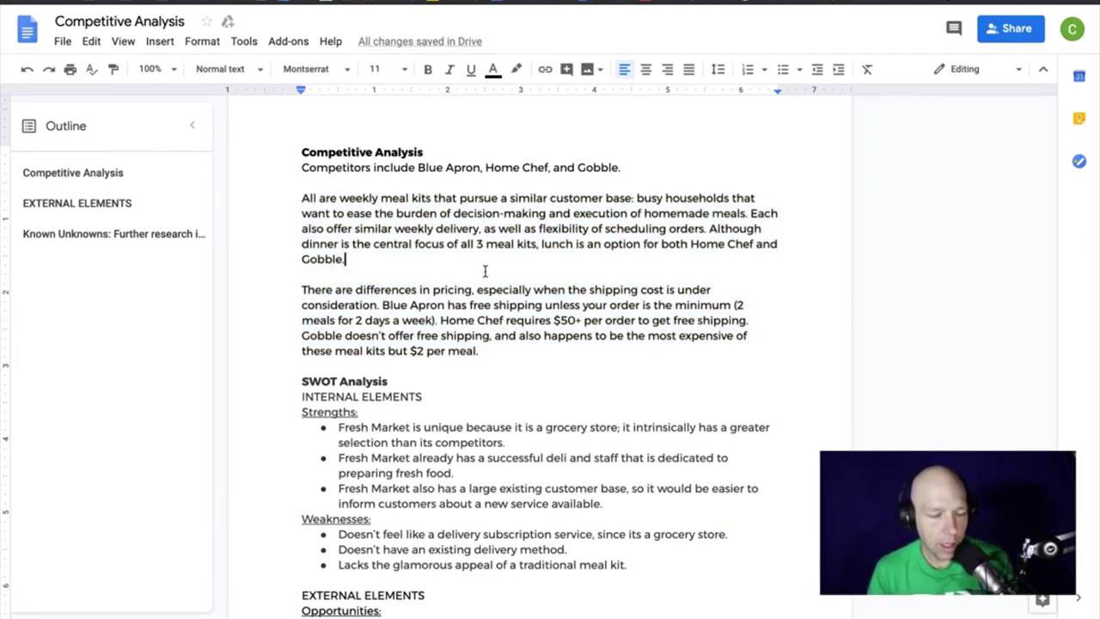
pyautogui.scroll(-3, 456, 266)
pyautogui.scroll(-1, 501, 275)
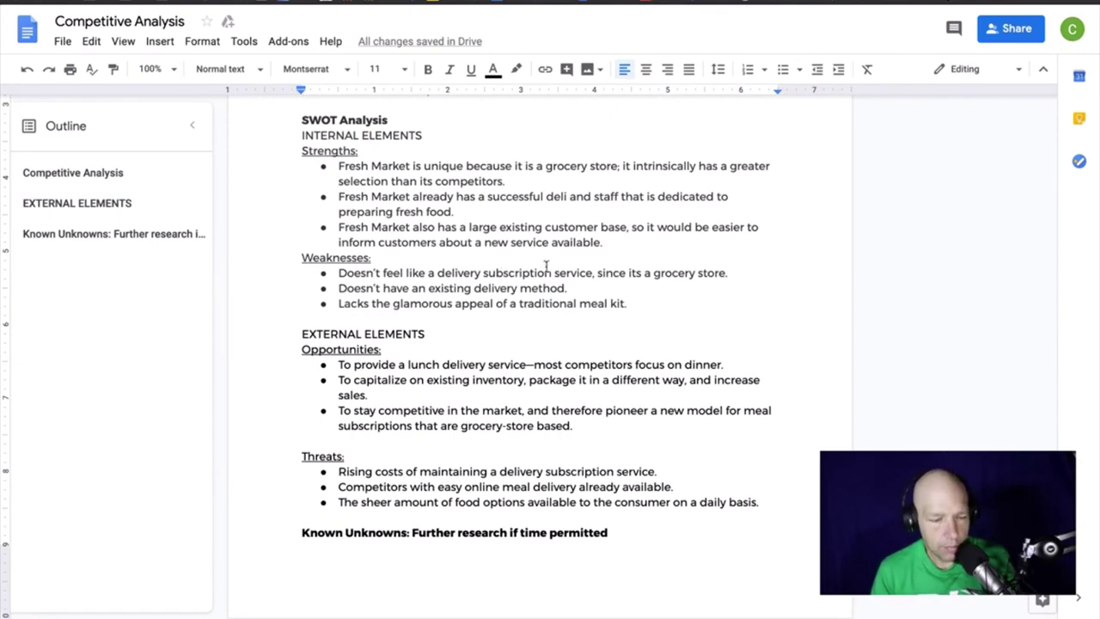
pyautogui.click(522, 166)
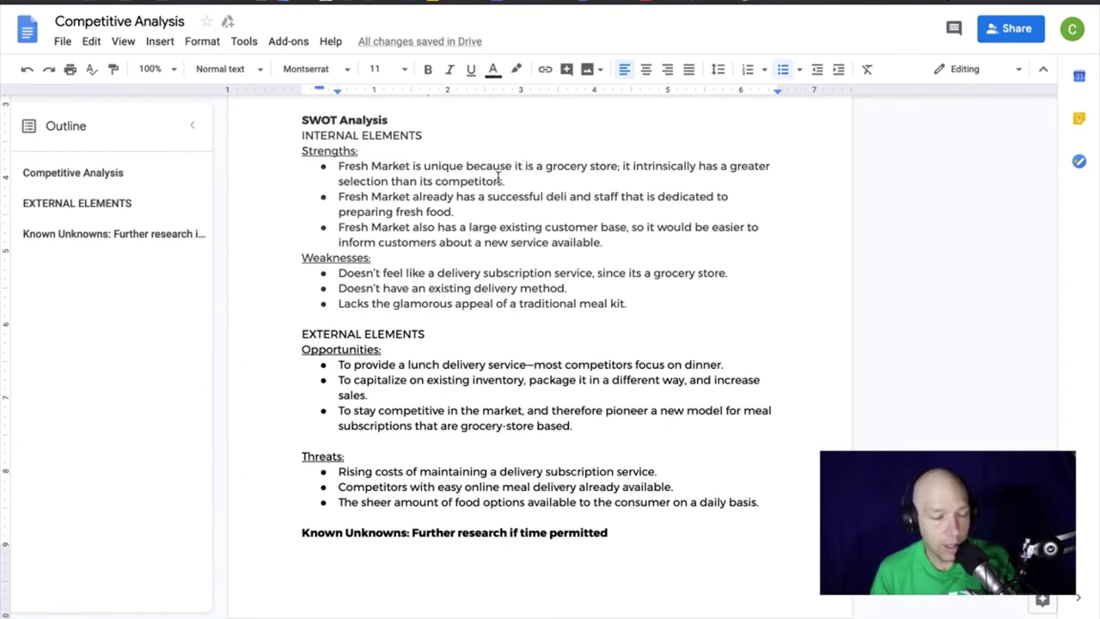
pyautogui.scroll(-1, 498, 177)
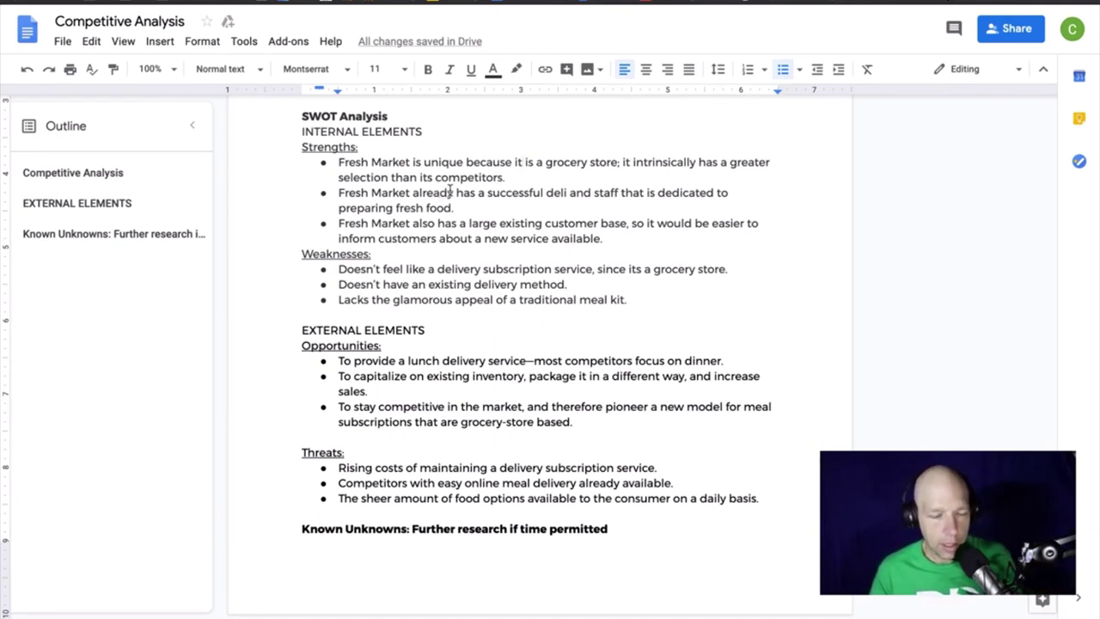
pyautogui.click(444, 192)
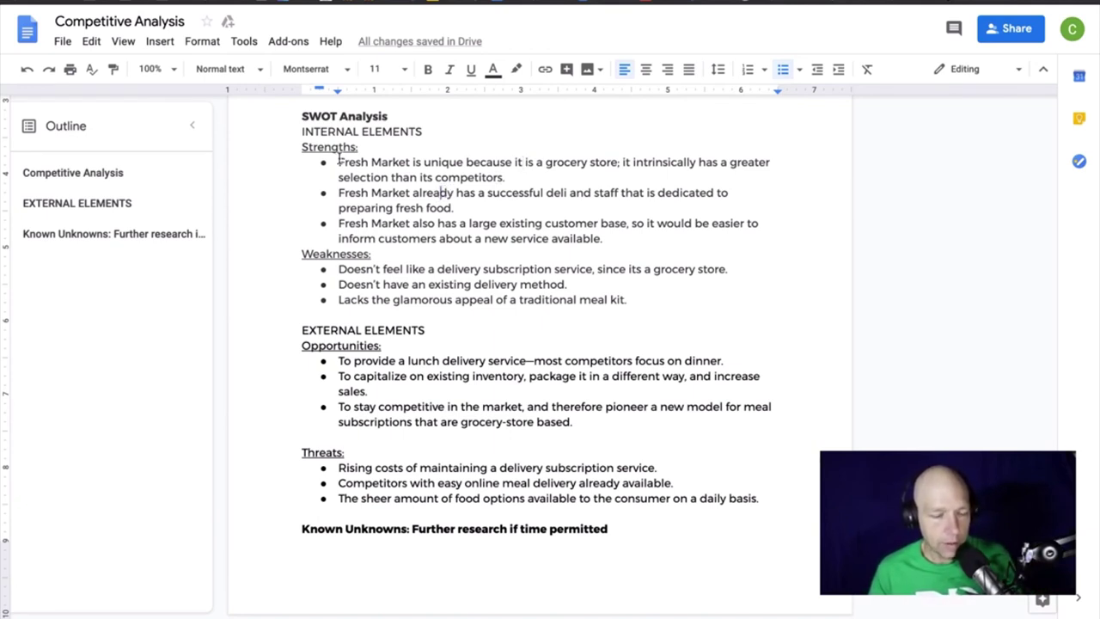
pyautogui.moveTo(606, 239); pyautogui.dragTo(332, 163)
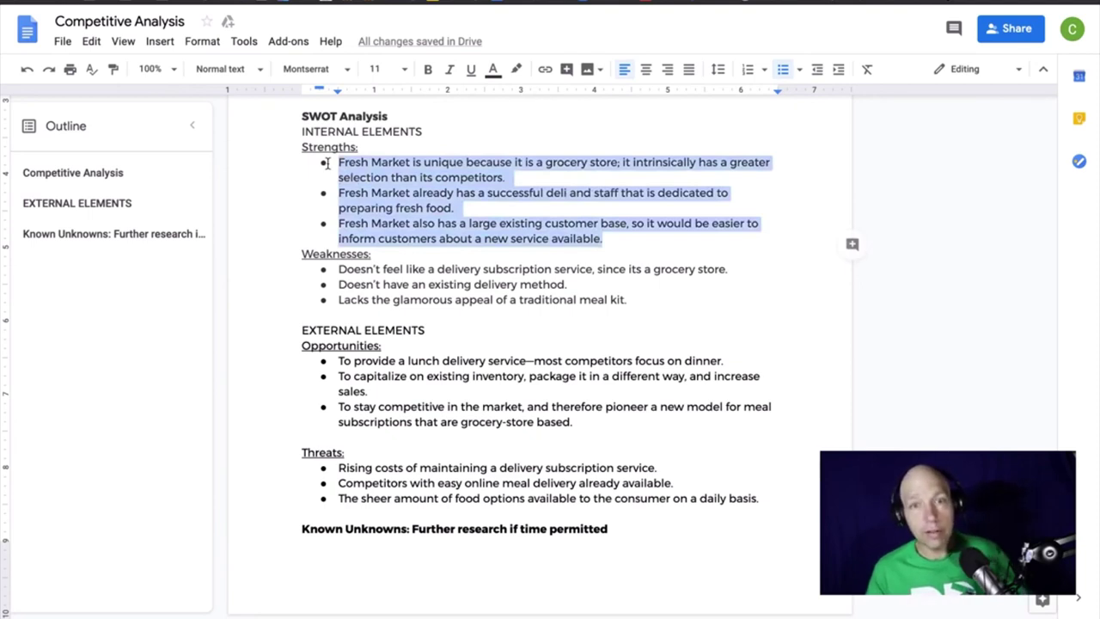
pyautogui.doubleClick(488, 269)
pyautogui.click(488, 269)
pyautogui.click(488, 269)
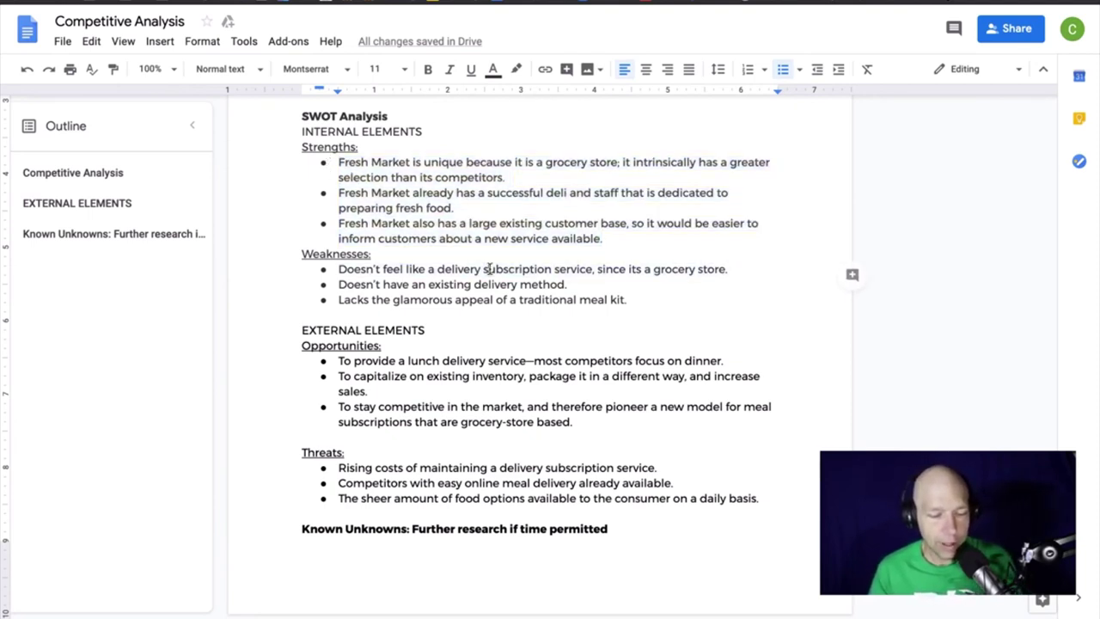
pyautogui.doubleClick(601, 269)
pyautogui.click(376, 284)
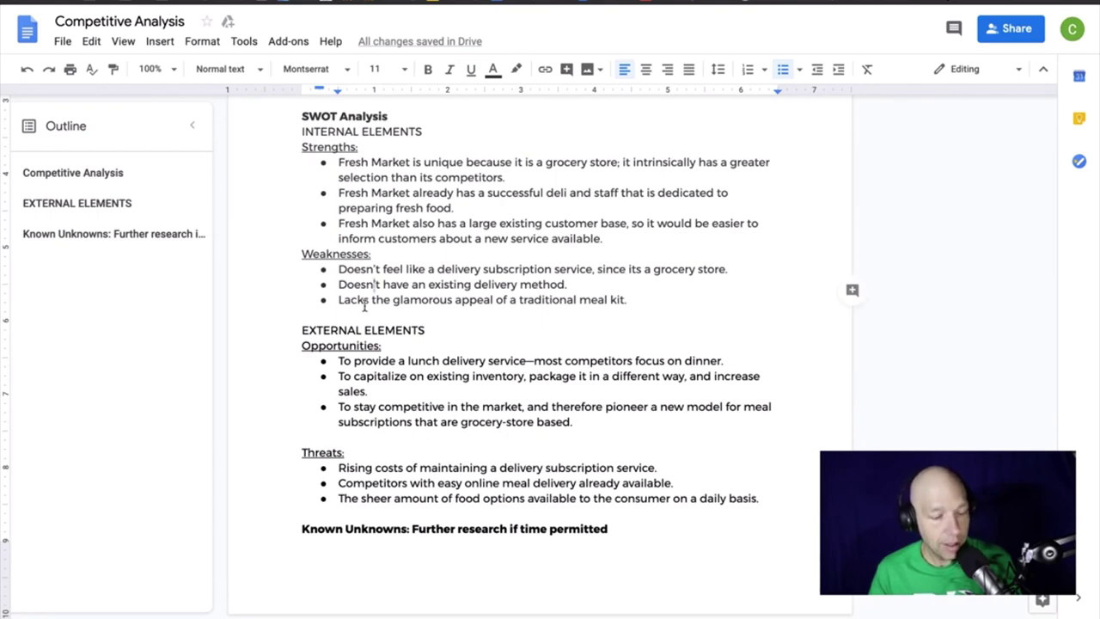
pyautogui.moveTo(440, 300); pyautogui.dragTo(517, 300)
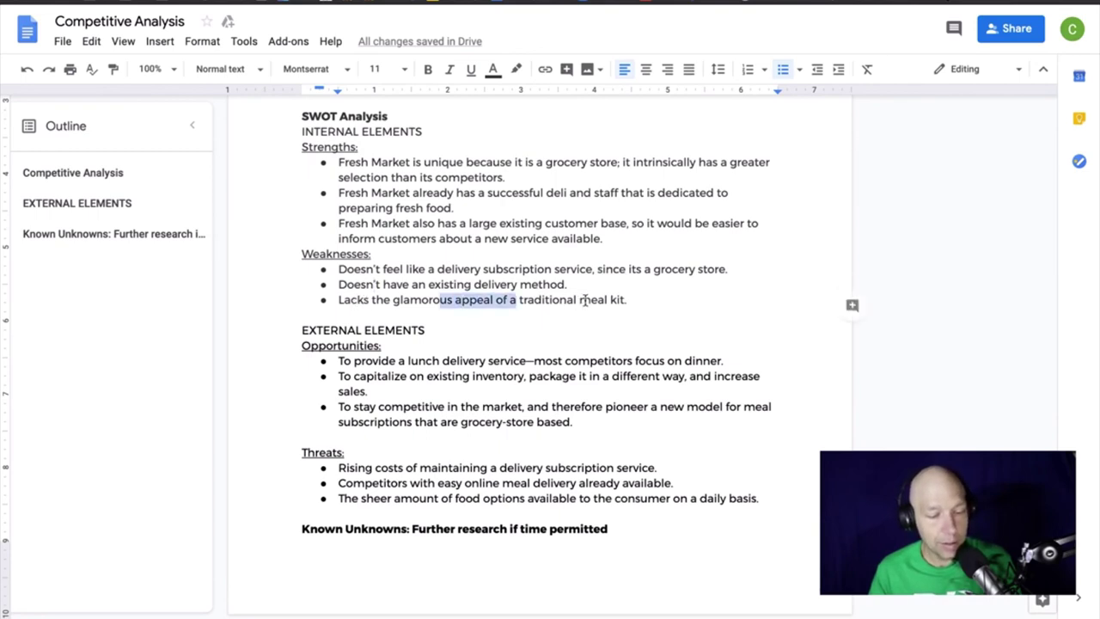
pyautogui.click(605, 300)
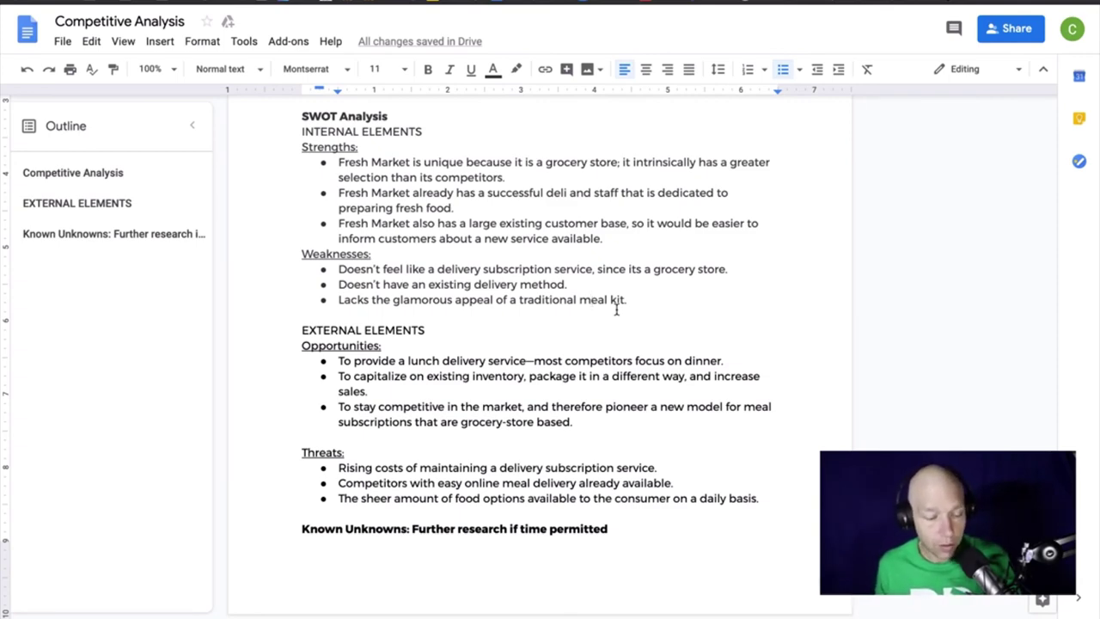
# Select the whole glamorous meal-kit weakness bullet, then deselect it
pyautogui.scroll(-3, 614, 309)
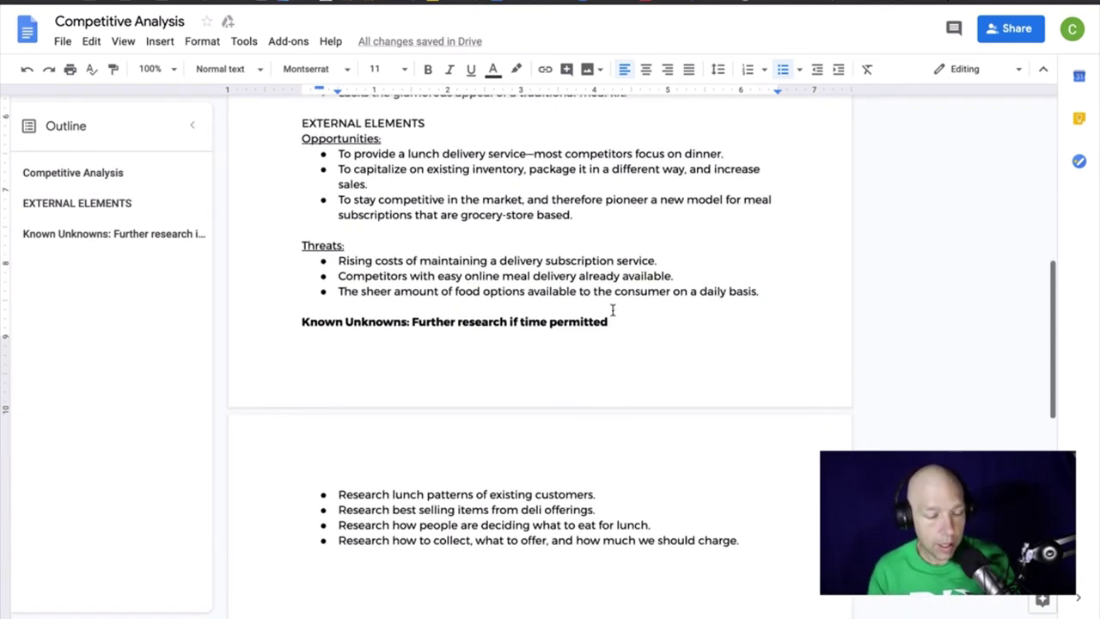
pyautogui.scroll(2, 612, 310)
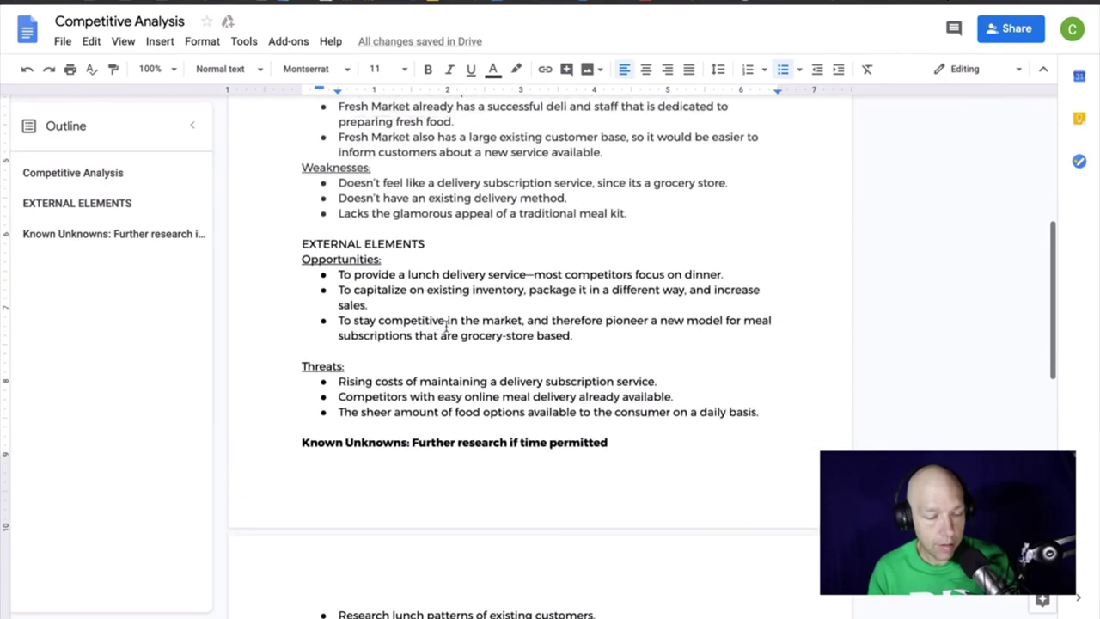
pyautogui.tripleClick(435, 214)
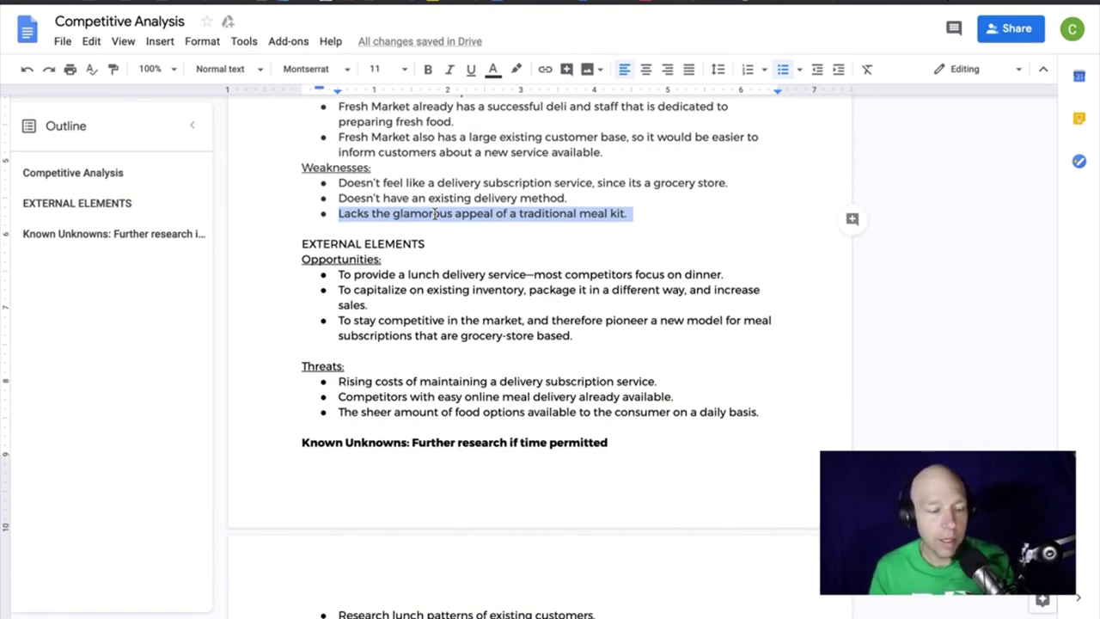
pyautogui.click(335, 262)
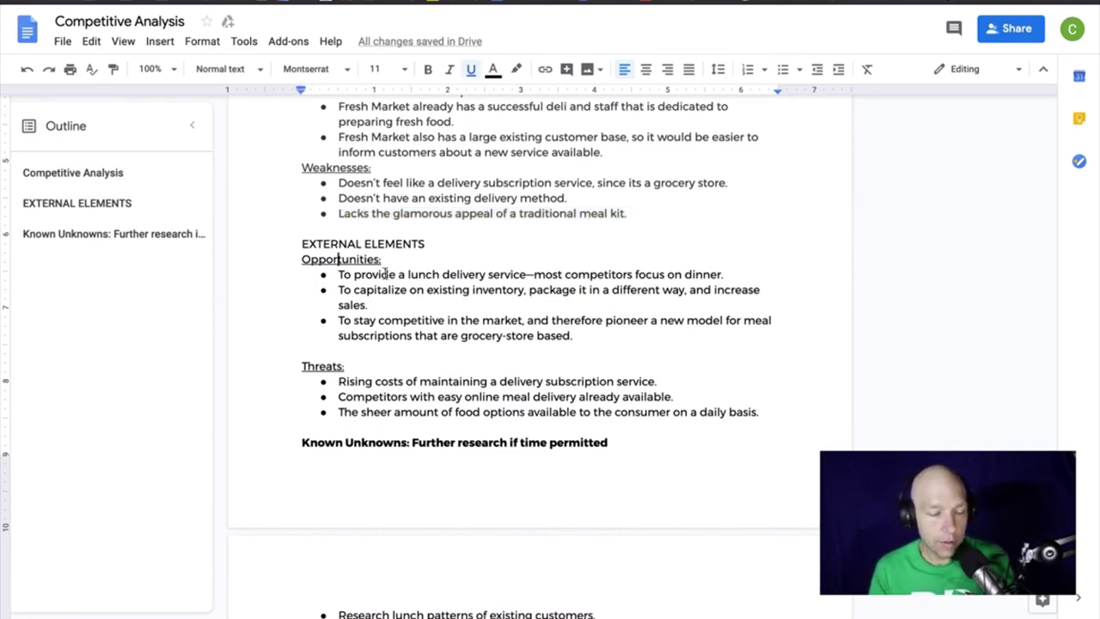
# Add a period right after 'dinner' in the first Opportunities bullet
pyautogui.doubleClick(382, 276)
pyautogui.click(382, 276)
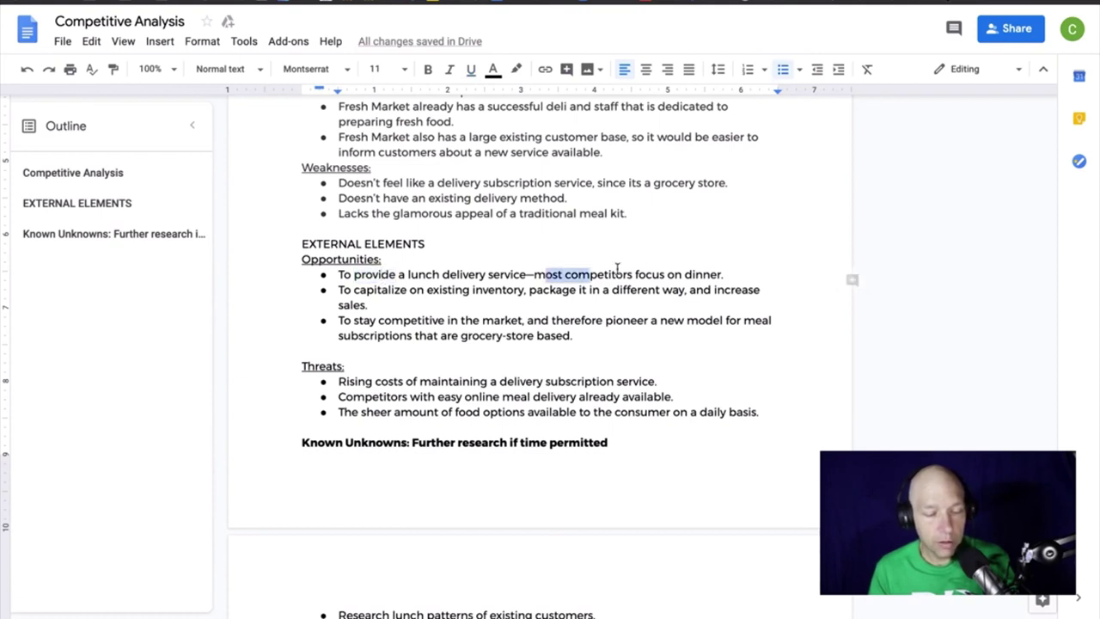
pyautogui.moveTo(544, 274); pyautogui.dragTo(719, 274)
pyautogui.click(721, 274)
pyautogui.write('.')
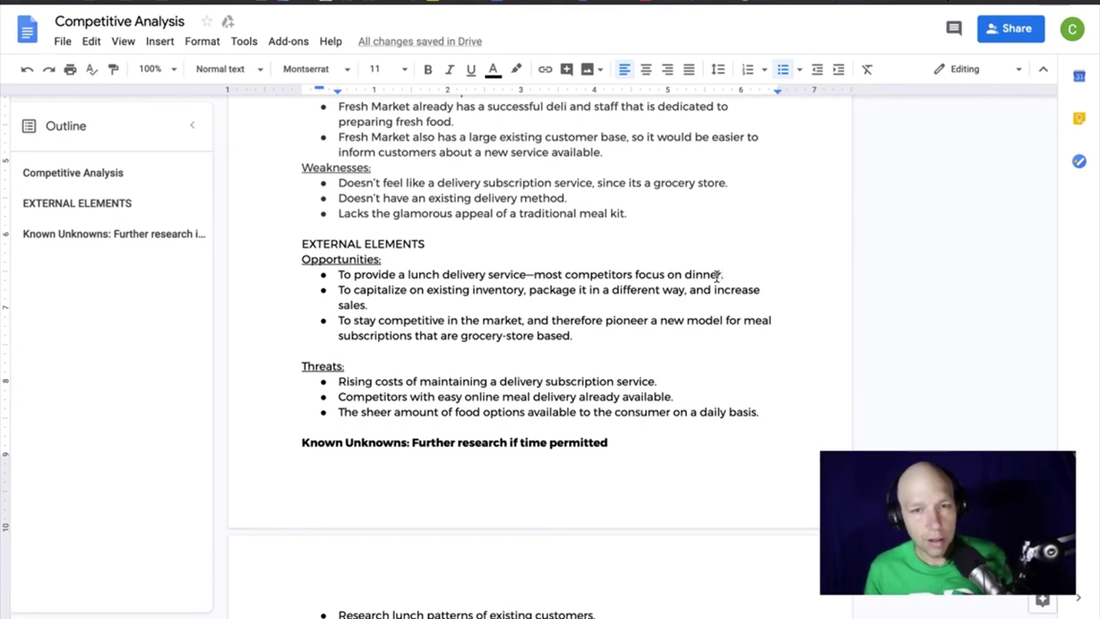
# Try a comma and a period after 'dinner', deleting each attempt
pyautogui.write(',')
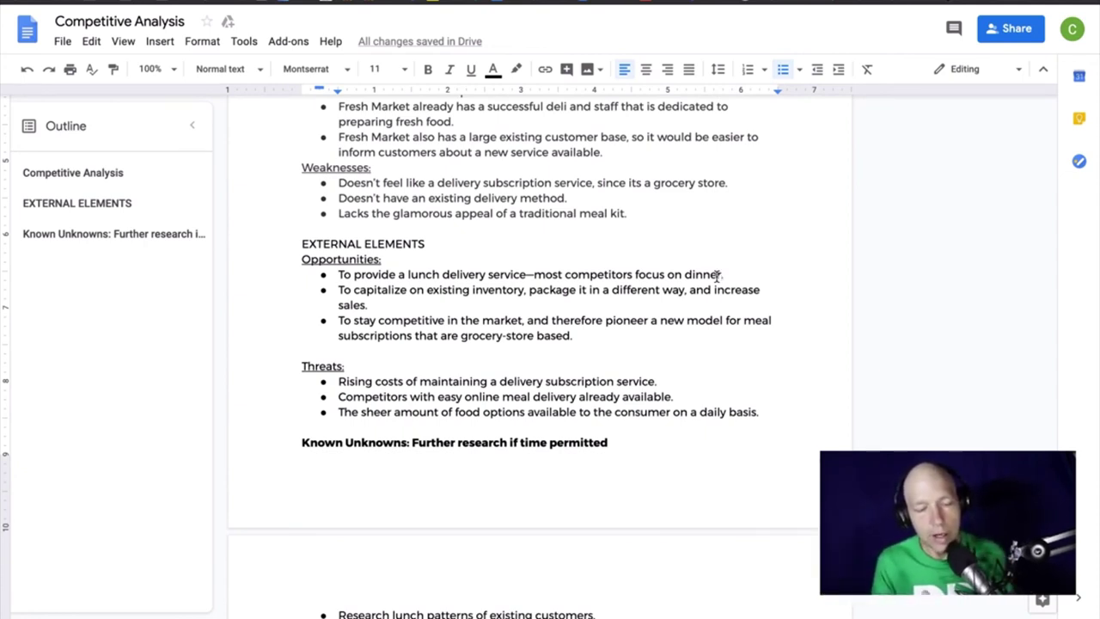
pyautogui.click(715, 275)
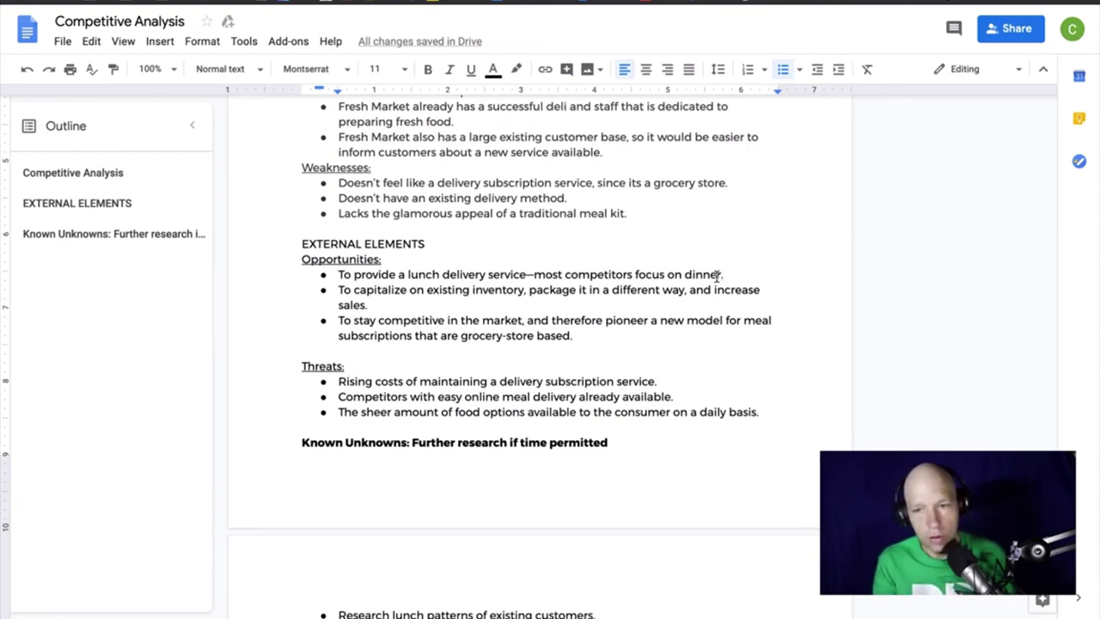
pyautogui.press('BackSpace')
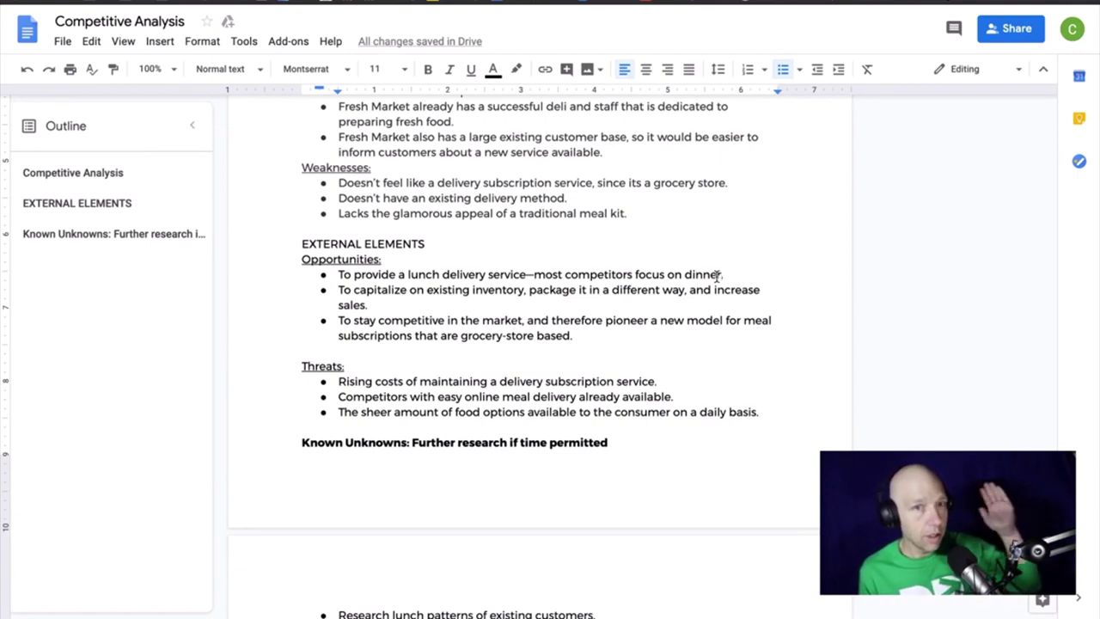
pyautogui.write('.')
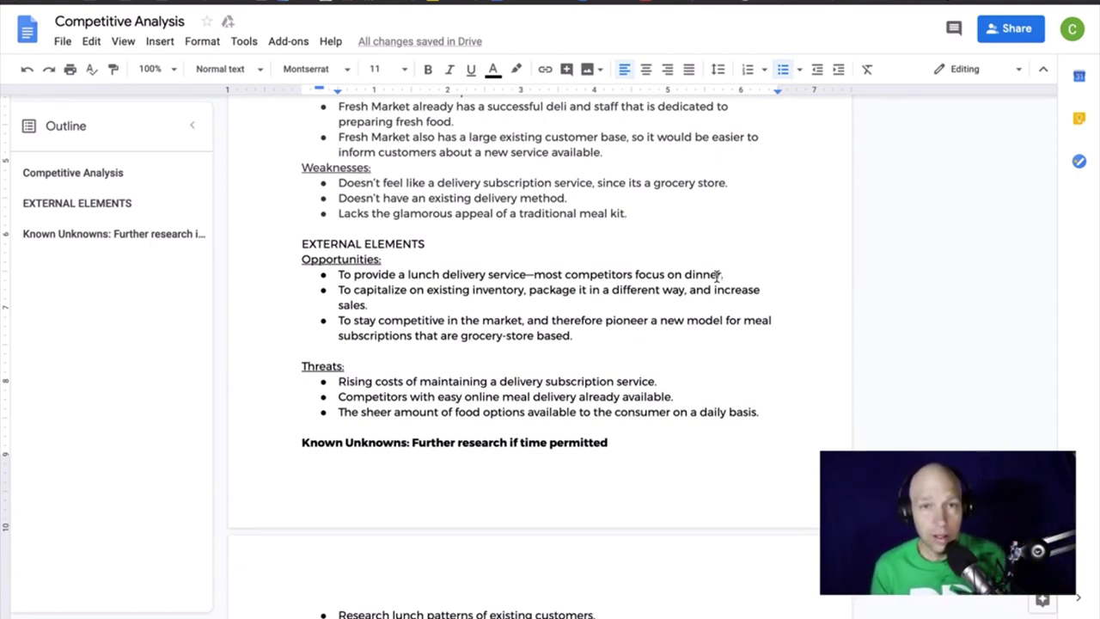
pyautogui.press('BackSpace')
pyautogui.press('BackSpace')
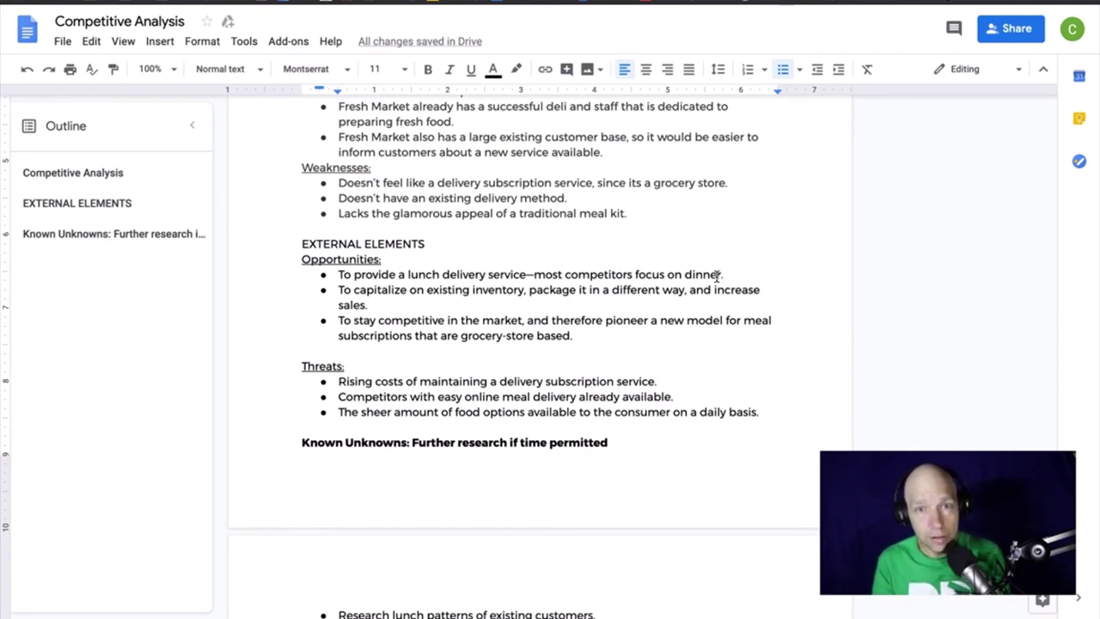
pyautogui.press('BackSpace')
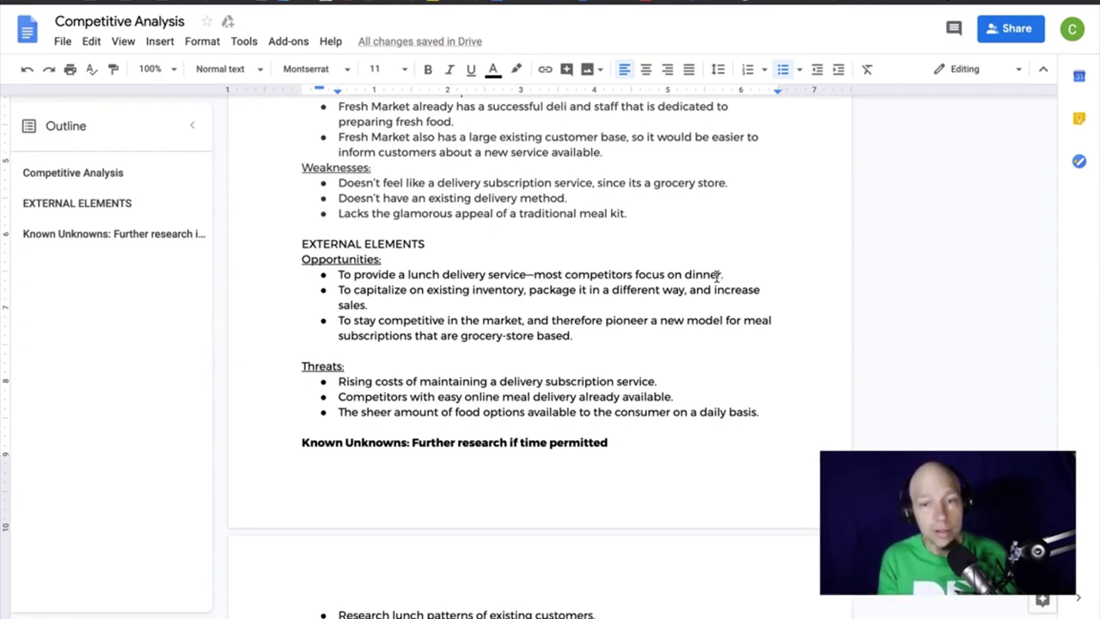
pyautogui.write('.')
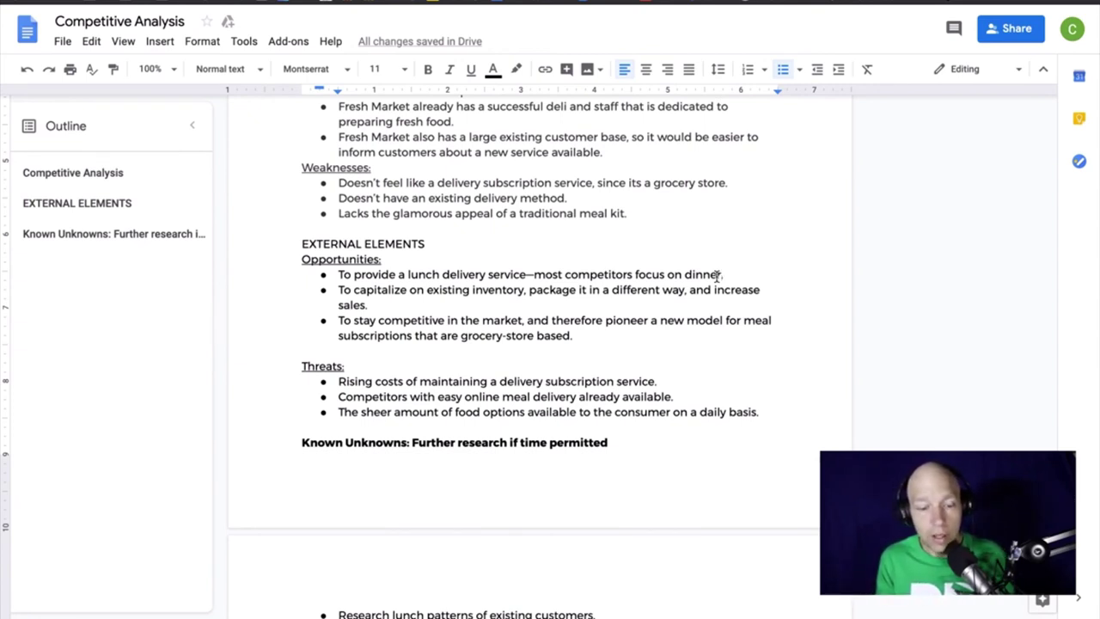
pyautogui.press('BackSpace')
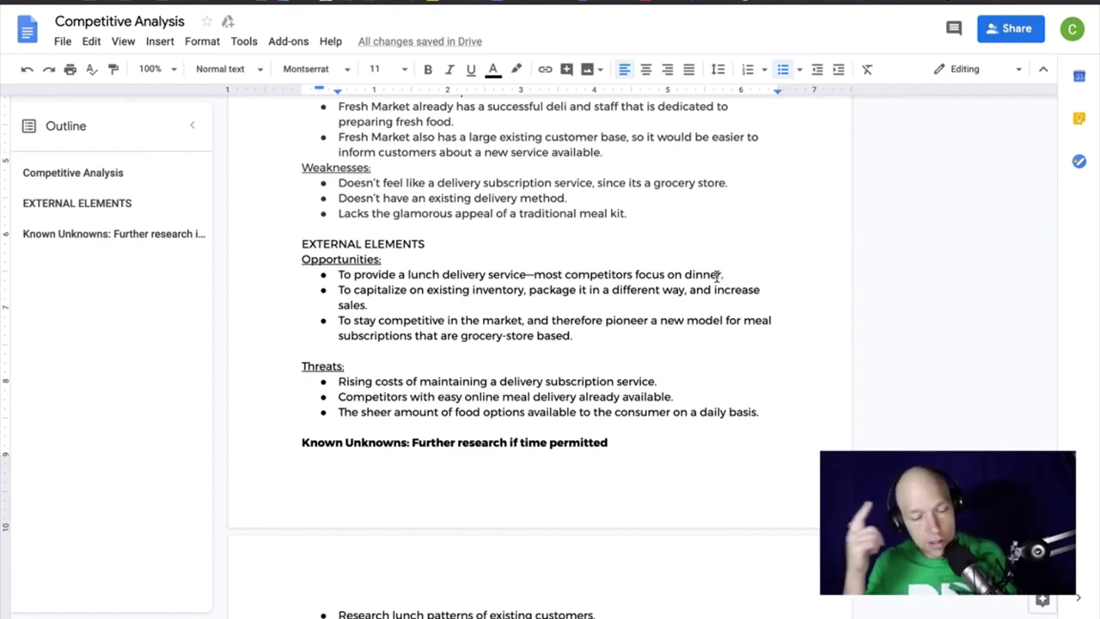
# Try a comma once more, then end the 'dinner' bullet with a period
pyautogui.click(716, 274)
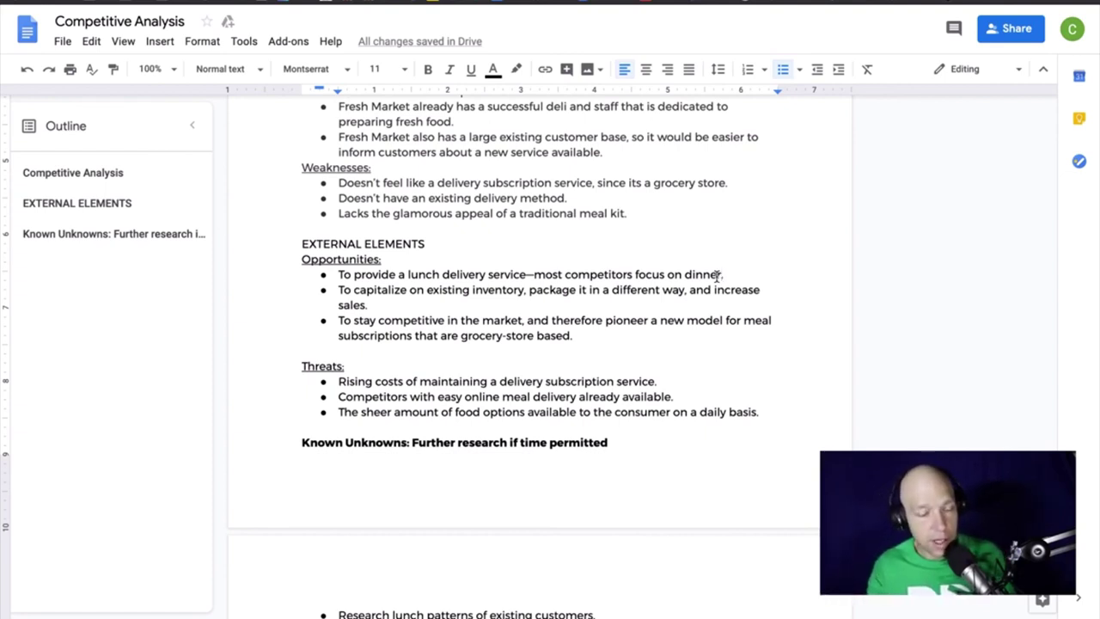
pyautogui.write(',')
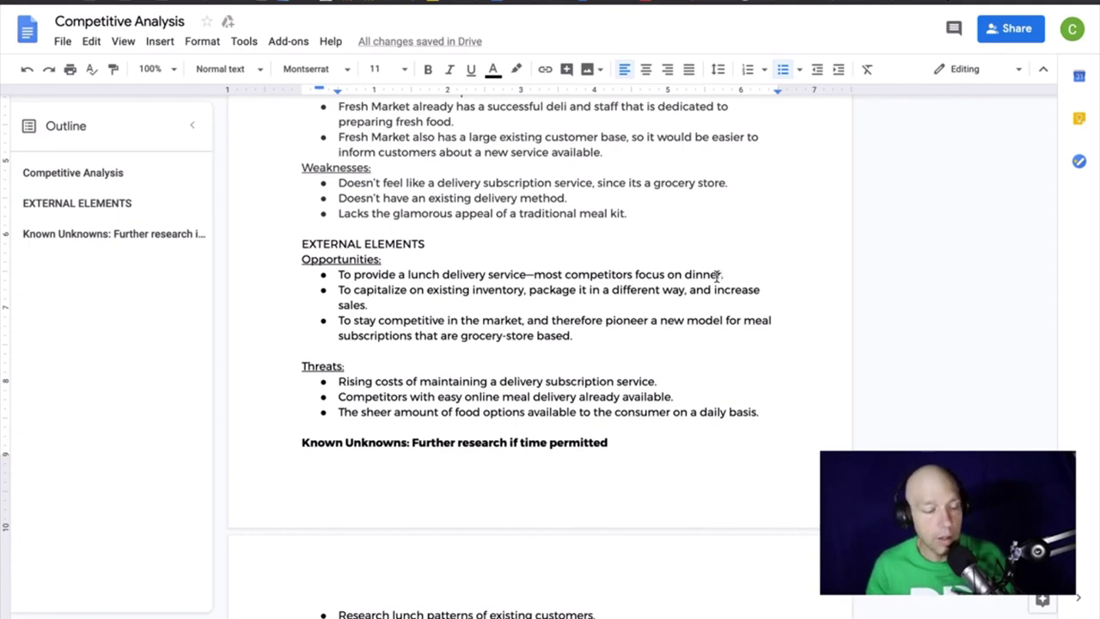
pyautogui.press('BackSpace')
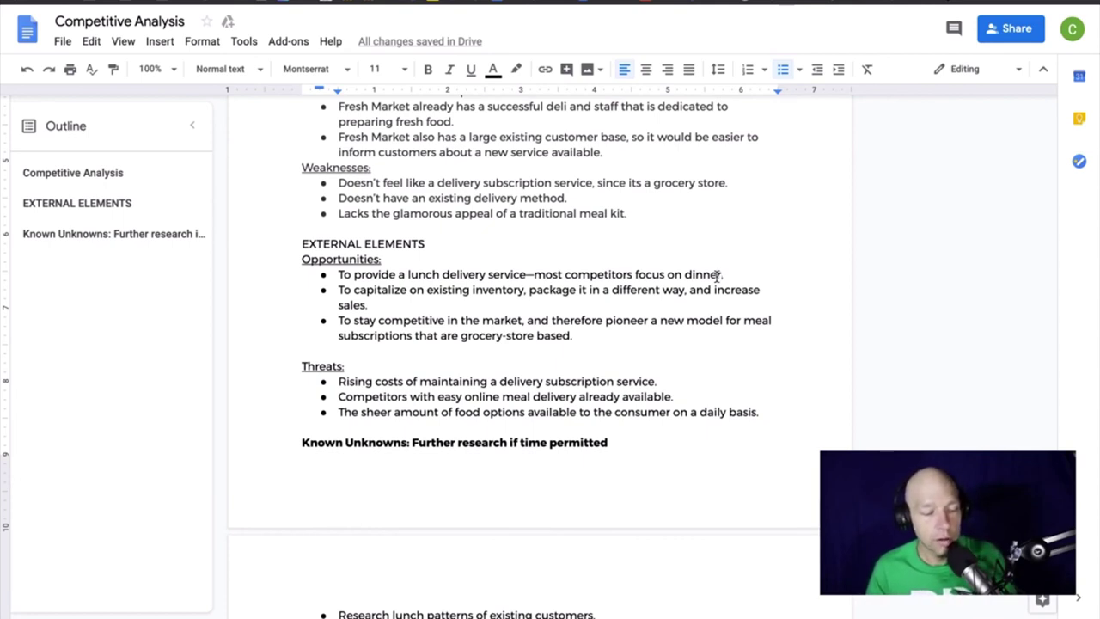
pyautogui.write('.')
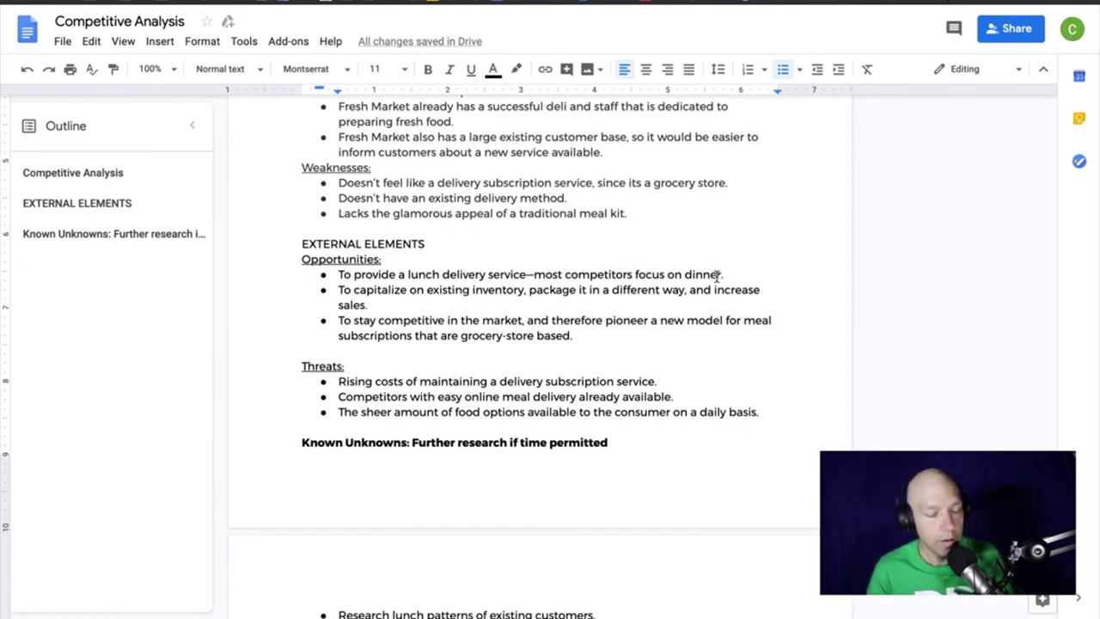
pyautogui.write('.')
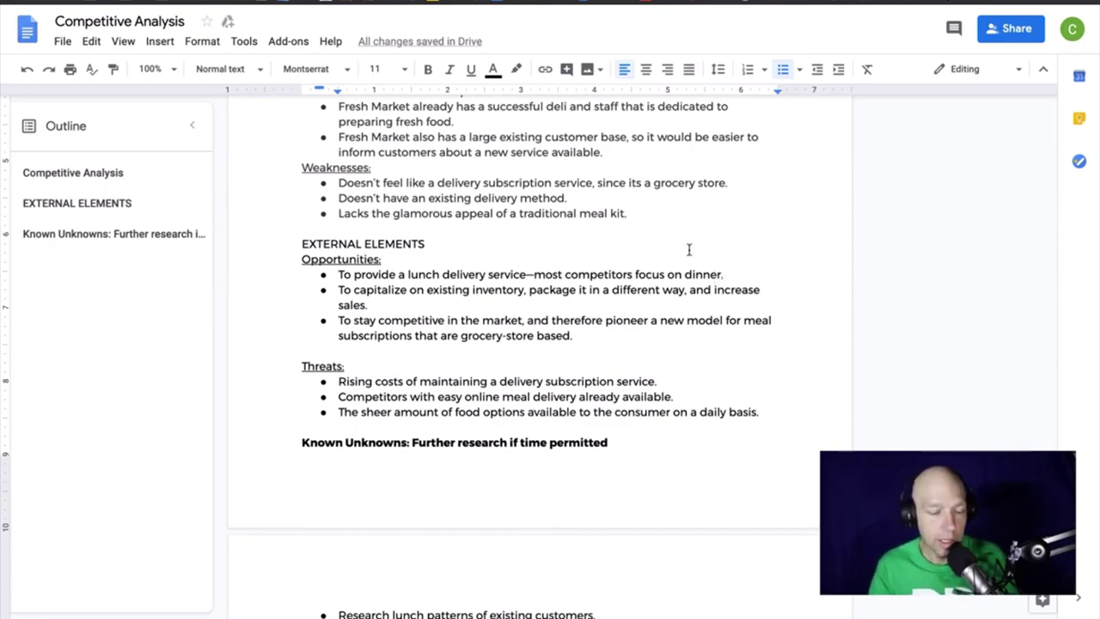
# Scroll down to the four Known Unknowns research bullets
pyautogui.scroll(-1, 719, 292)
pyautogui.scroll(-4, 719, 292)
pyautogui.scroll(-1, 718, 294)
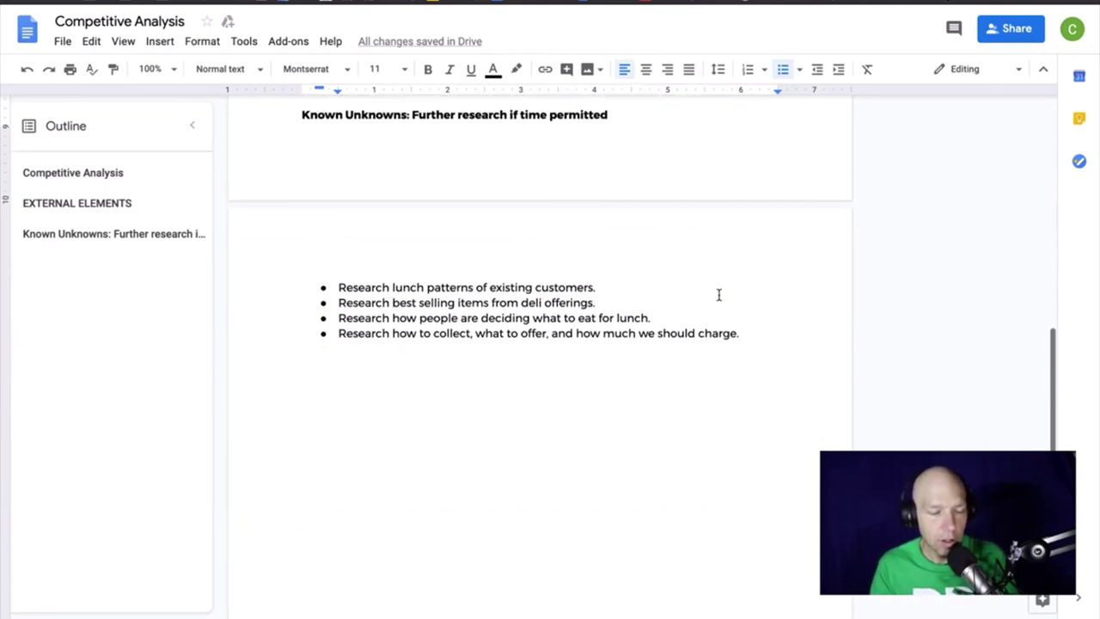
pyautogui.scroll(-1, 718, 294)
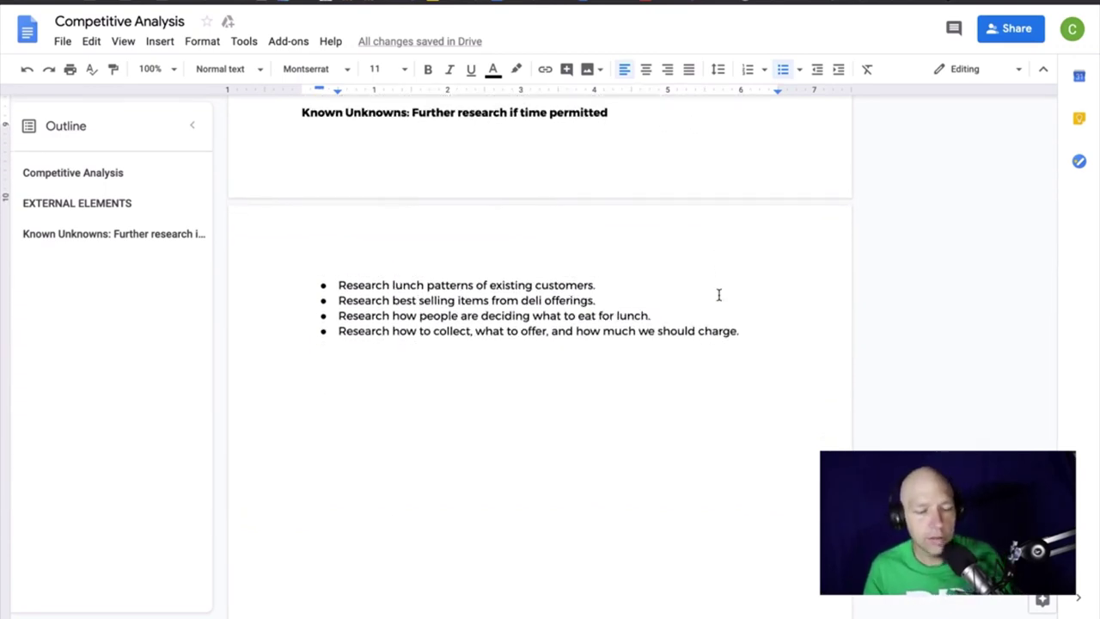
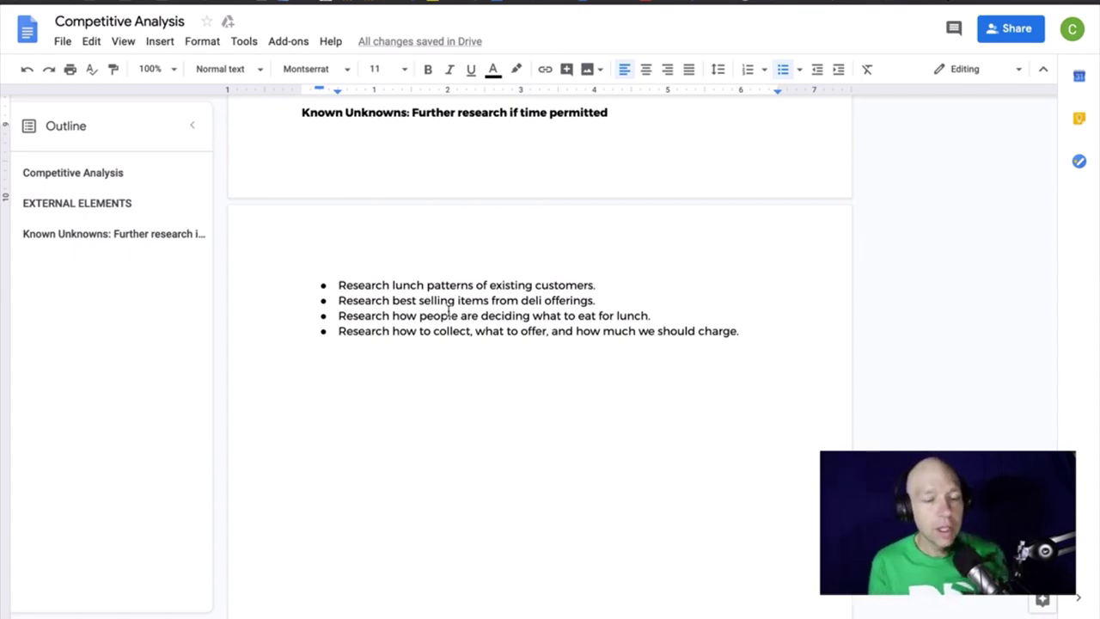
# Scroll up from the Known Unknowns list until the SWOT Analysis section is visible
pyautogui.scroll(20, 448, 314)
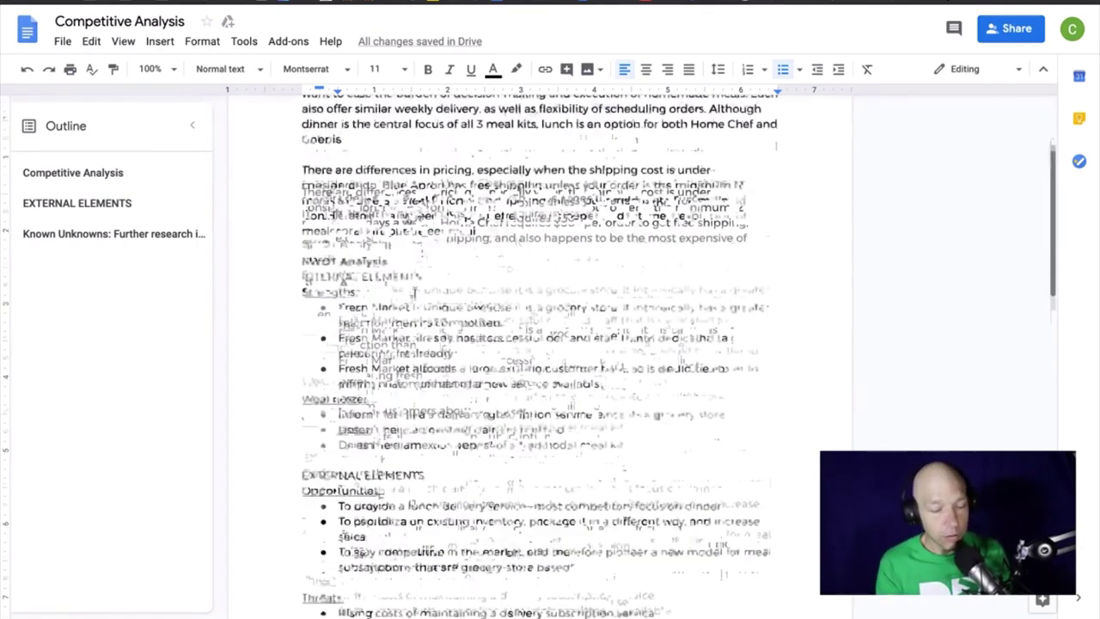
# Select the full first Opportunities bullet line about a lunch delivery service
pyautogui.scroll(-4, 416, 293)
pyautogui.scroll(1, 416, 294)
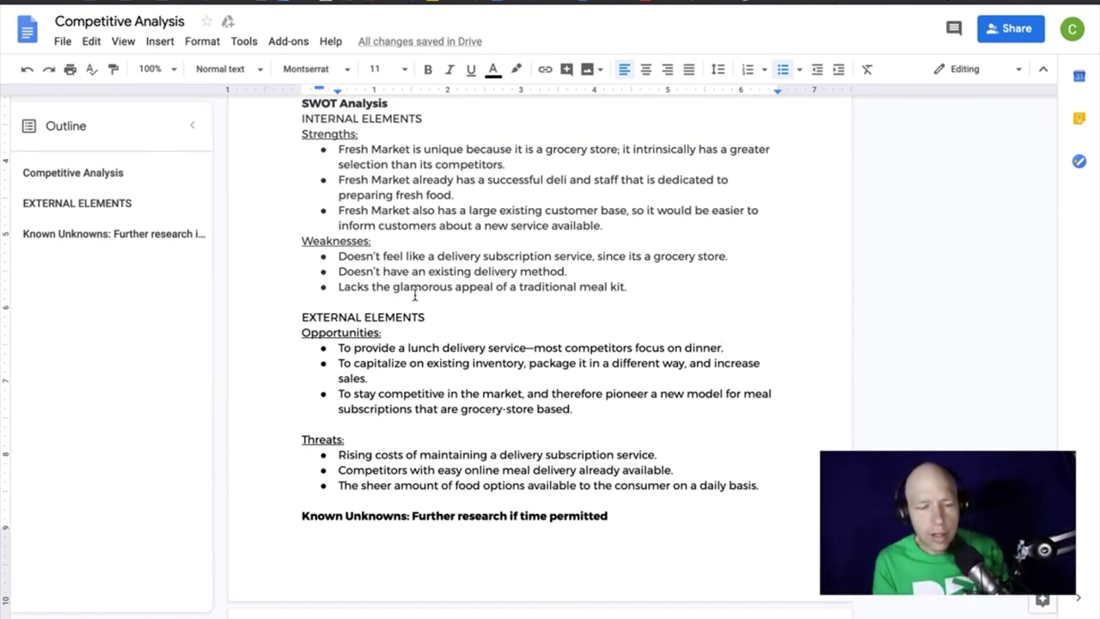
pyautogui.tripleClick(479, 349)
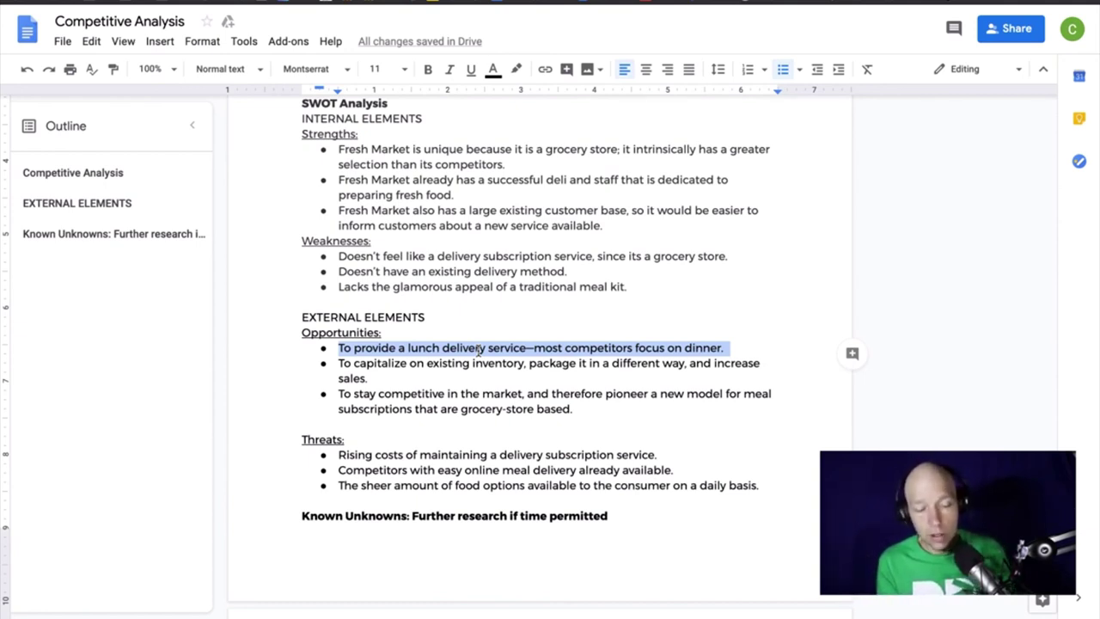
# Scroll down to the research bullet list, then back up to the Competitive Analysis title
pyautogui.scroll(5, 479, 348)
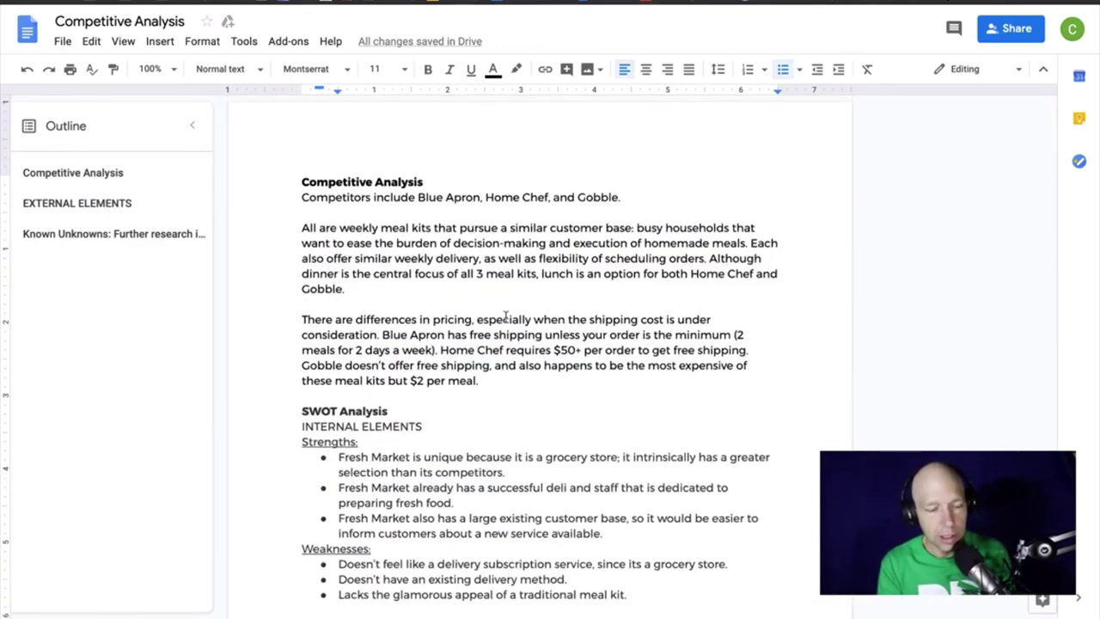
pyautogui.scroll(-2, 528, 233)
pyautogui.scroll(-7, 528, 234)
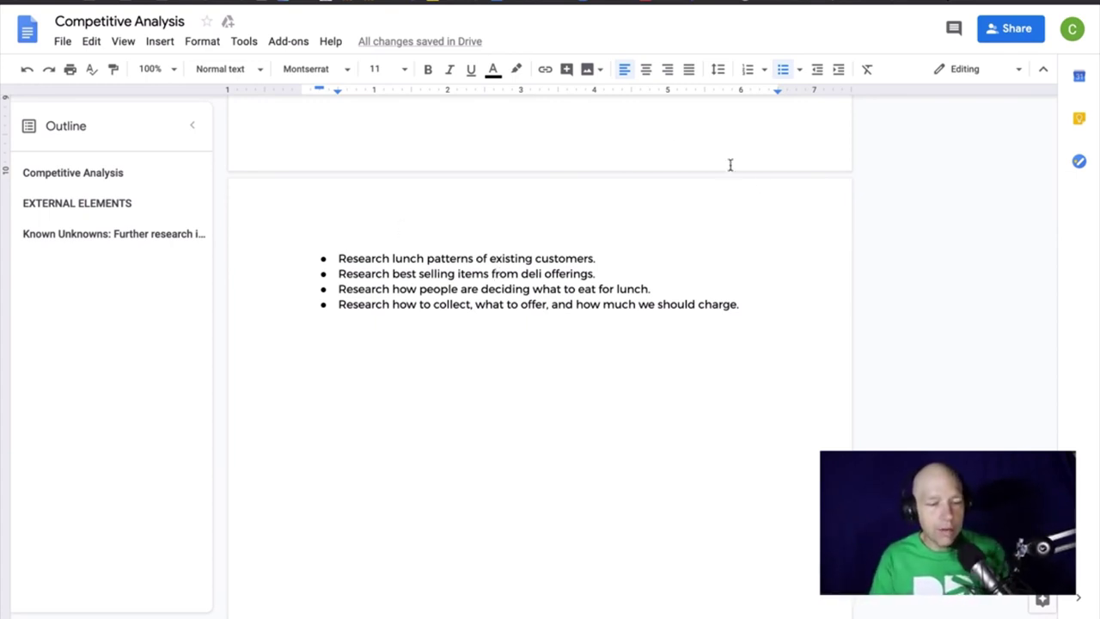
pyautogui.scroll(10, 784, 181)
pyautogui.scroll(10, 784, 180)
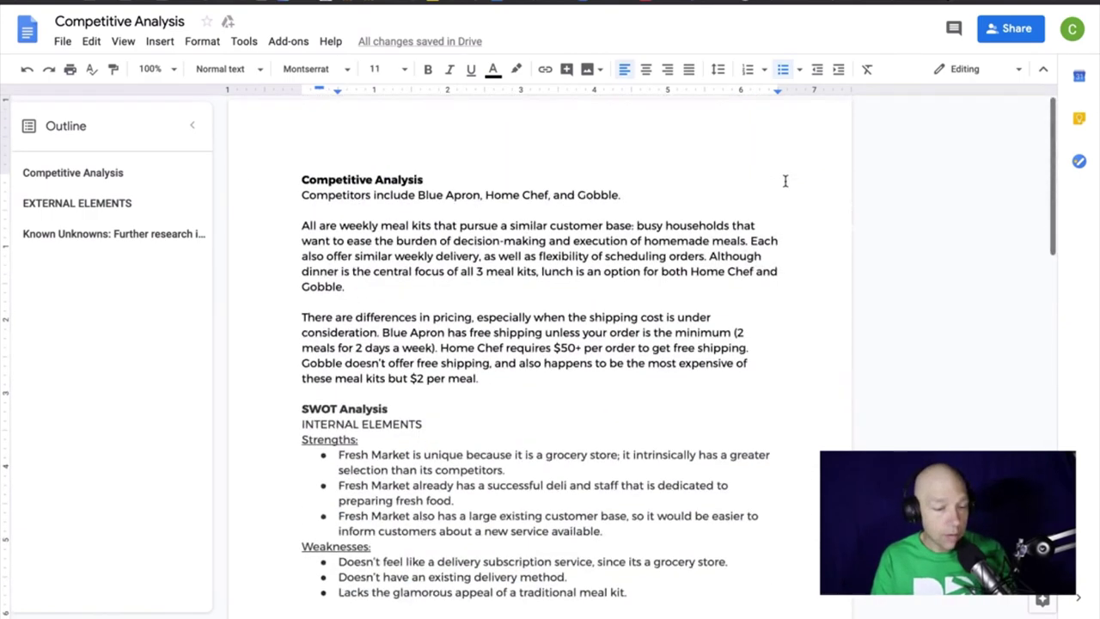